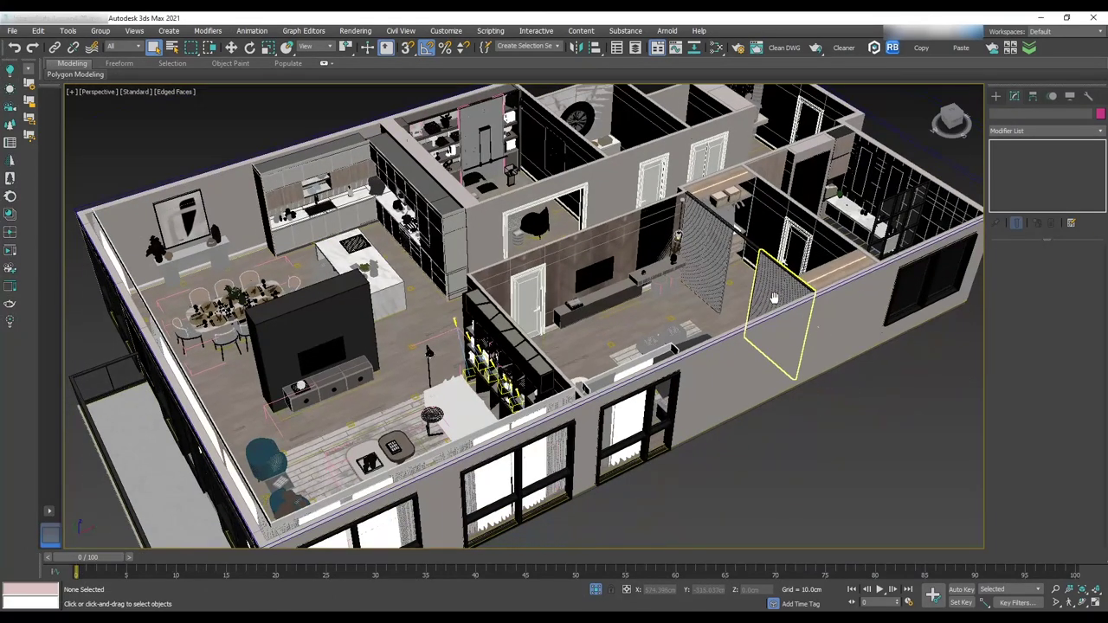
- In the Corona render setup, set the noise level limit to 5 and the denoising mode to Corona High Quality
{"action": "left_click", "coordinate": [740, 48]}
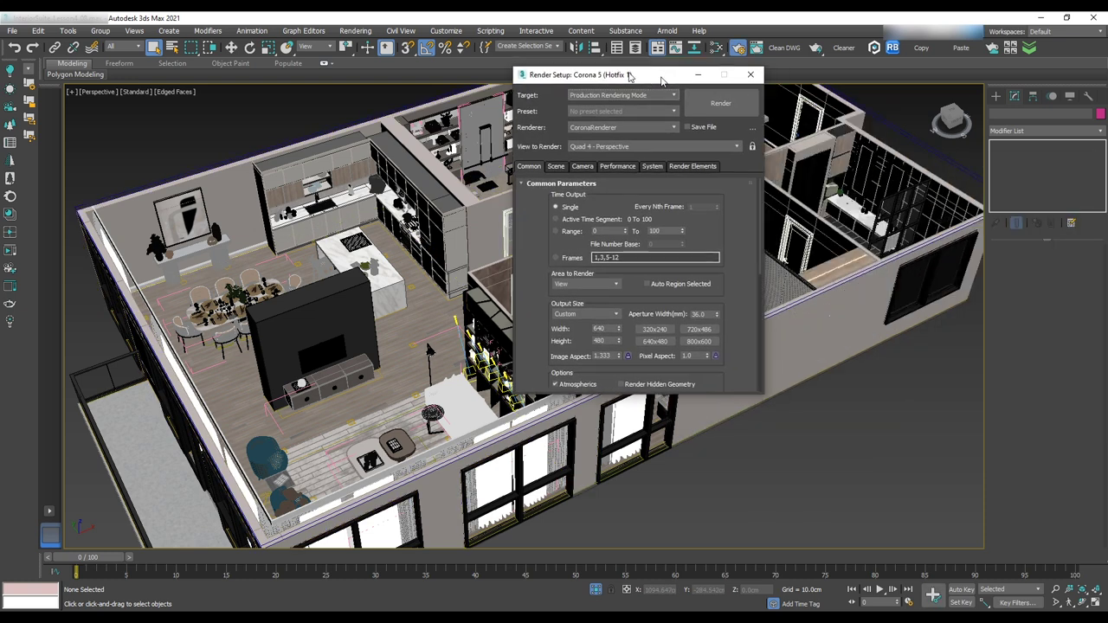
{"action": "left_click_drag", "start_coordinate": [649, 71], "coordinate": [562, 14]}
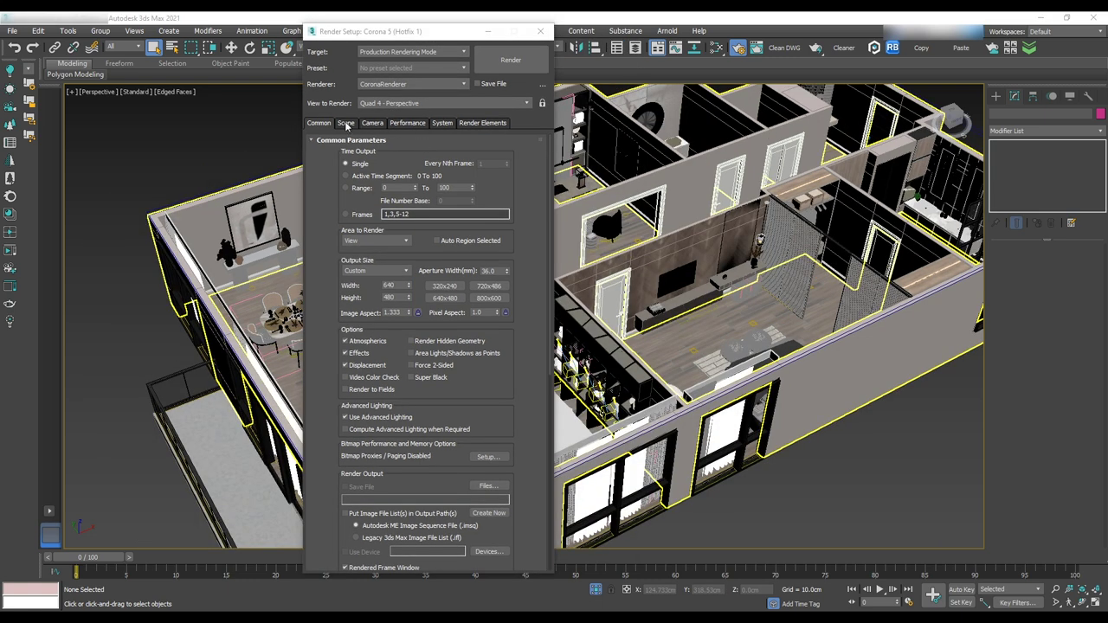
{"action": "left_click", "coordinate": [346, 123]}
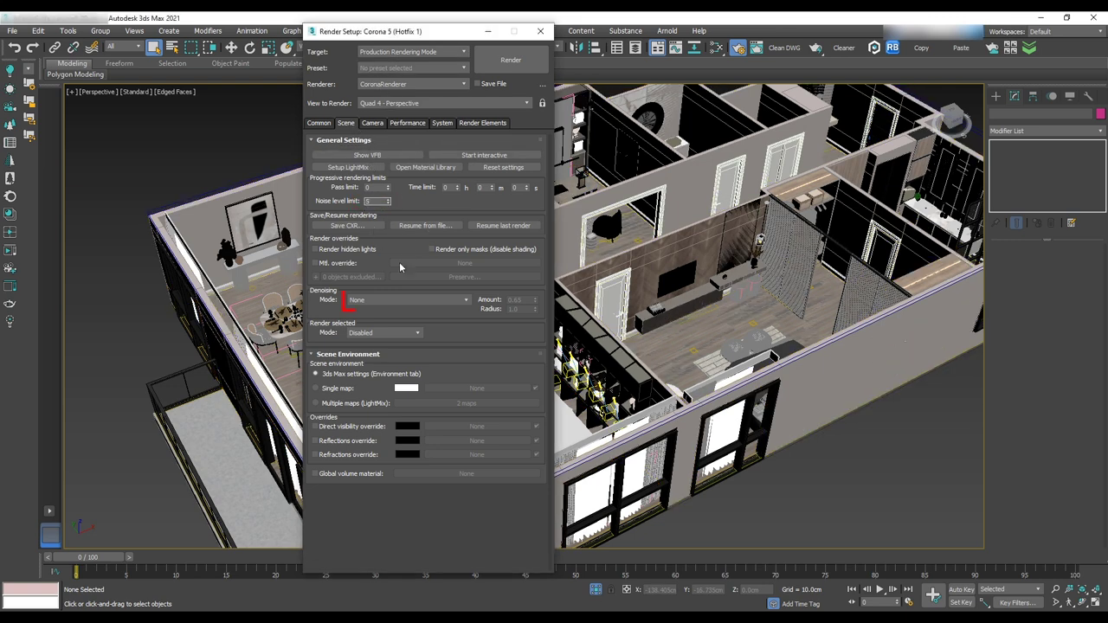
{"action": "left_click", "coordinate": [440, 300]}
{"action": "left_click", "coordinate": [391, 344]}
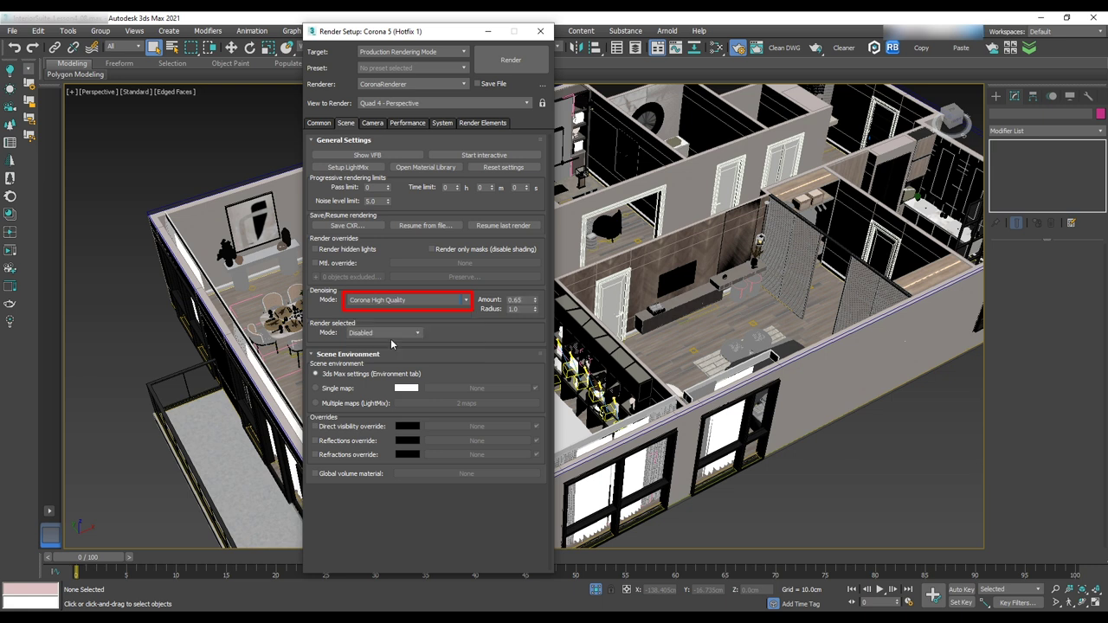
- Set highlight compress to 5, filmic highlights to 0.5, filmic shadows to 1 and contrast to 4, and use photographic exposure
{"action": "left_click", "coordinate": [374, 123]}
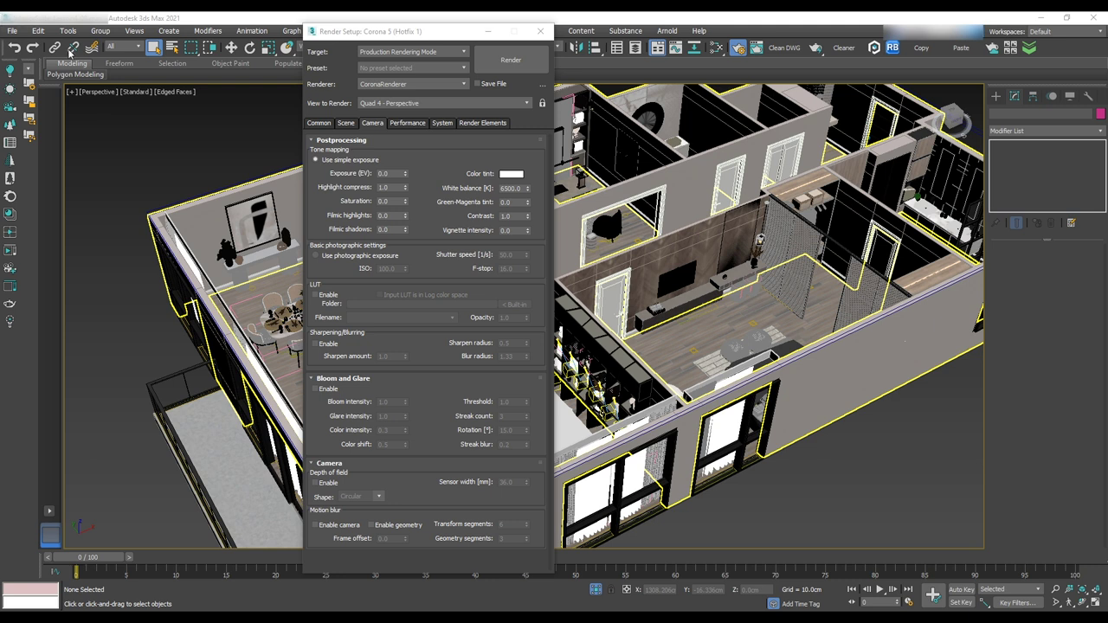
{"action": "left_click_drag", "start_coordinate": [390, 187], "coordinate": [371, 186]}
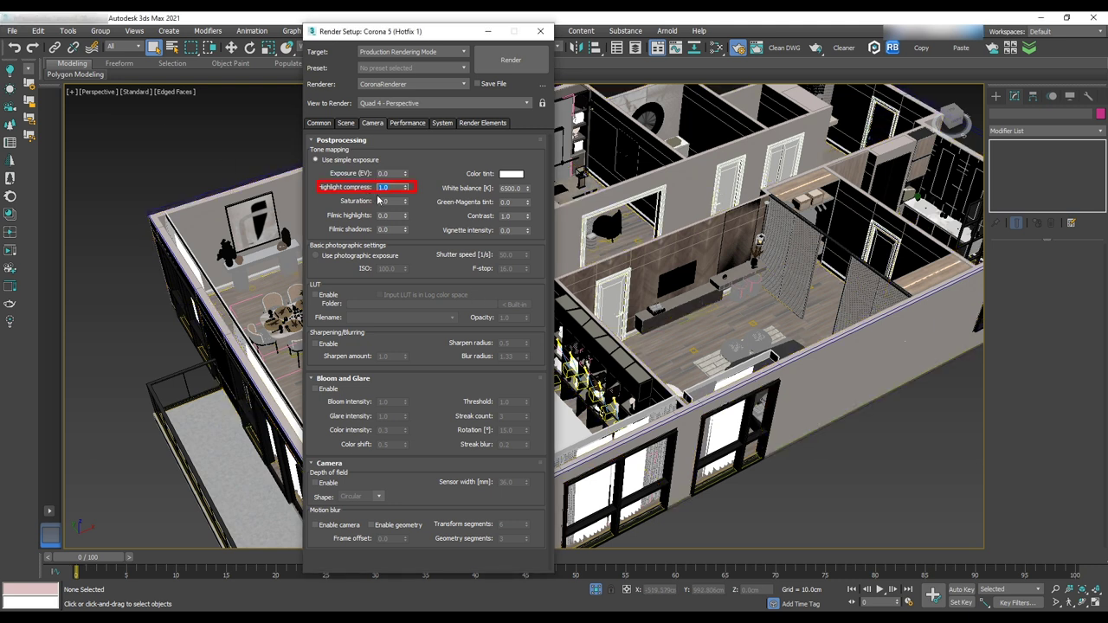
{"action": "type", "text": "5"}
{"action": "left_click_drag", "start_coordinate": [392, 216], "coordinate": [382, 215]}
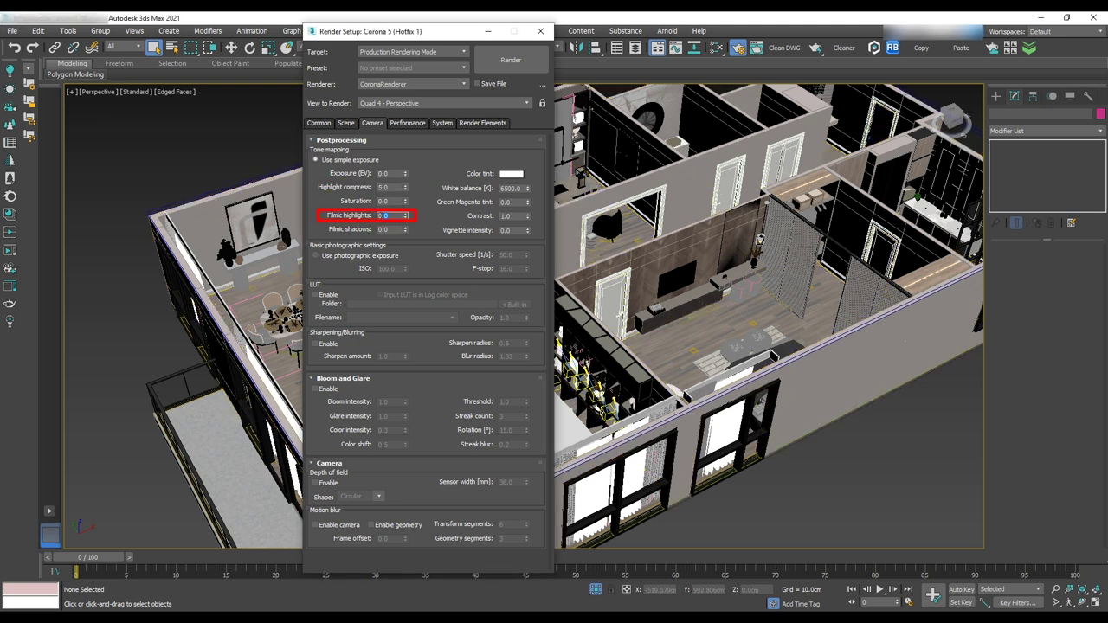
{"action": "type", "text": "0.5"}
{"action": "key", "text": "Tab"}
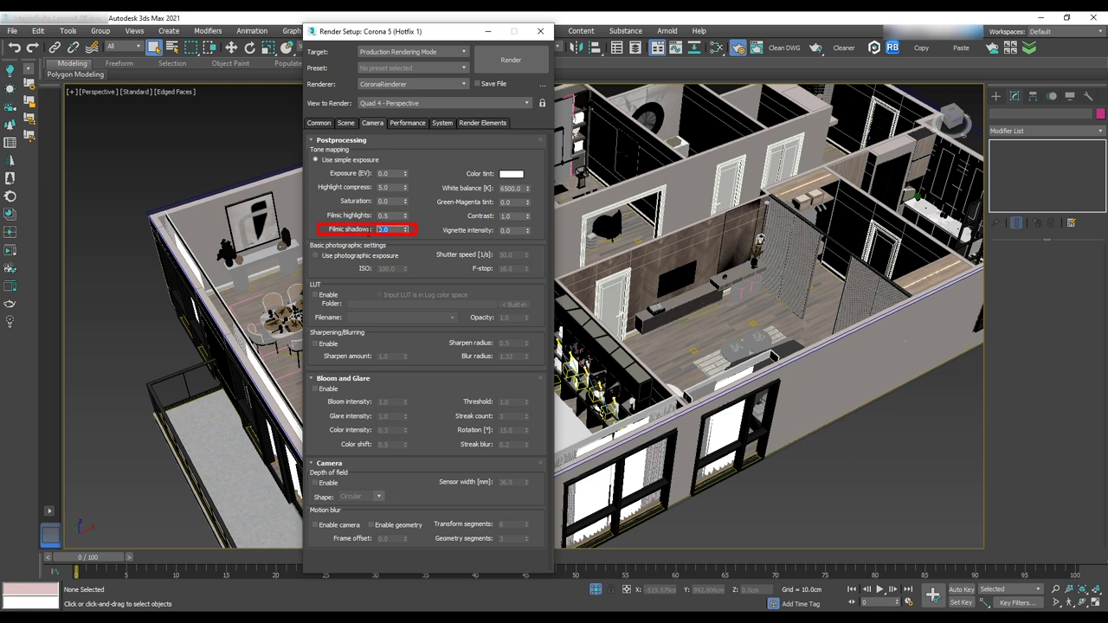
{"action": "key", "text": "Tab"}
{"action": "type", "text": "4"}
{"action": "left_click", "coordinate": [315, 255]}
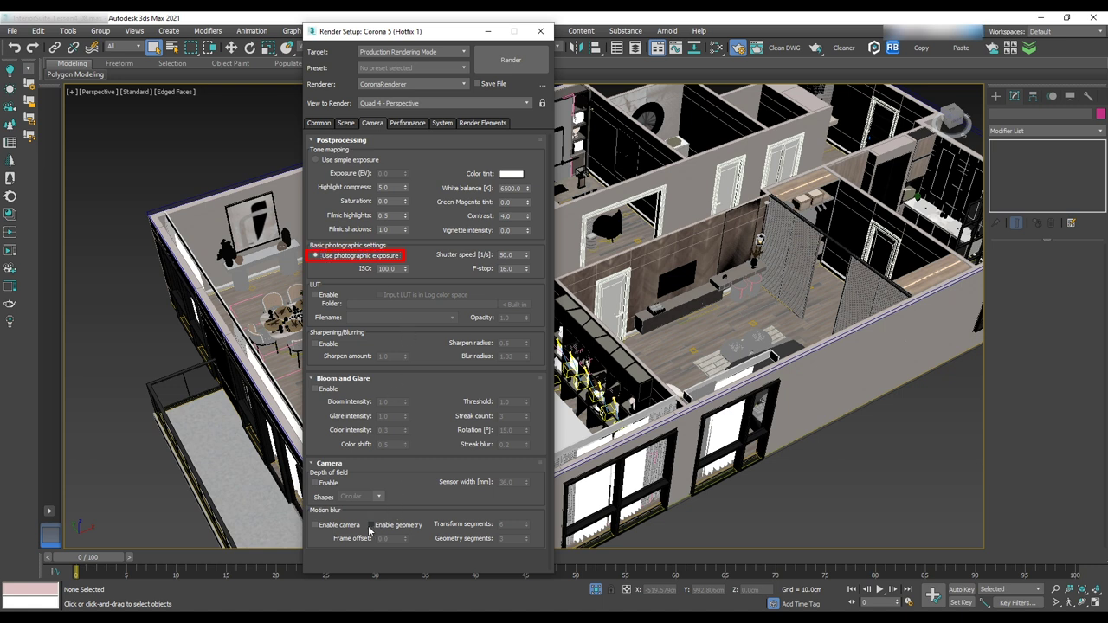
- Enable bloom and glare with a glare intensity of 3, and open the UHD Cache precision for editing
{"action": "left_click", "coordinate": [315, 389]}
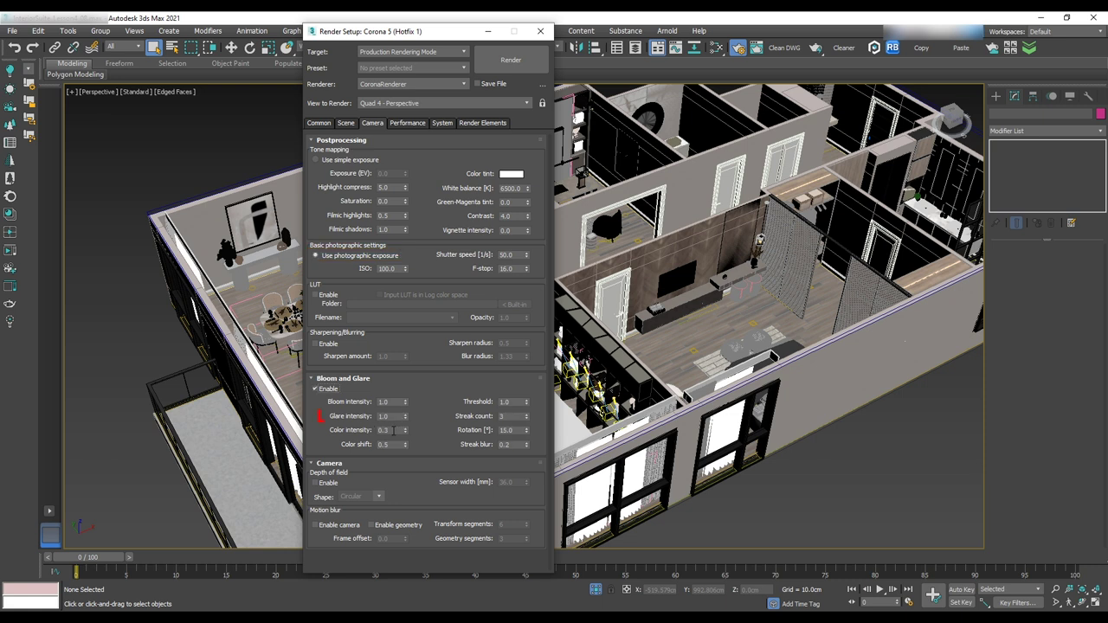
{"action": "double_click", "coordinate": [379, 416]}
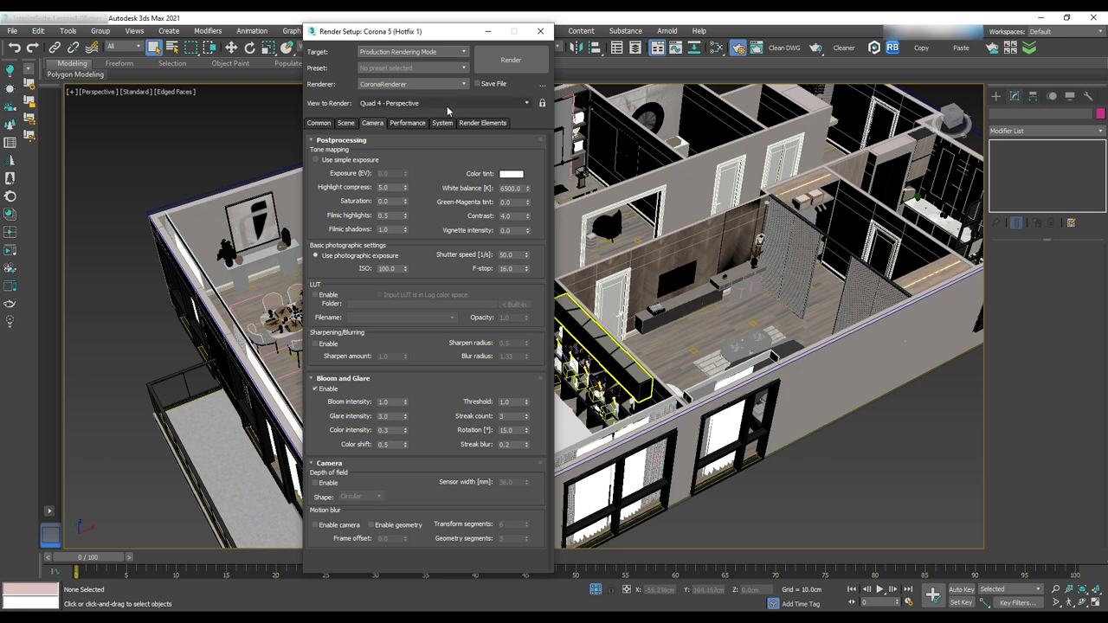
{"action": "left_click", "coordinate": [407, 122]}
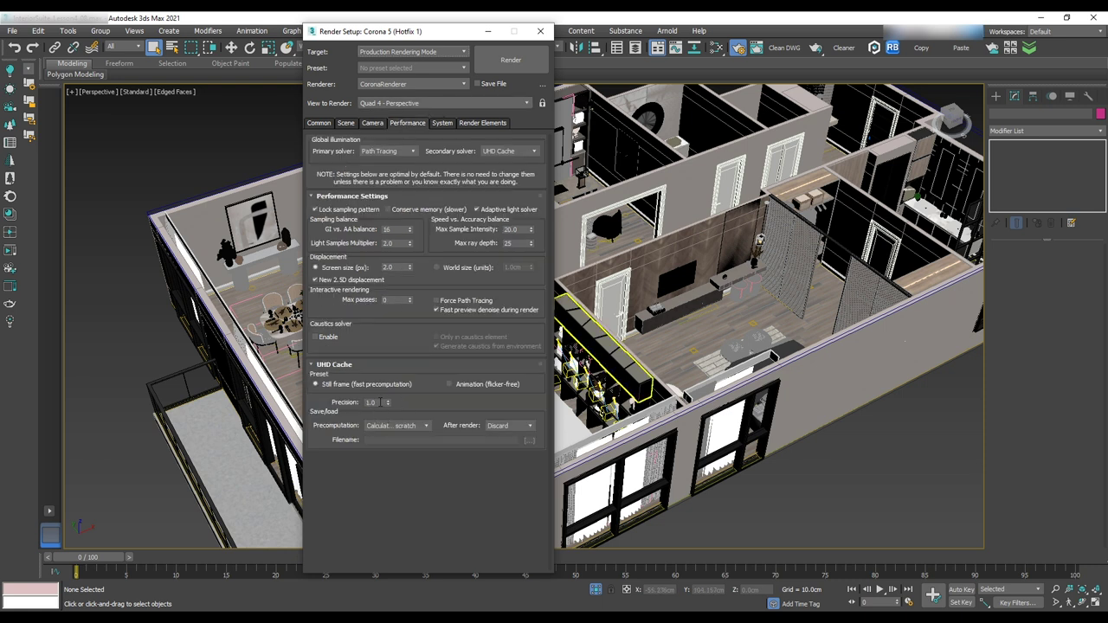
{"action": "double_click", "coordinate": [378, 401]}
- Add the CESSENTIAL_Reflect and CESSENTIAL_Refract render elements
{"action": "left_click", "coordinate": [470, 124]}
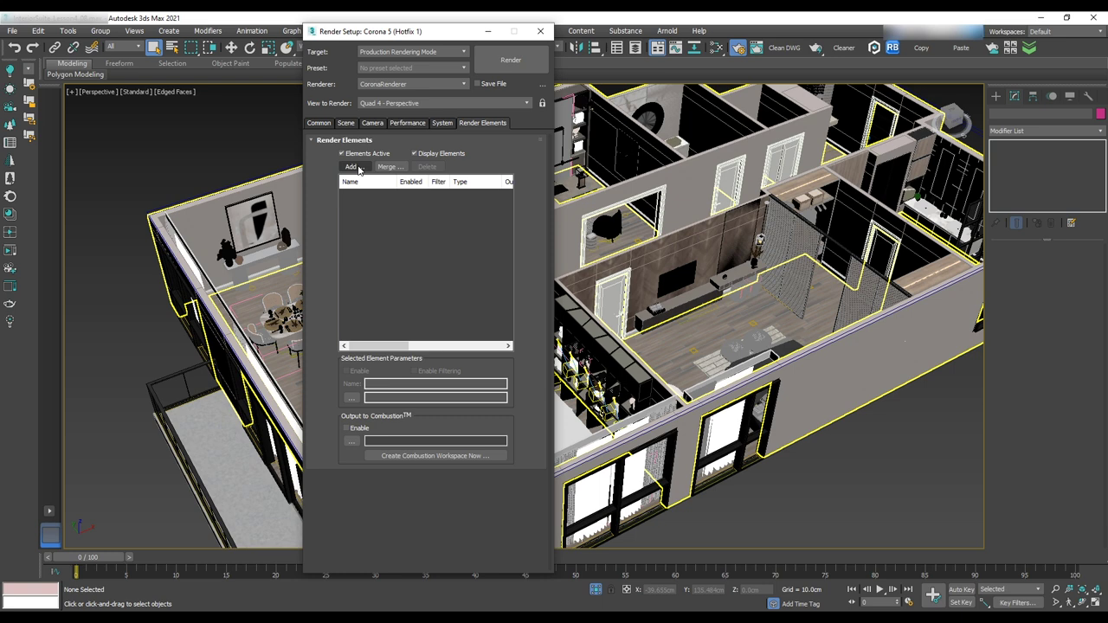
{"action": "left_click", "coordinate": [350, 167]}
{"action": "left_click_drag", "start_coordinate": [413, 193], "coordinate": [682, 155]}
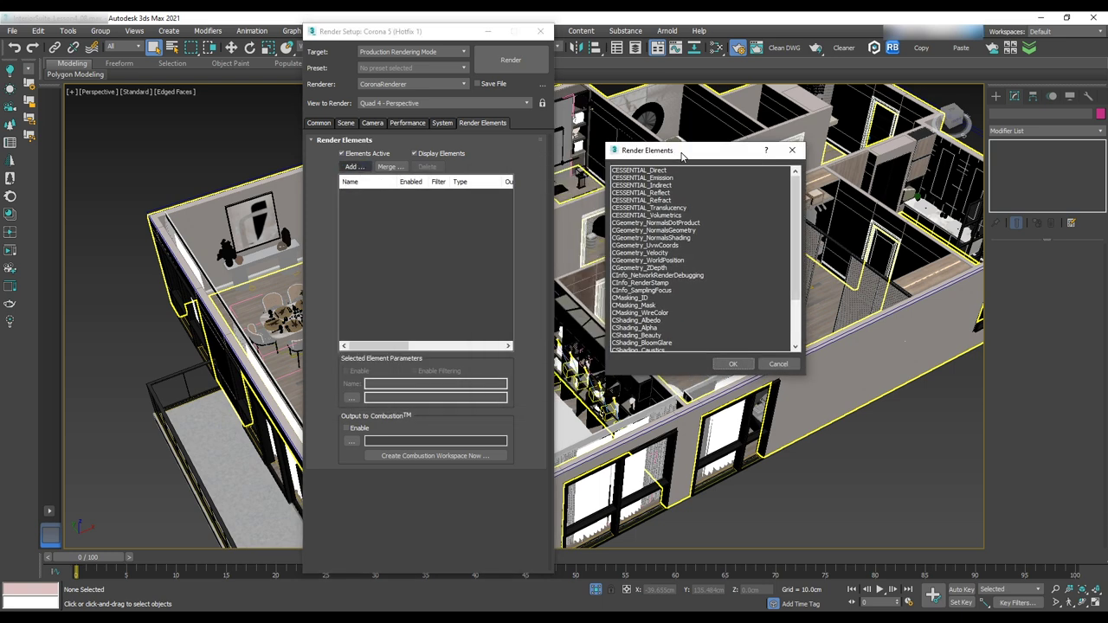
{"action": "left_click", "coordinate": [649, 193]}
{"action": "left_click", "coordinate": [658, 201], "text": "ctrl"}
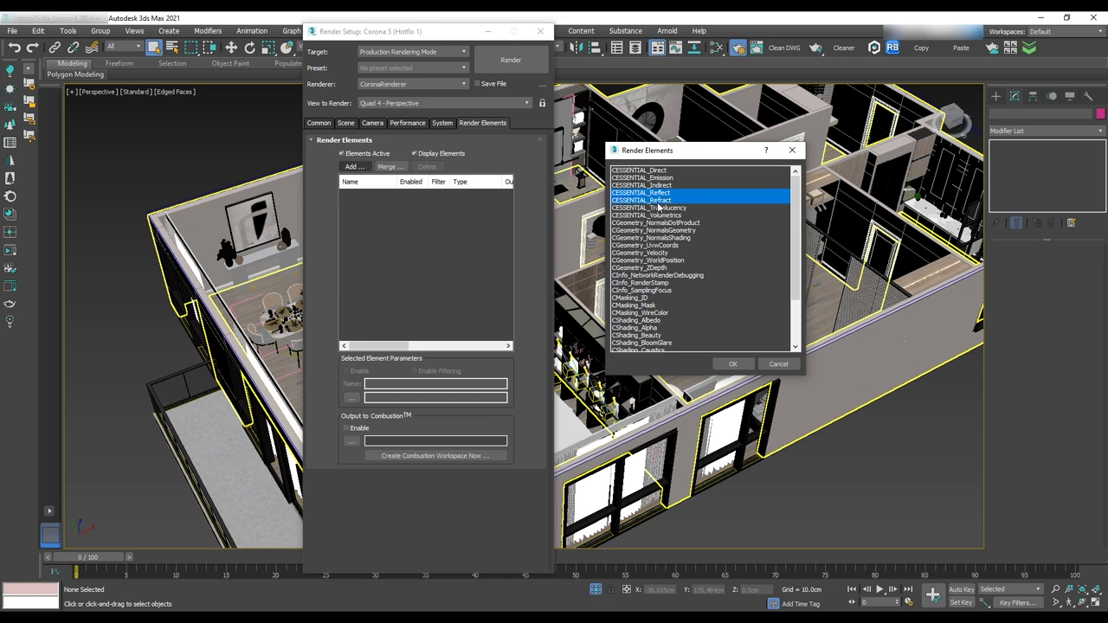
{"action": "left_click", "coordinate": [732, 363]}
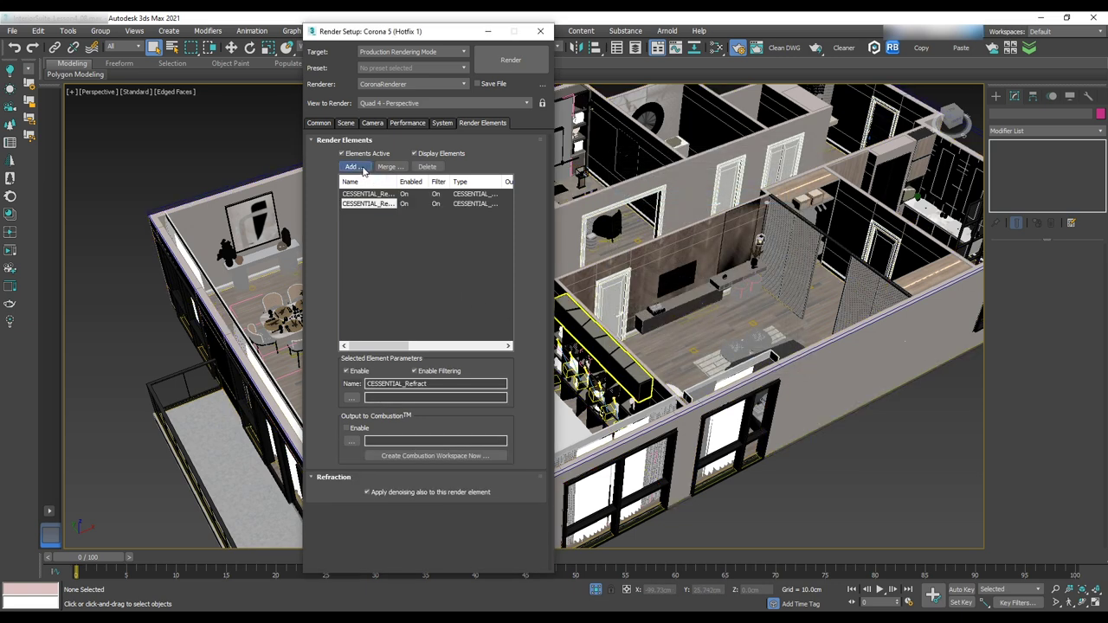
- Add the CMasking_WireColor render element
{"action": "left_click", "coordinate": [354, 166]}
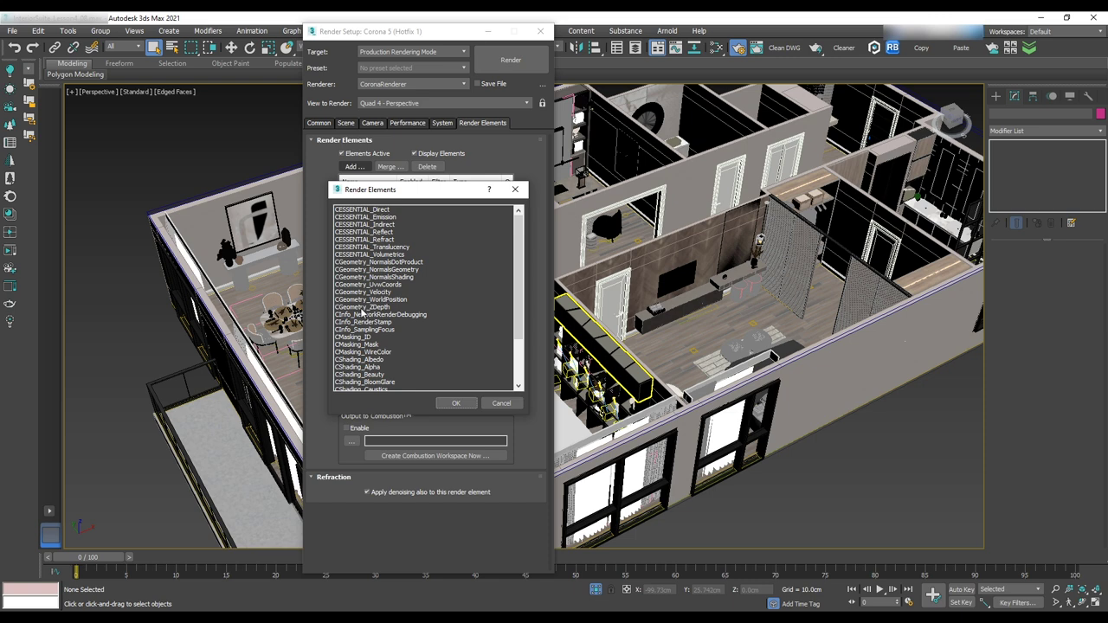
{"action": "scroll", "coordinate": [362, 313], "scroll_direction": "down", "scroll_amount": 3}
{"action": "scroll", "coordinate": [368, 299], "scroll_direction": "up", "scroll_amount": 3}
{"action": "left_click", "coordinate": [375, 353]}
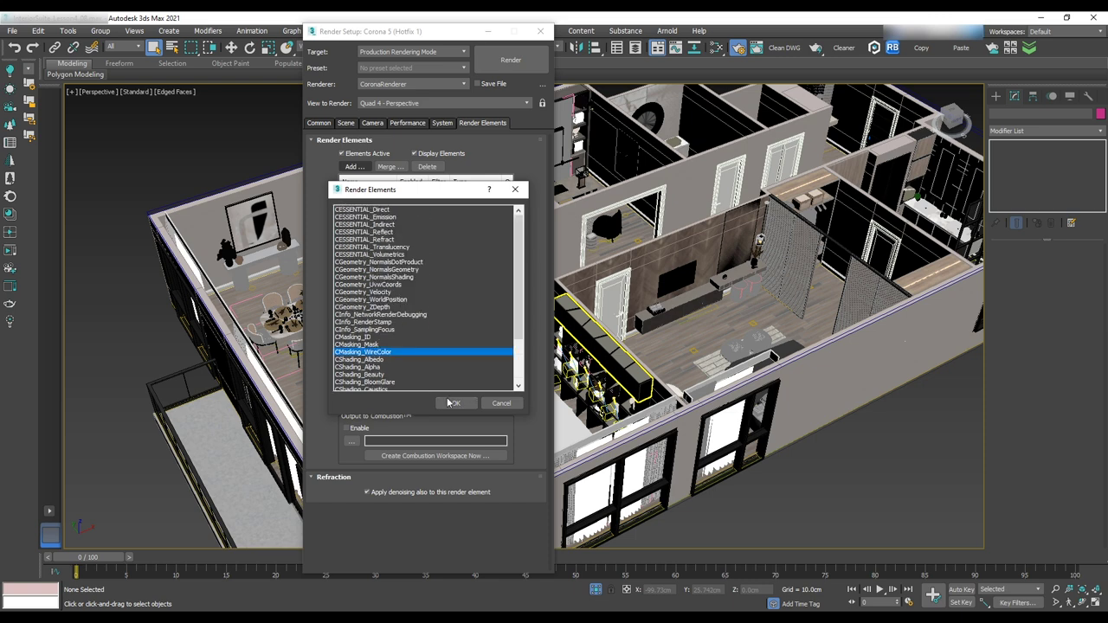
{"action": "left_click", "coordinate": [450, 401]}
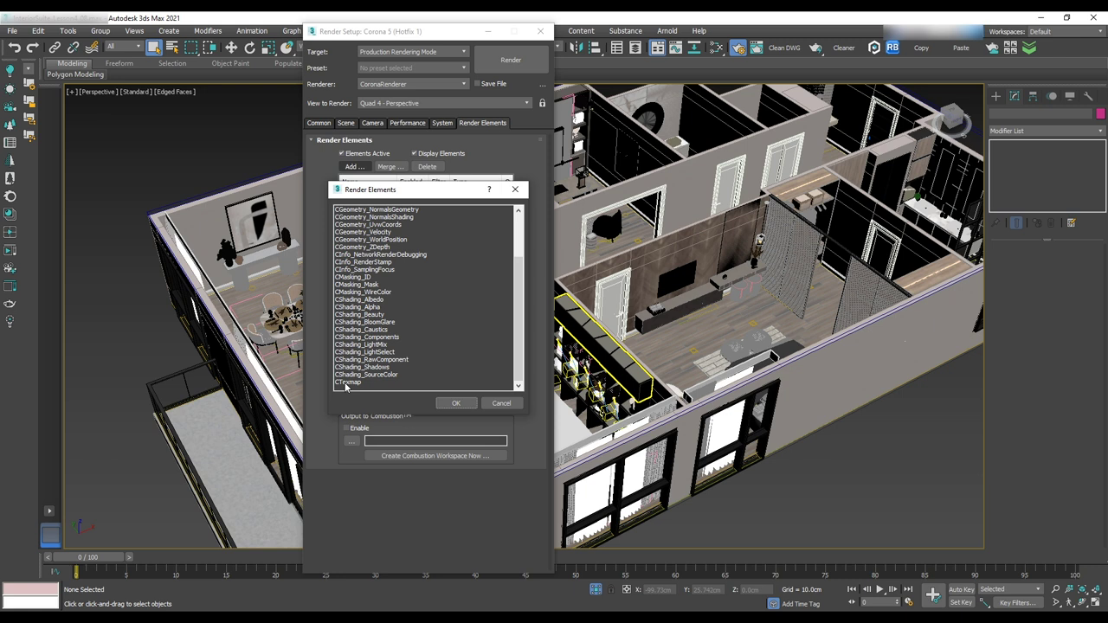
- Add a CTexmap render element and assign a CoronaAO map as its texmap
{"action": "left_click", "coordinate": [347, 382]}
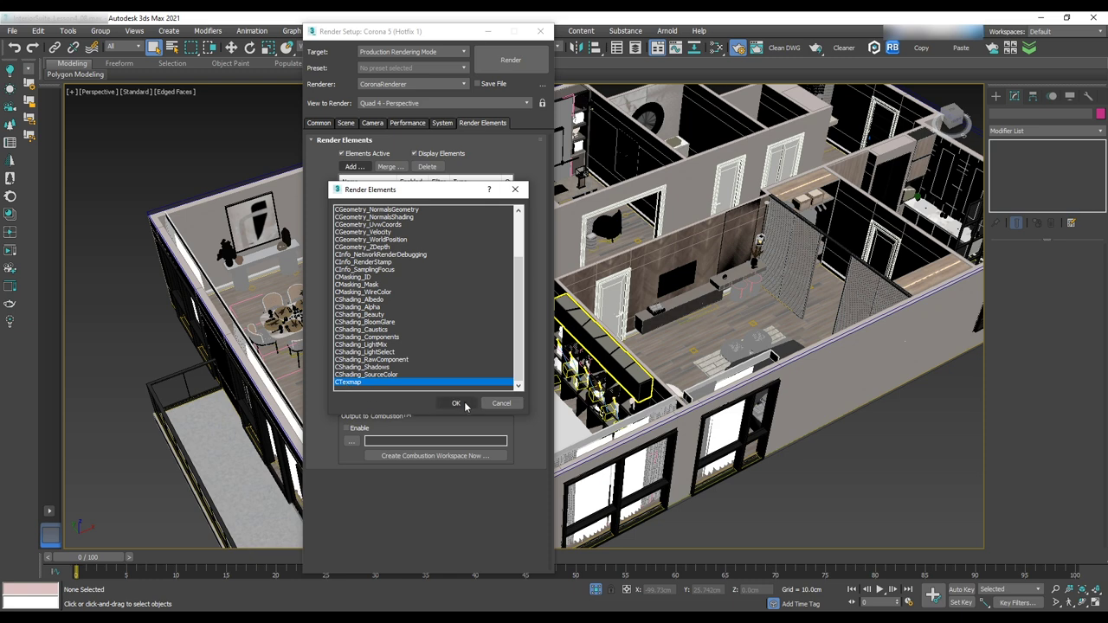
{"action": "left_click", "coordinate": [456, 402]}
{"action": "left_click", "coordinate": [436, 492]}
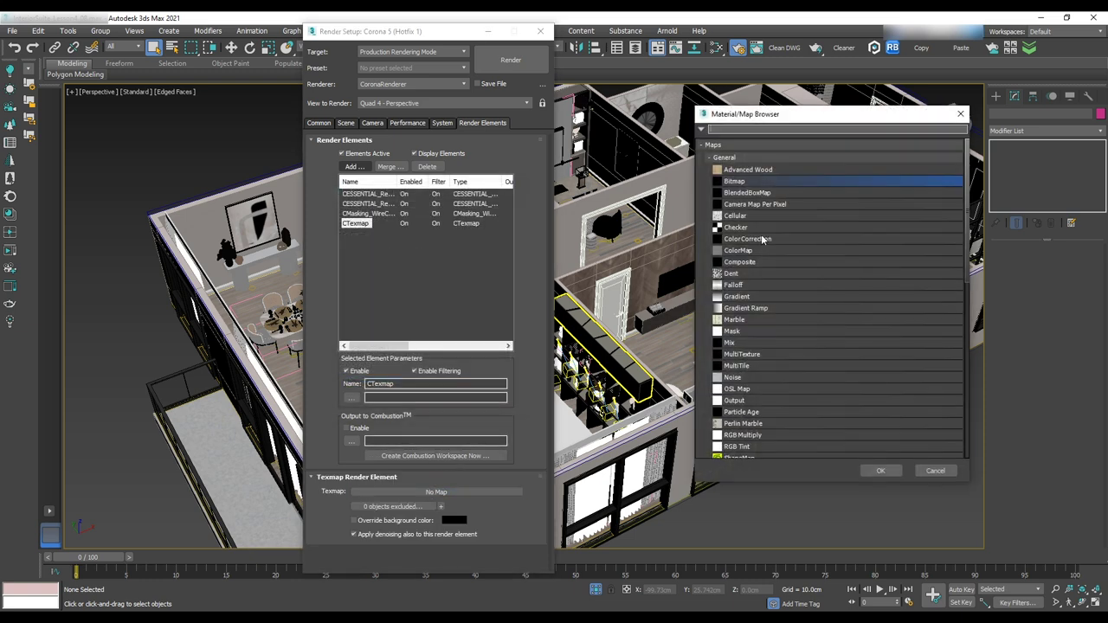
{"action": "scroll", "coordinate": [831, 295], "scroll_direction": "down", "scroll_amount": 10}
{"action": "left_click", "coordinate": [740, 287]}
{"action": "double_click", "coordinate": [740, 287]}
{"action": "left_click", "coordinate": [761, 322]}
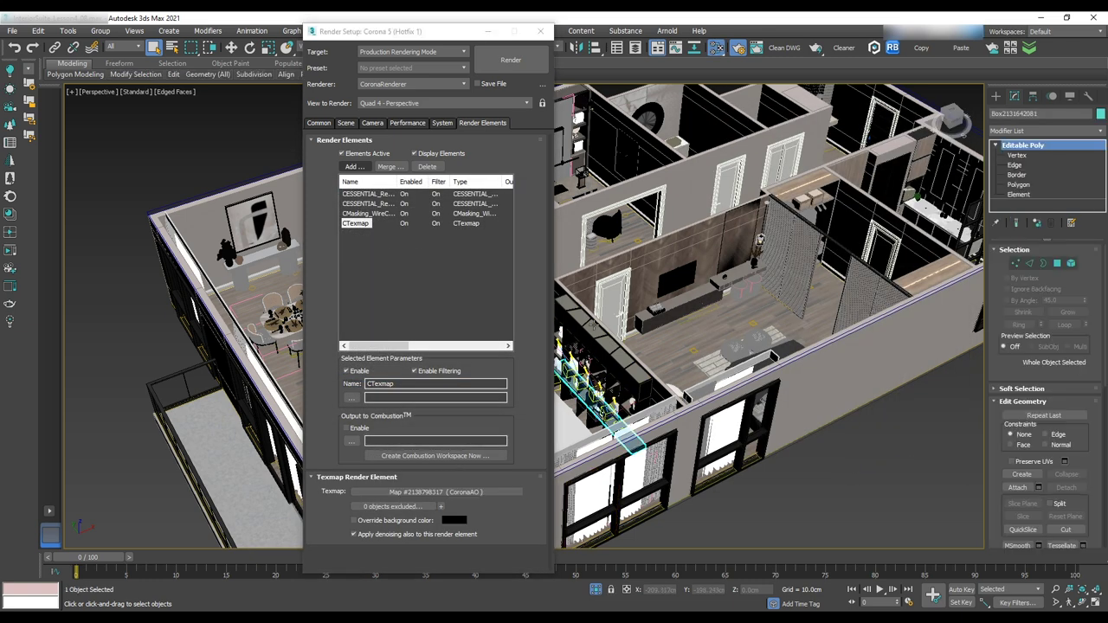
- Bring the texmap's CoronaAO map into the Slate Material Editor and set its max distance to 10 cm
{"action": "key", "text": "m"}
{"action": "left_click_drag", "start_coordinate": [730, 77], "coordinate": [697, 75]}
{"action": "left_click_drag", "start_coordinate": [381, 38], "coordinate": [178, 26]}
{"action": "left_click_drag", "start_coordinate": [684, 76], "coordinate": [523, 47]}
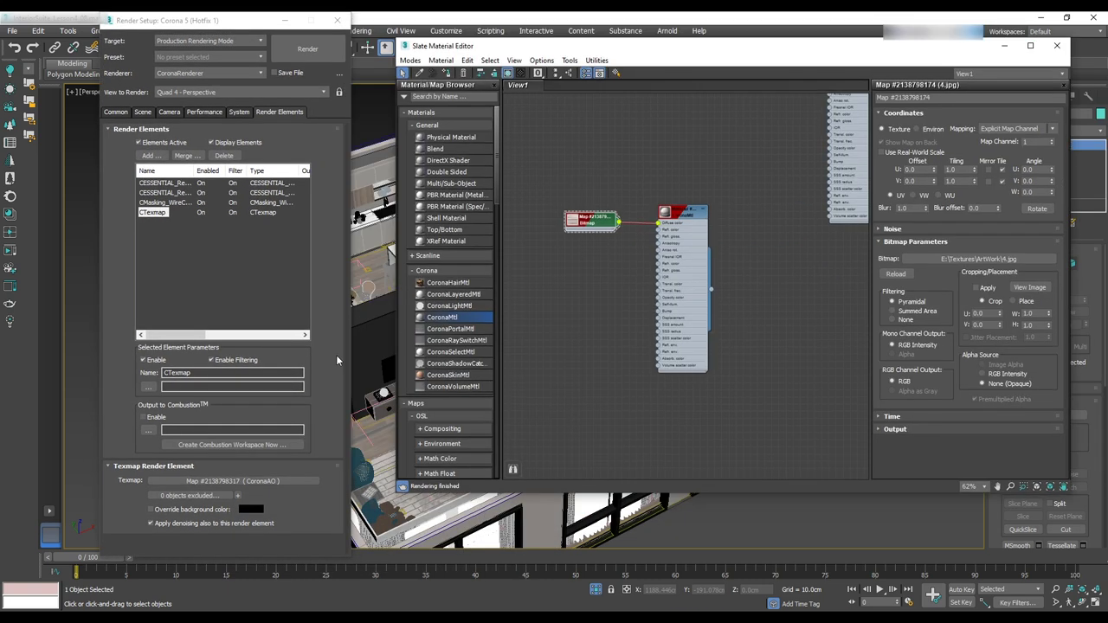
{"action": "left_click_drag", "start_coordinate": [238, 481], "coordinate": [619, 405]}
{"action": "left_click", "coordinate": [720, 305]}
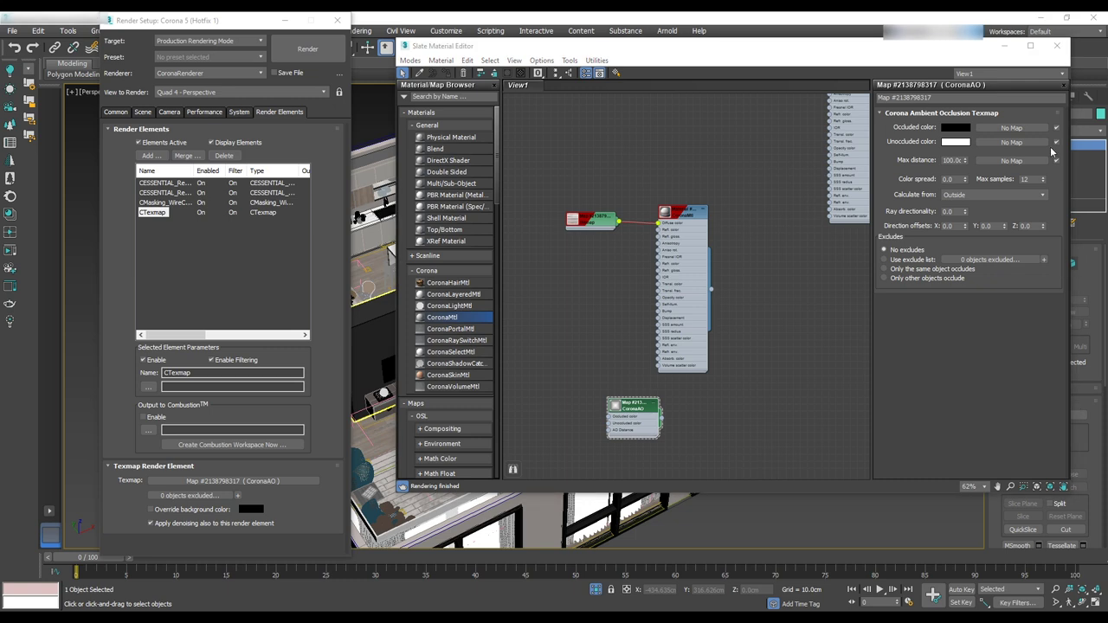
{"action": "double_click", "coordinate": [951, 160]}
{"action": "type", "text": "10"}
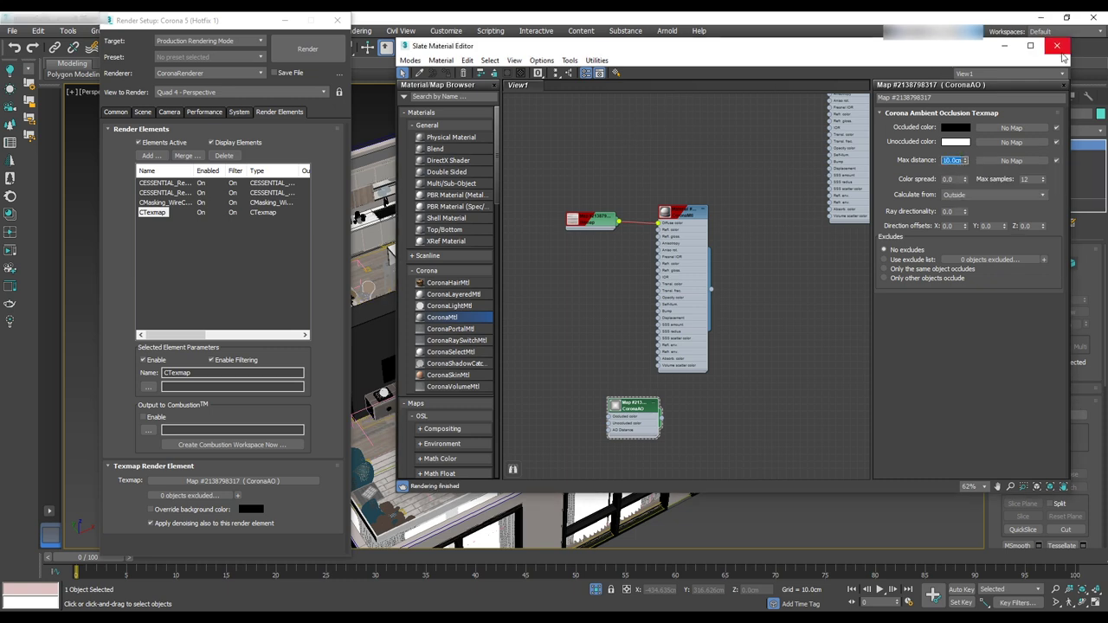
{"action": "left_click", "coordinate": [1057, 45]}
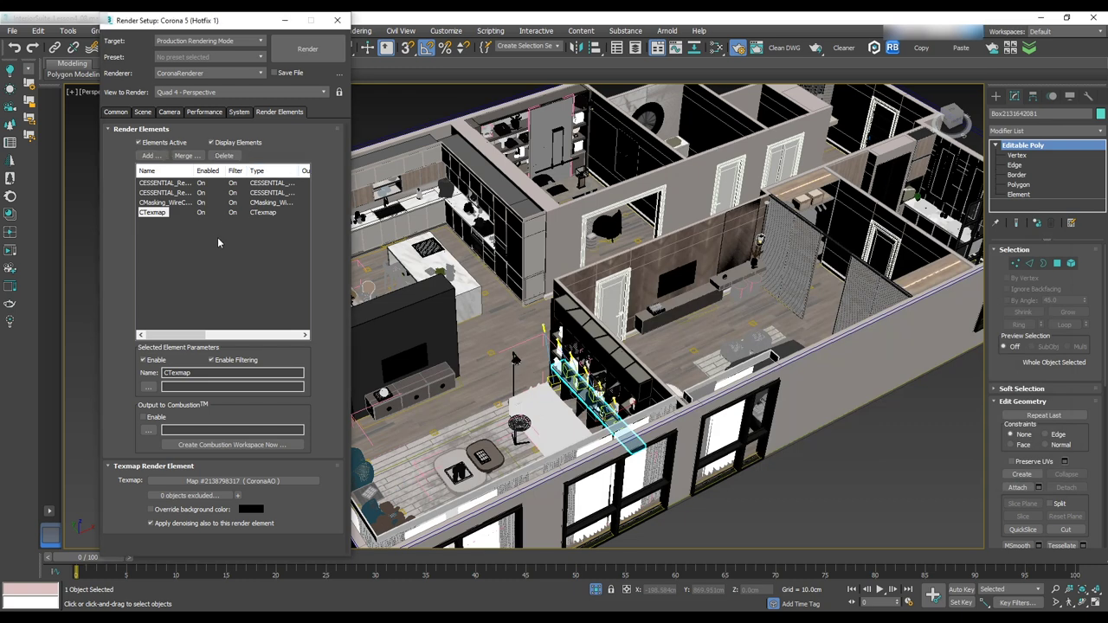
- Add the CShading_BloomGlare render element
{"action": "left_click", "coordinate": [148, 155]}
{"action": "scroll", "coordinate": [220, 325], "scroll_direction": "down", "scroll_amount": 3}
{"action": "scroll", "coordinate": [217, 326], "scroll_direction": "down", "scroll_amount": 3}
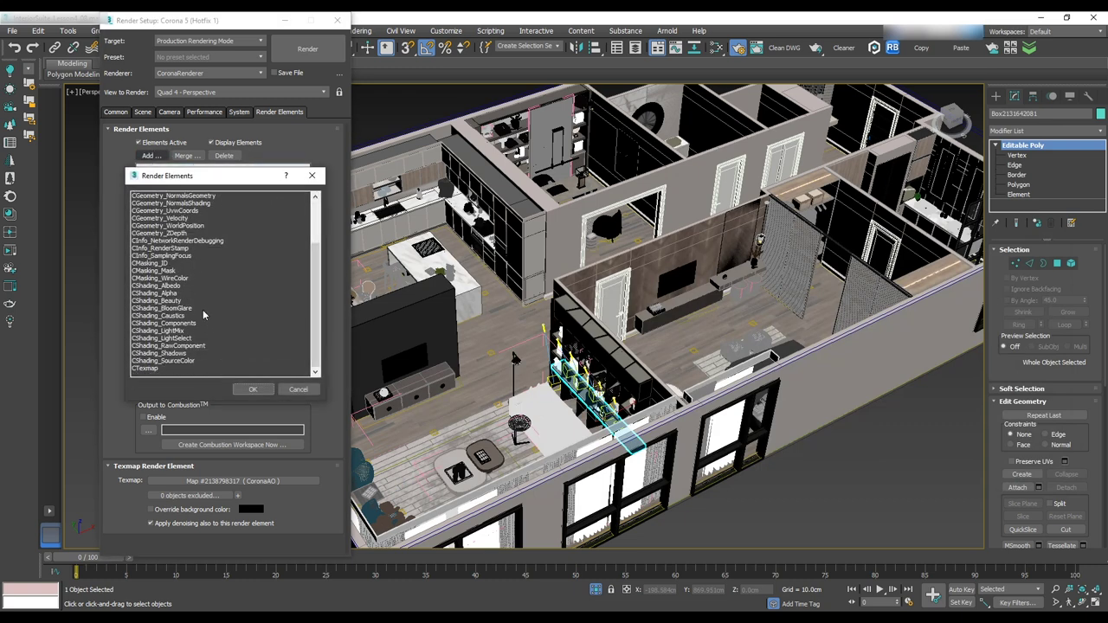
{"action": "left_click", "coordinate": [185, 309]}
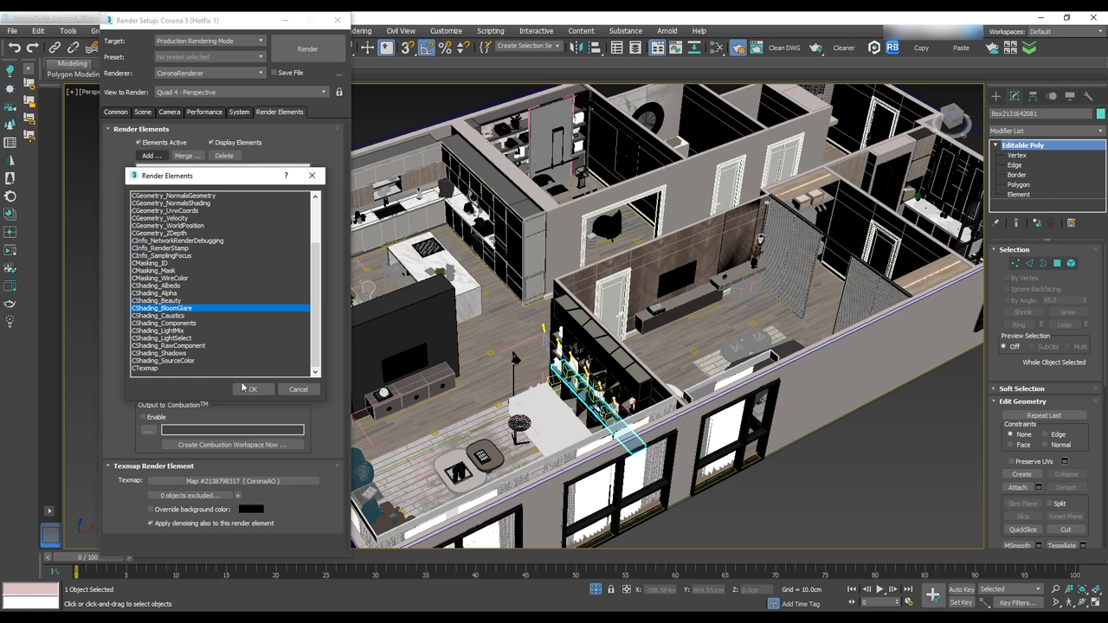
{"action": "left_click", "coordinate": [252, 389]}
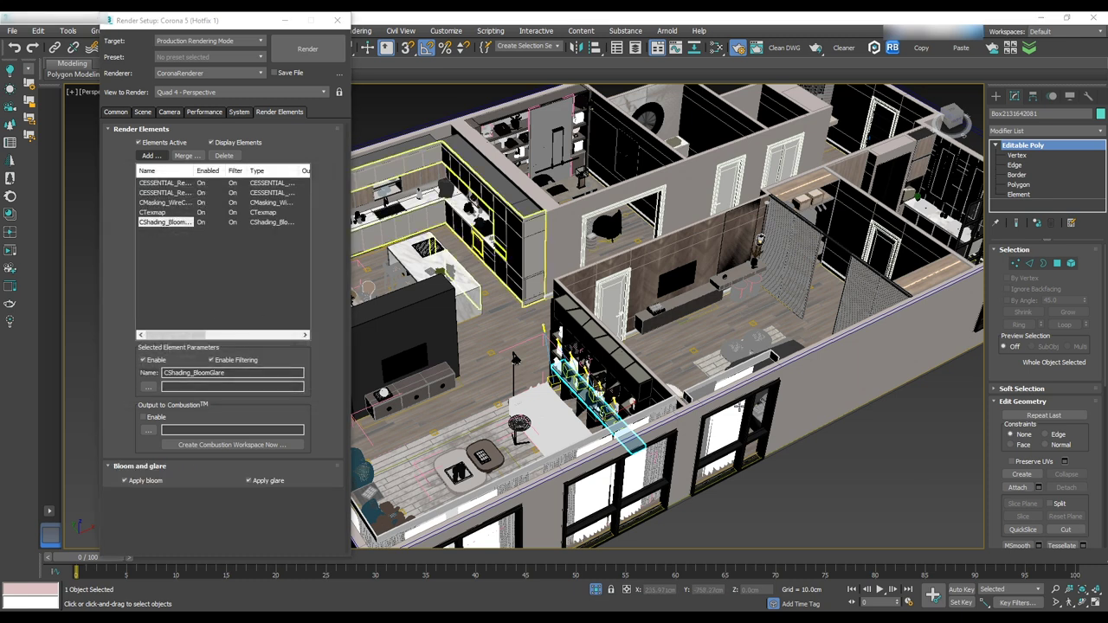
- Save the configured render settings as a preset file in the renderpresets folder
{"action": "left_click", "coordinate": [255, 58]}
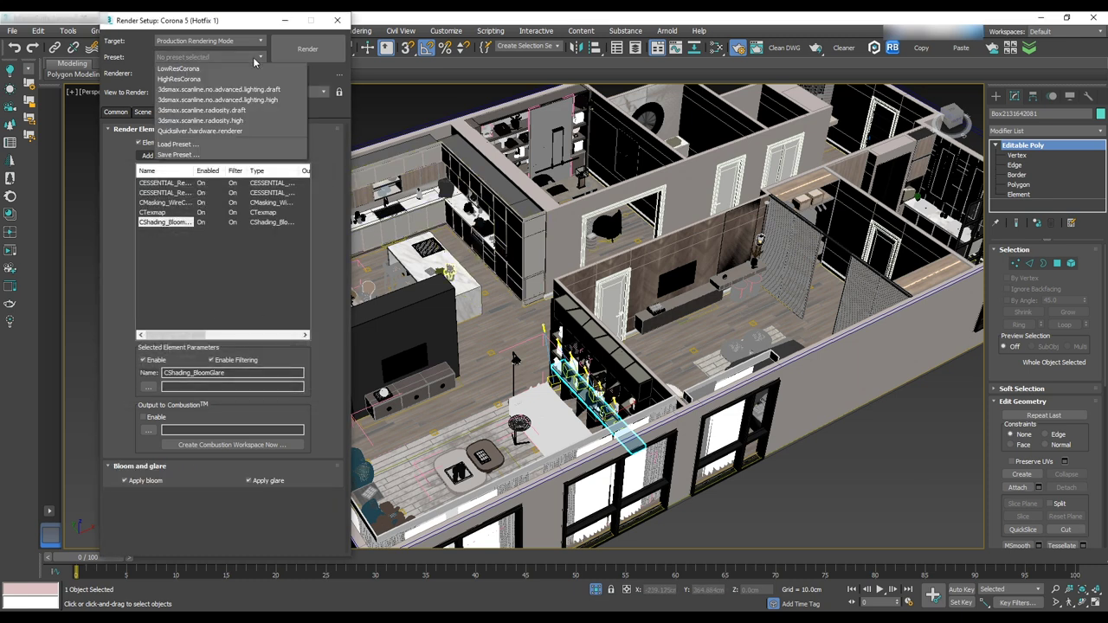
{"action": "left_click", "coordinate": [178, 155]}
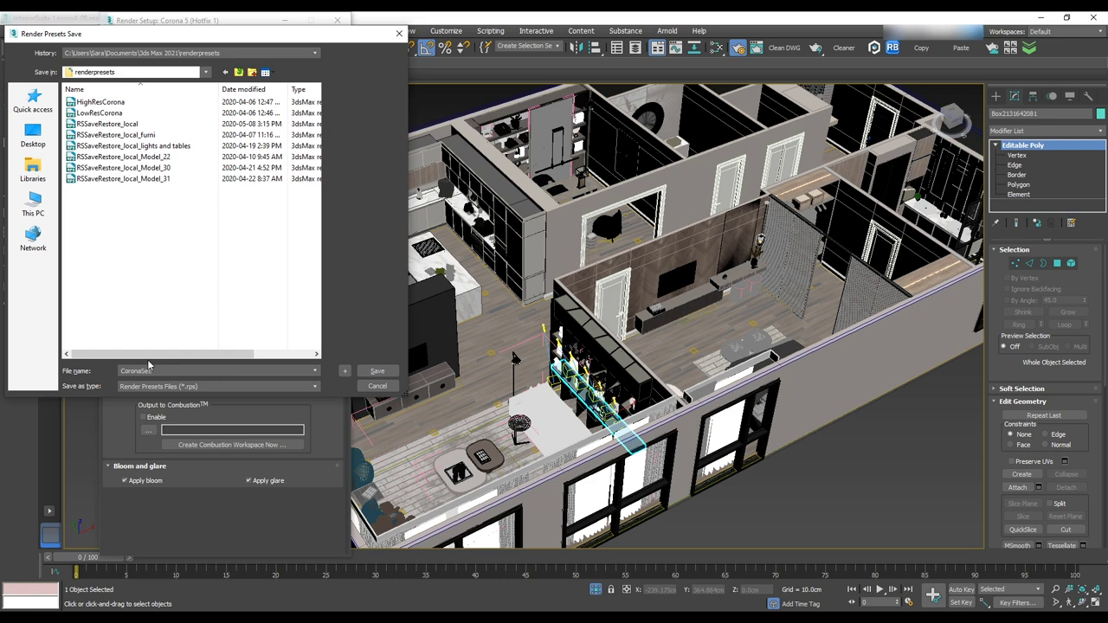
{"action": "left_click", "coordinate": [376, 371]}
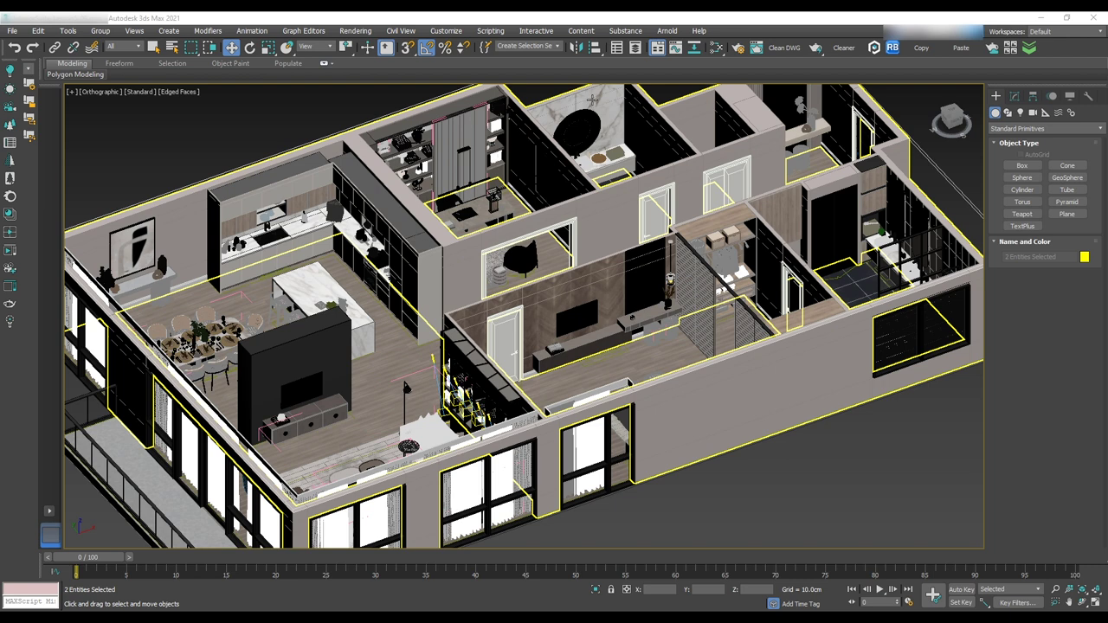
- Review the scene's layers and their visibility in the Layer Explorer
{"action": "scroll", "coordinate": [592, 101], "scroll_direction": "up", "scroll_amount": 2}
{"action": "left_click", "coordinate": [638, 48]}
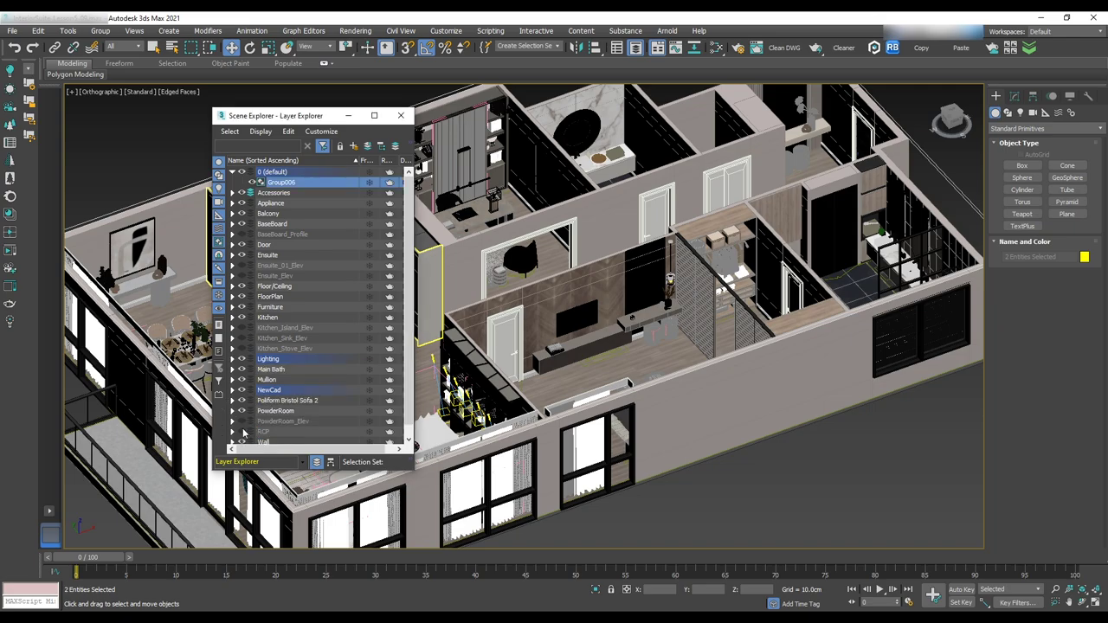
{"action": "left_click", "coordinate": [401, 115]}
- Isolate the ceiling together with the floor plan linework, with the viewport displayed in wireframe
{"action": "left_click", "coordinate": [661, 369]}
{"action": "key", "text": "F3"}
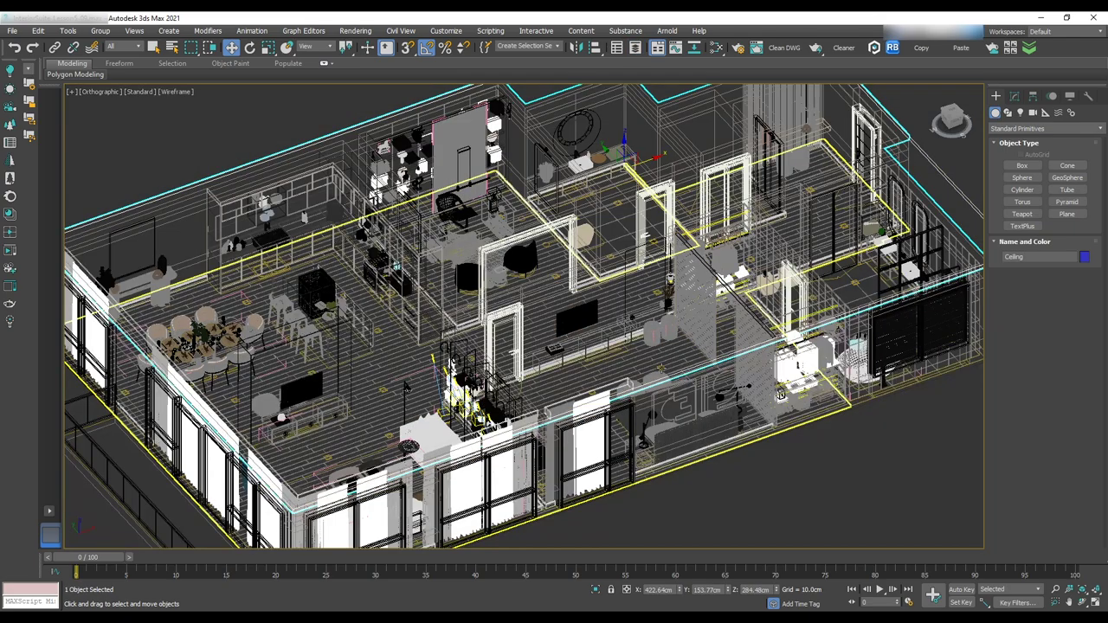
{"action": "left_click", "coordinate": [661, 370], "text": "ctrl"}
{"action": "scroll", "coordinate": [663, 369], "scroll_direction": "up", "scroll_amount": 5}
{"action": "left_click", "coordinate": [684, 366], "text": "ctrl"}
{"action": "left_click", "coordinate": [675, 367], "text": "ctrl"}
{"action": "scroll", "coordinate": [666, 367], "scroll_direction": "down", "scroll_amount": 7}
{"action": "left_click_drag", "start_coordinate": [907, 155], "coordinate": [881, 177]}
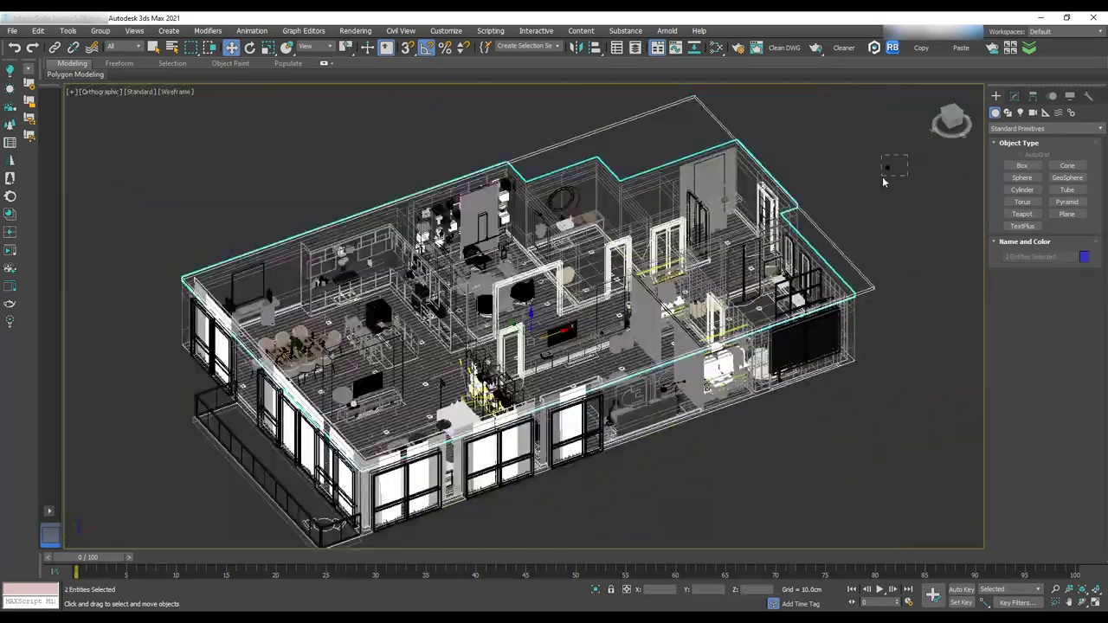
{"action": "key", "text": "alt+q"}
- Toggle the Display as Box property of the isolated ceiling in its object properties
{"action": "left_click", "coordinate": [813, 310]}
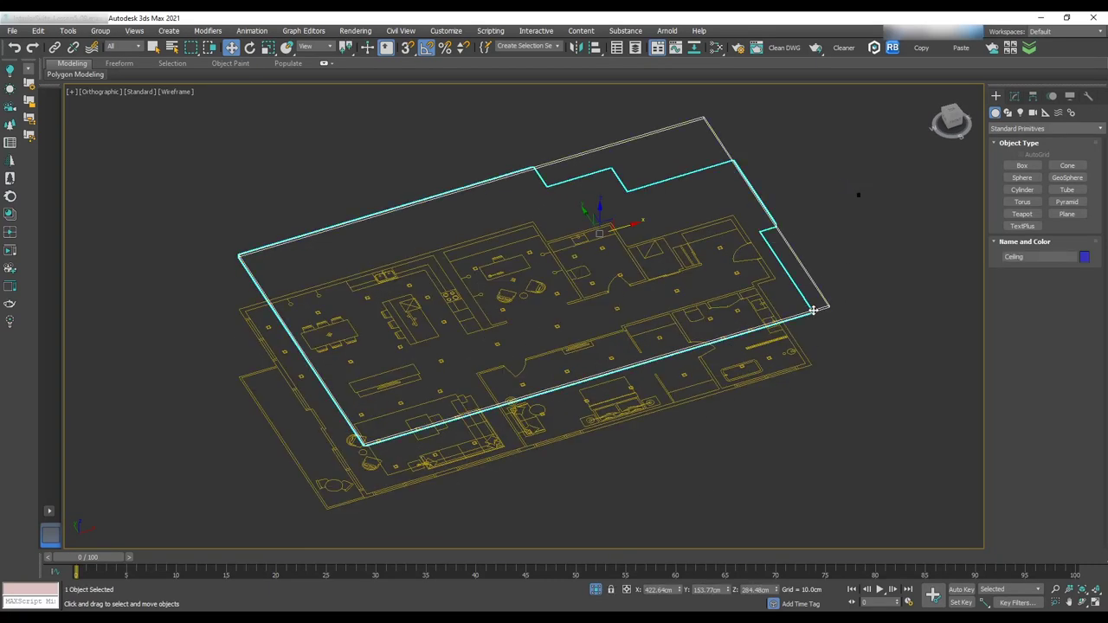
{"action": "right_click", "coordinate": [814, 310]}
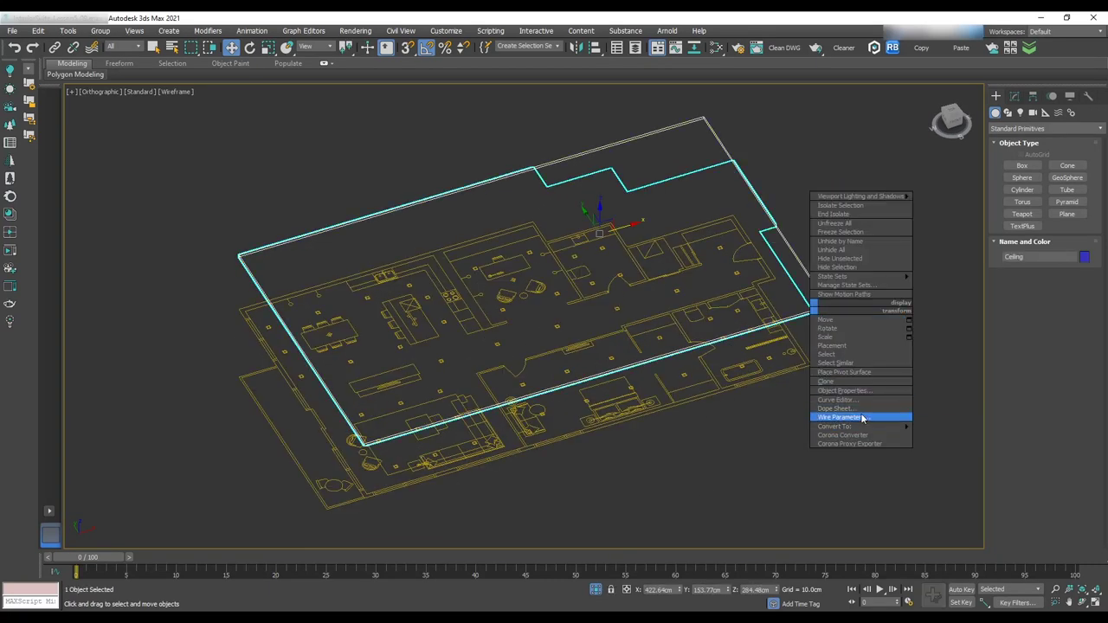
{"action": "left_click", "coordinate": [844, 391]}
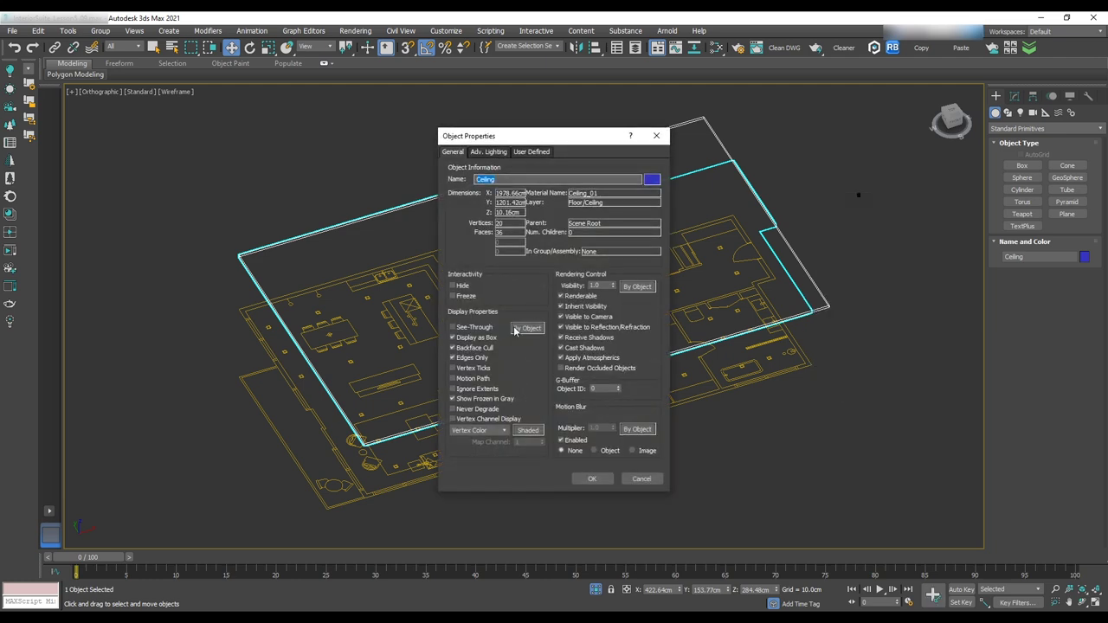
{"action": "left_click", "coordinate": [462, 337]}
{"action": "left_click", "coordinate": [592, 478]}
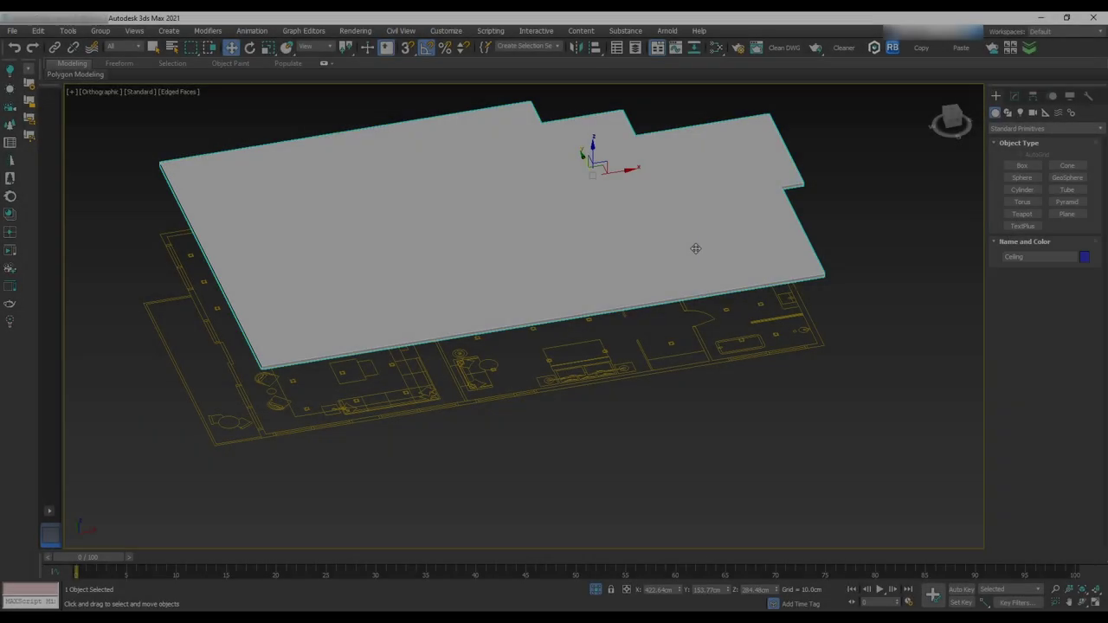
{"action": "right_click", "coordinate": [703, 251]}
{"action": "left_click", "coordinate": [744, 357]}
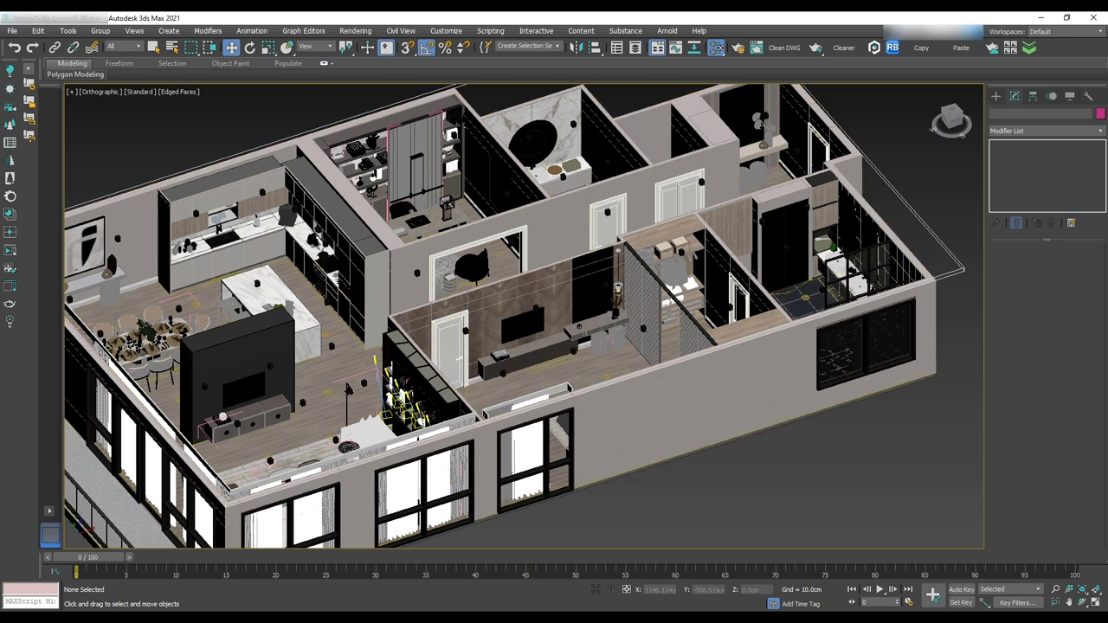
- Find the CoronaBitmap map in the Slate Material Editor and add it to the view
{"action": "key", "text": "m"}
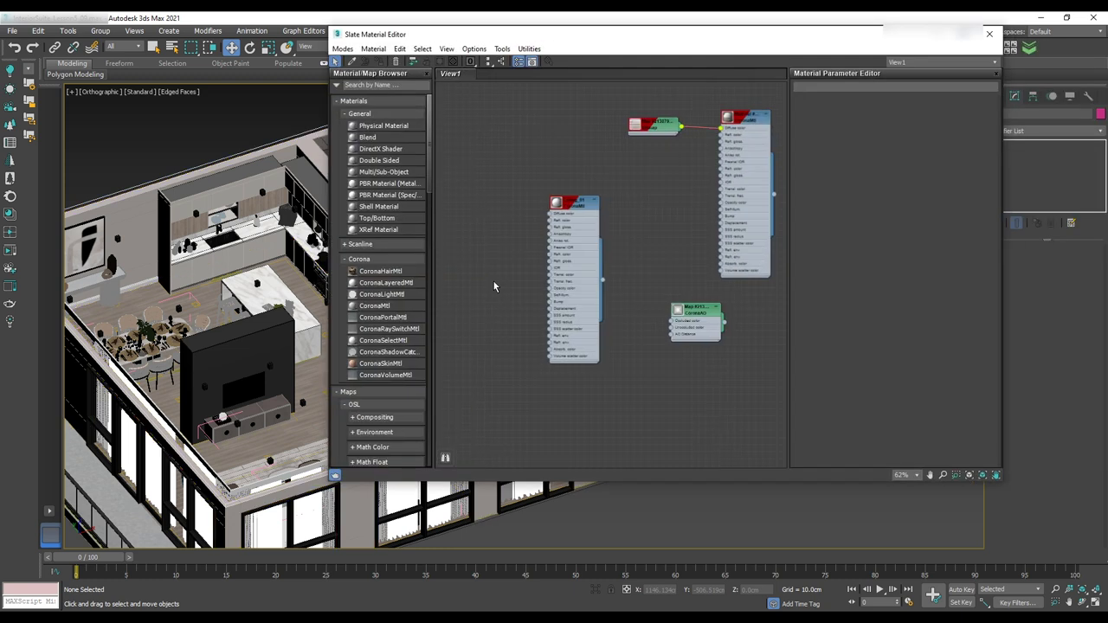
{"action": "left_click", "coordinate": [374, 88]}
{"action": "type", "text": "coronabi"}
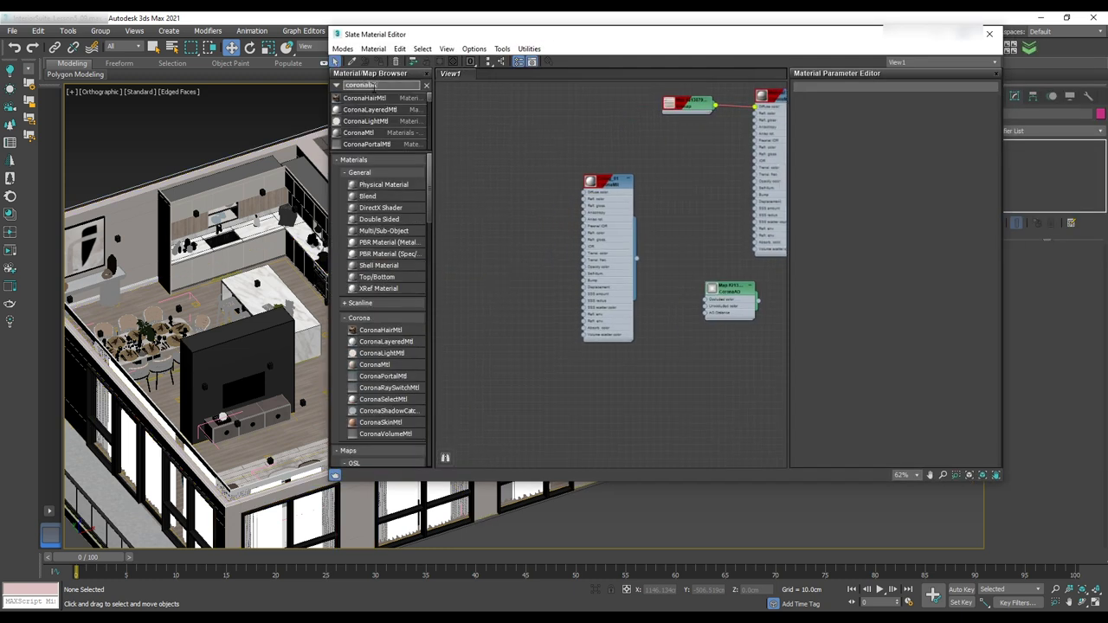
{"action": "type", "text": "t"}
{"action": "left_click_drag", "start_coordinate": [369, 98], "coordinate": [514, 364]}
- Load the 1929 Cloudy Sunset HDR file from the E:\HDRI folder into the CoronaBitmap
{"action": "left_click_drag", "start_coordinate": [952, 32], "coordinate": [943, 23]}
{"action": "left_click", "coordinate": [744, 62]}
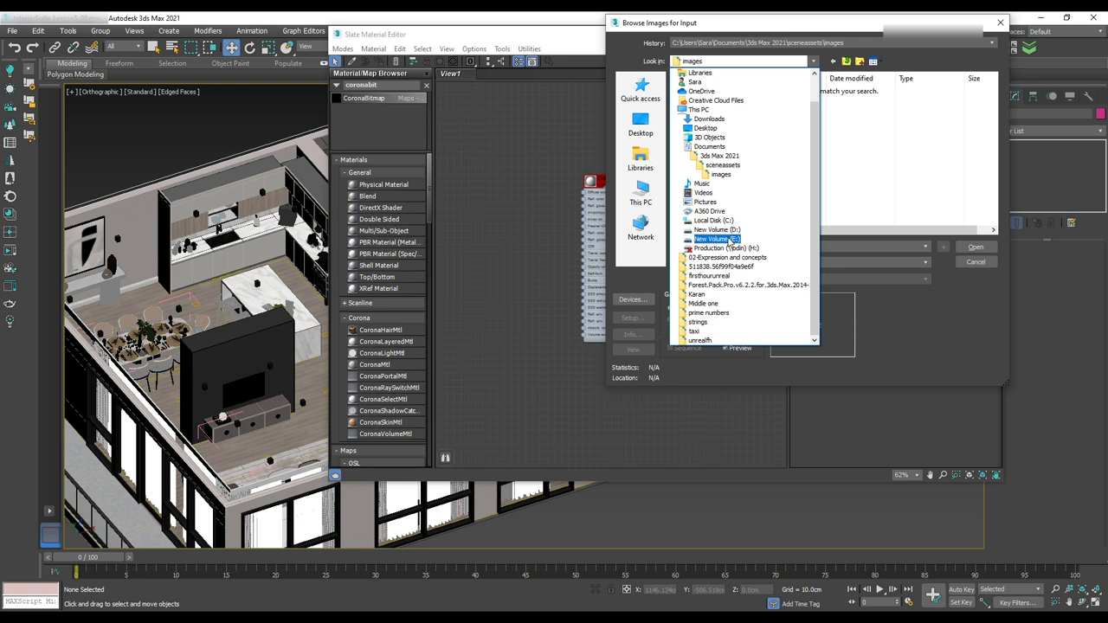
{"action": "left_click", "coordinate": [730, 240]}
{"action": "double_click", "coordinate": [705, 168]}
{"action": "left_click", "coordinate": [714, 113]}
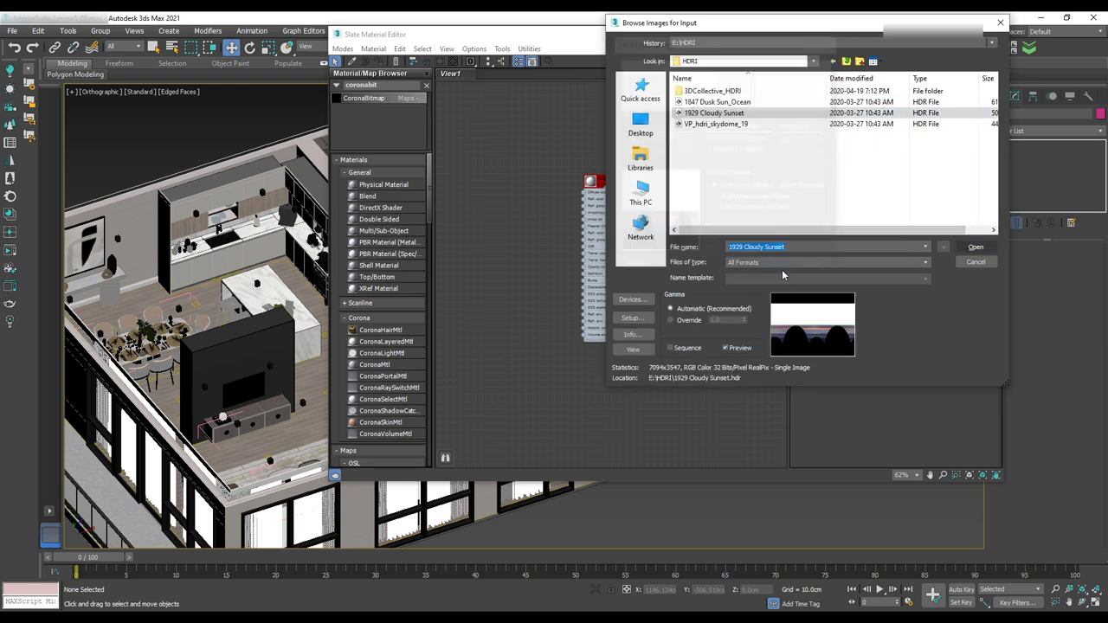
{"action": "left_click", "coordinate": [976, 248]}
{"action": "left_click_drag", "start_coordinate": [612, 39], "coordinate": [639, 26]}
- Set the scene environment to Single map and assign the HDRI CoronaBitmap to it as an instance
{"action": "left_click_drag", "start_coordinate": [713, 17], "coordinate": [765, 91]}
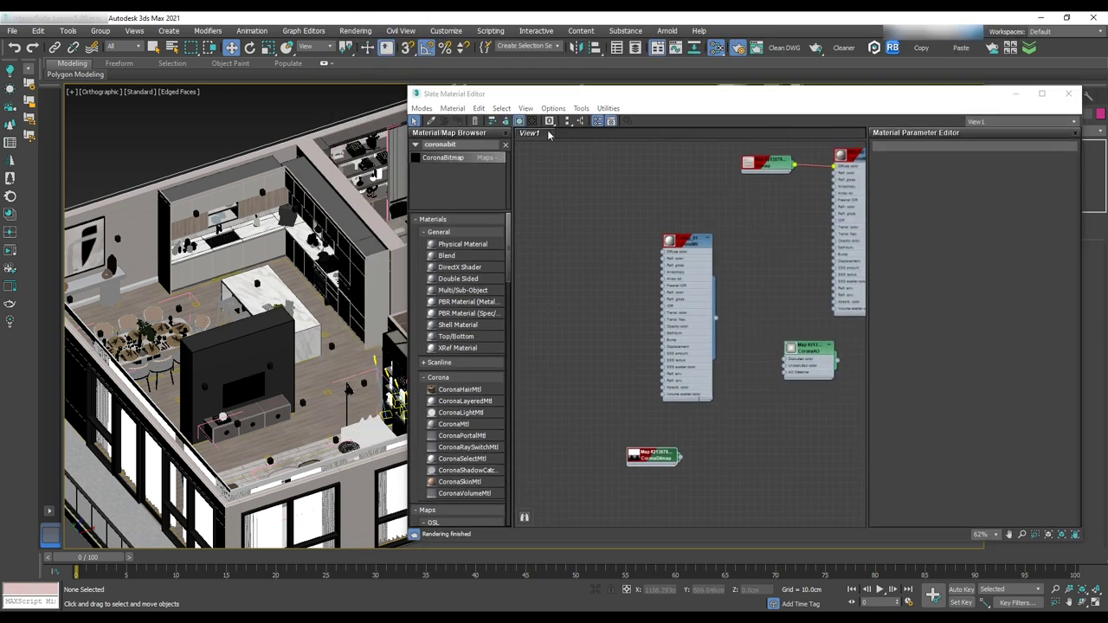
{"action": "key", "text": "F10"}
{"action": "left_click_drag", "start_coordinate": [571, 69], "coordinate": [181, 19]}
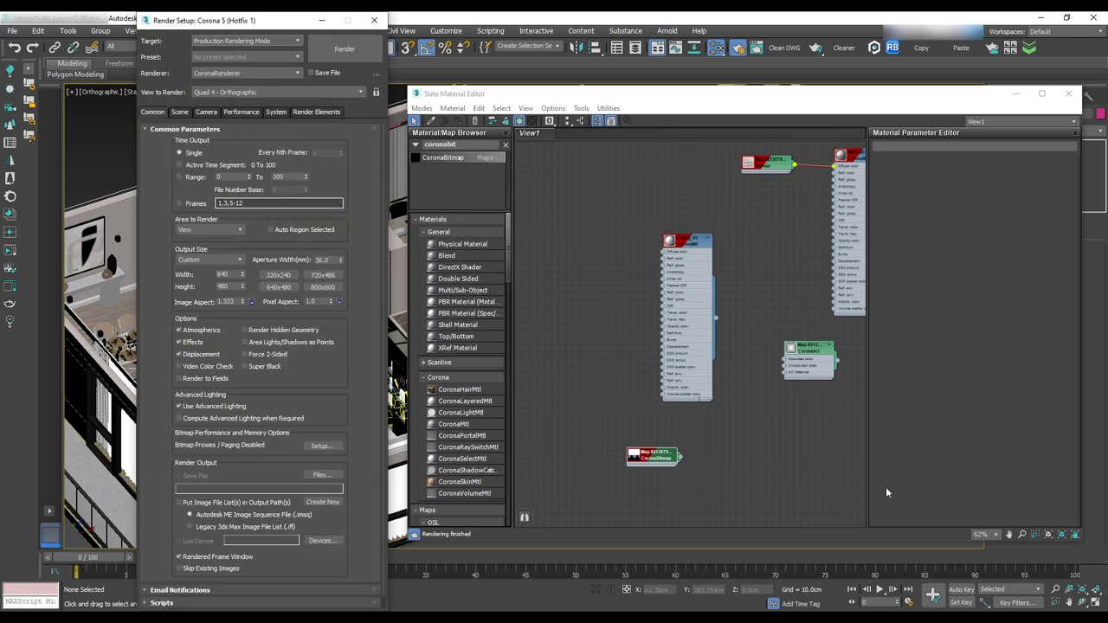
{"action": "left_click", "coordinate": [179, 112]}
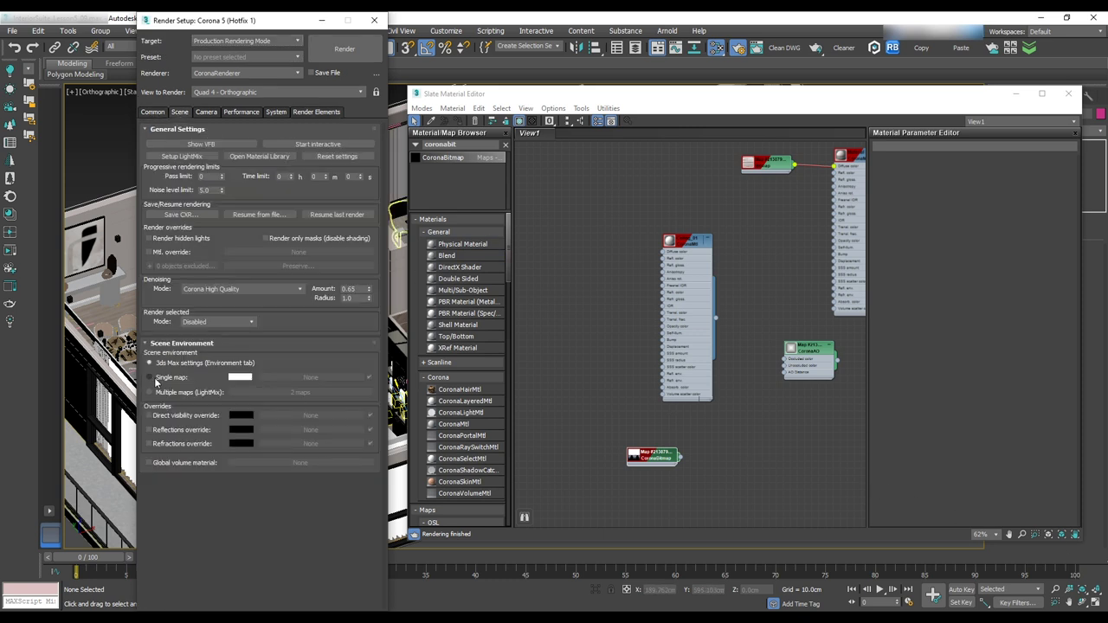
{"action": "left_click", "coordinate": [153, 379]}
{"action": "left_click_drag", "start_coordinate": [681, 457], "coordinate": [311, 378]}
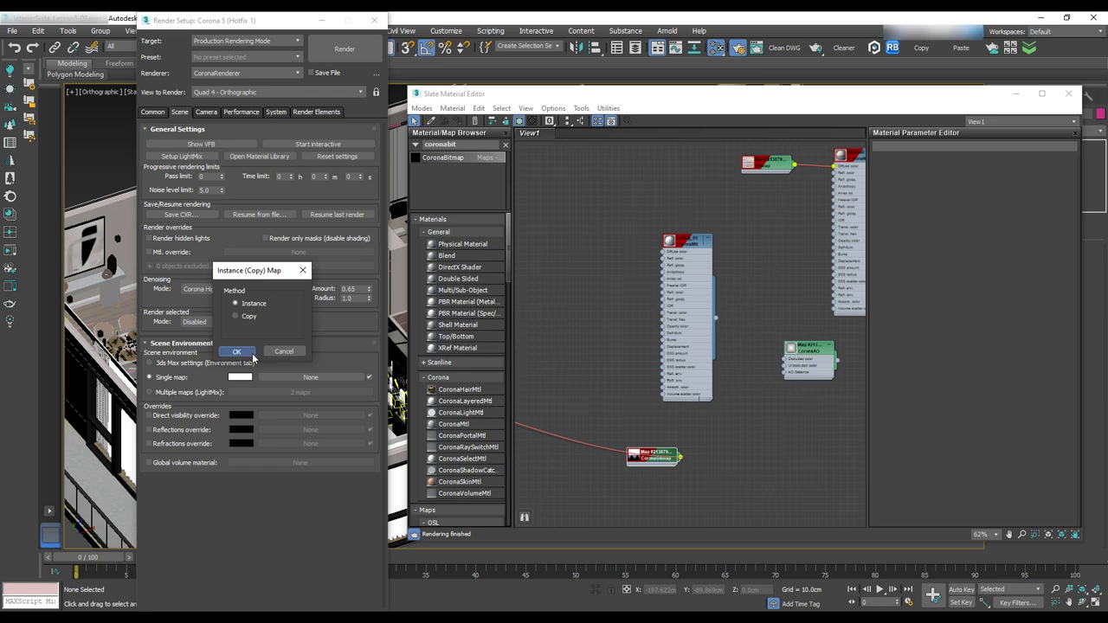
{"action": "left_click", "coordinate": [237, 352]}
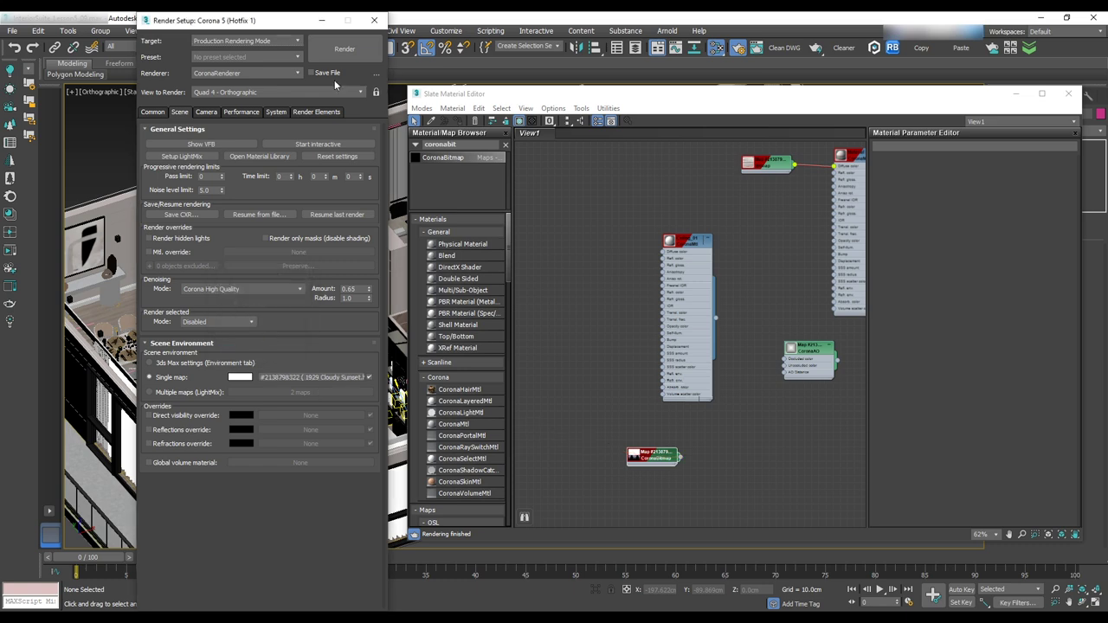
{"action": "left_click", "coordinate": [1068, 93]}
- Start an interactive render and frame the living room's sofas and coffee tables in a Perspective view
{"action": "left_click_drag", "start_coordinate": [303, 22], "coordinate": [933, 78]}
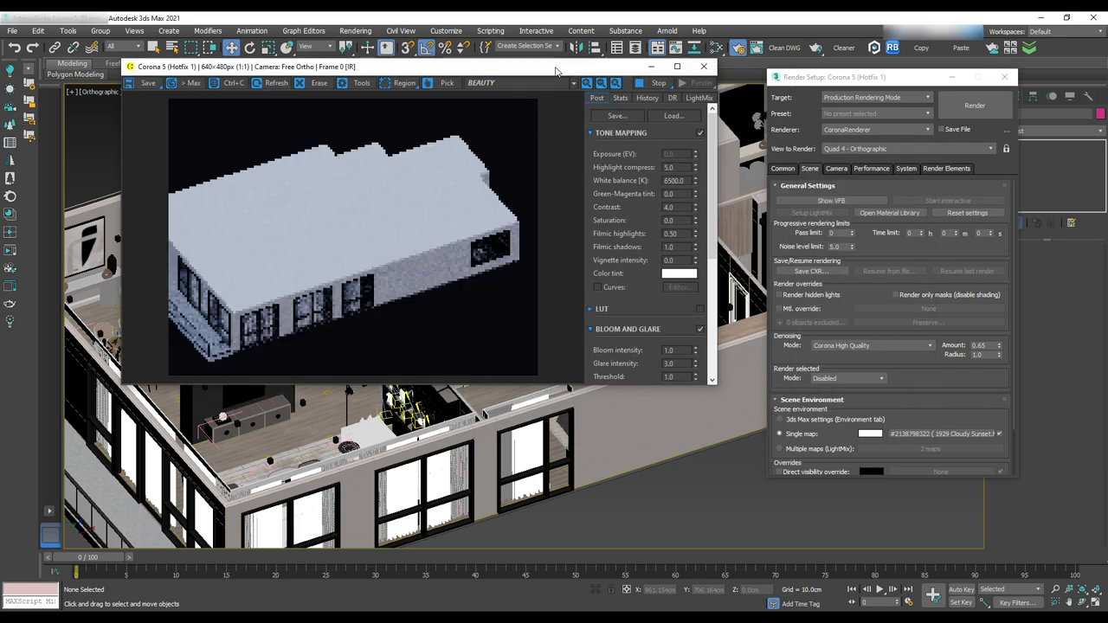
{"action": "left_click", "coordinate": [277, 412]}
{"action": "key", "text": "p"}
{"action": "middle_click_drag", "start_coordinate": [564, 528], "coordinate": [558, 491], "text": "alt"}
{"action": "scroll", "coordinate": [558, 474], "scroll_direction": "up", "scroll_amount": 4}
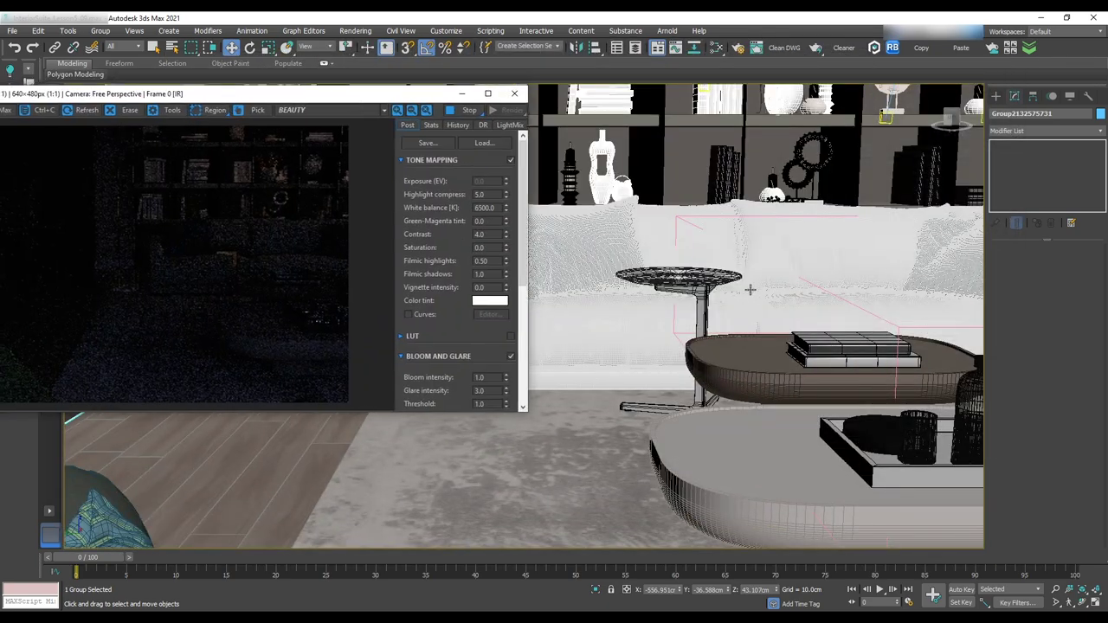
{"action": "middle_click_drag", "start_coordinate": [749, 290], "coordinate": [866, 314], "text": "alt"}
{"action": "scroll", "coordinate": [762, 381], "scroll_direction": "up", "scroll_amount": 5}
{"action": "middle_click_drag", "start_coordinate": [756, 410], "coordinate": [769, 393]}
{"action": "left_click_drag", "start_coordinate": [316, 94], "coordinate": [424, 55]}
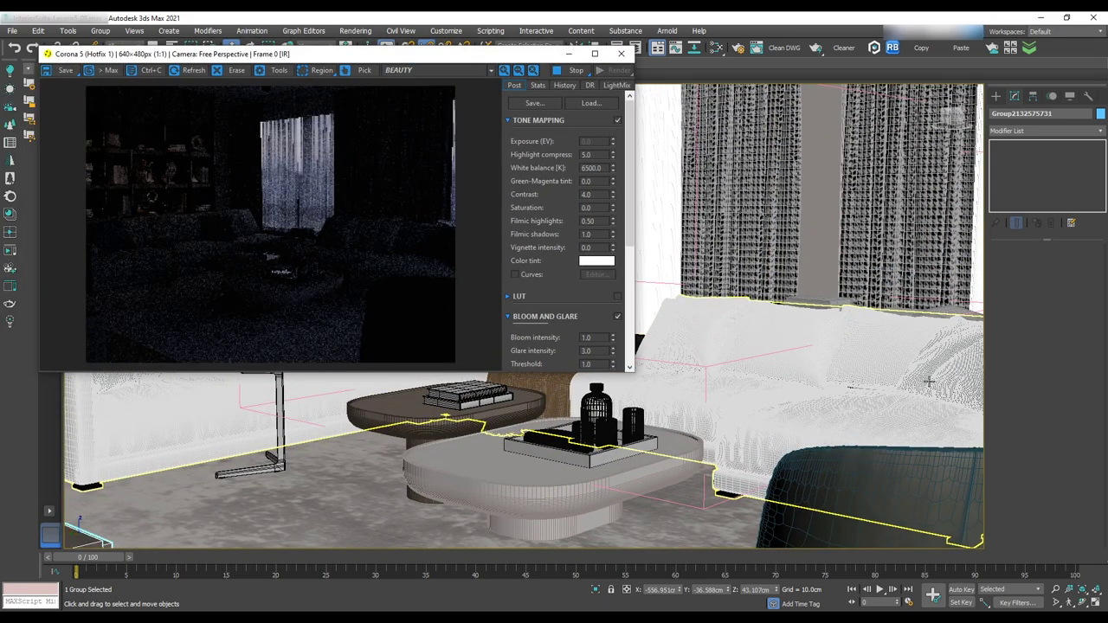
- Add a CoronaColorCorrect map in the Slate Material Editor and feed the HDRI CoronaBitmap into its input
{"action": "key", "text": "F10"}
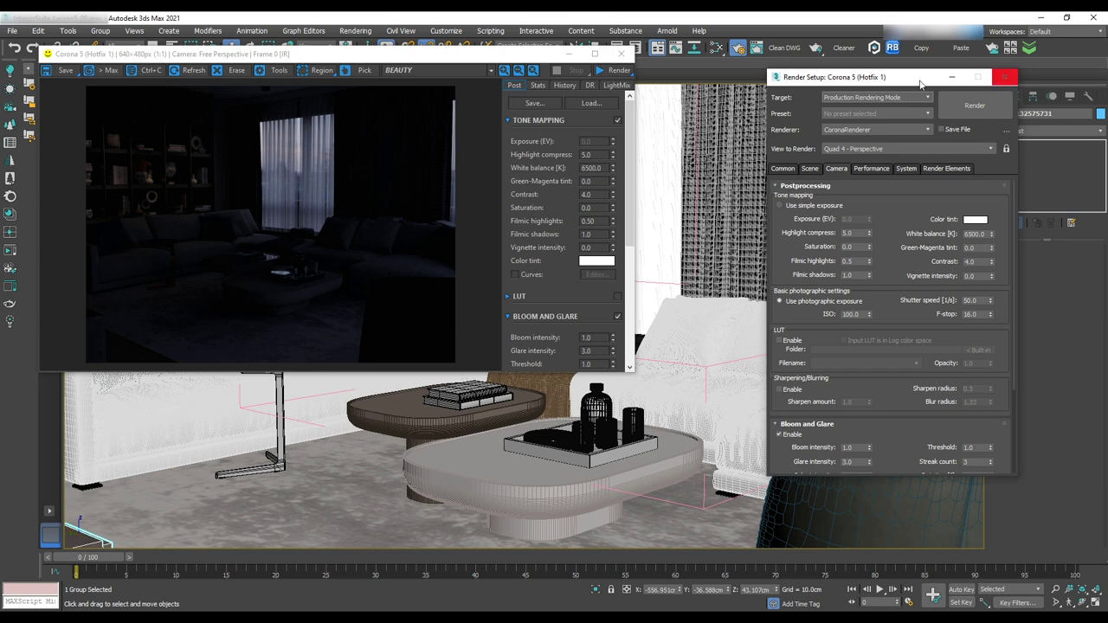
{"action": "left_click", "coordinate": [714, 97]}
{"action": "key", "text": "m"}
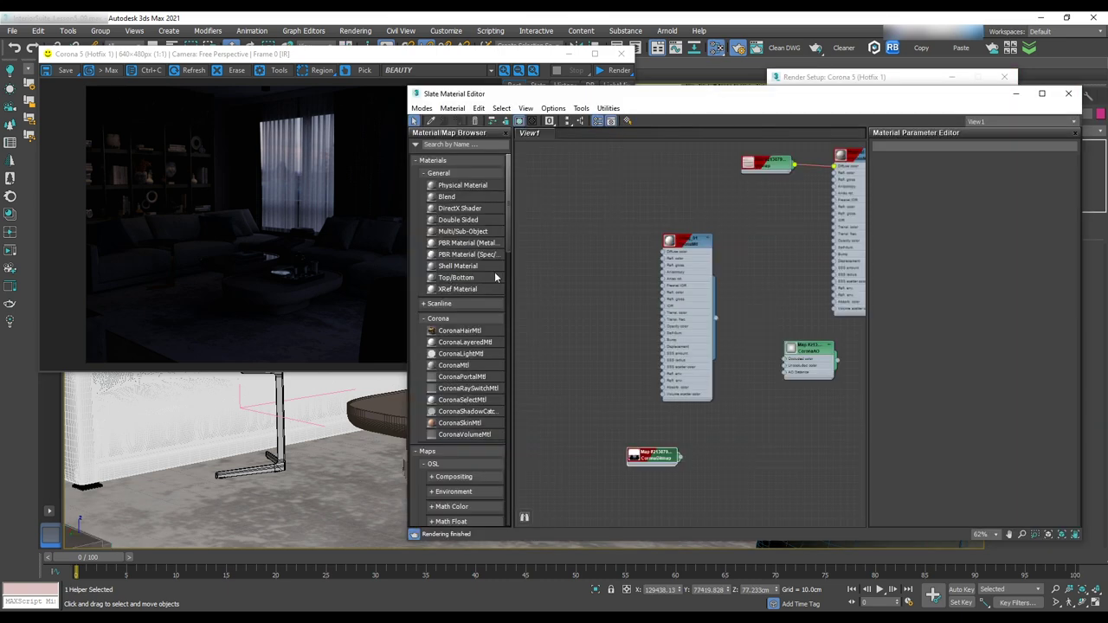
{"action": "left_click", "coordinate": [447, 144]}
{"action": "type", "text": "coronac"}
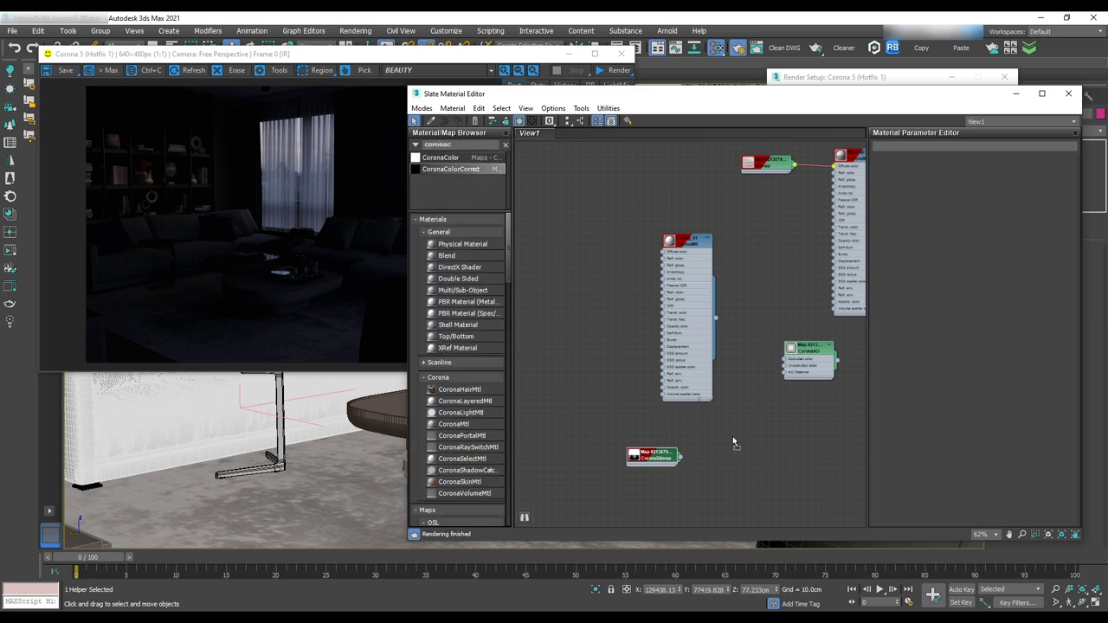
{"action": "left_click_drag", "start_coordinate": [732, 438], "coordinate": [714, 459]}
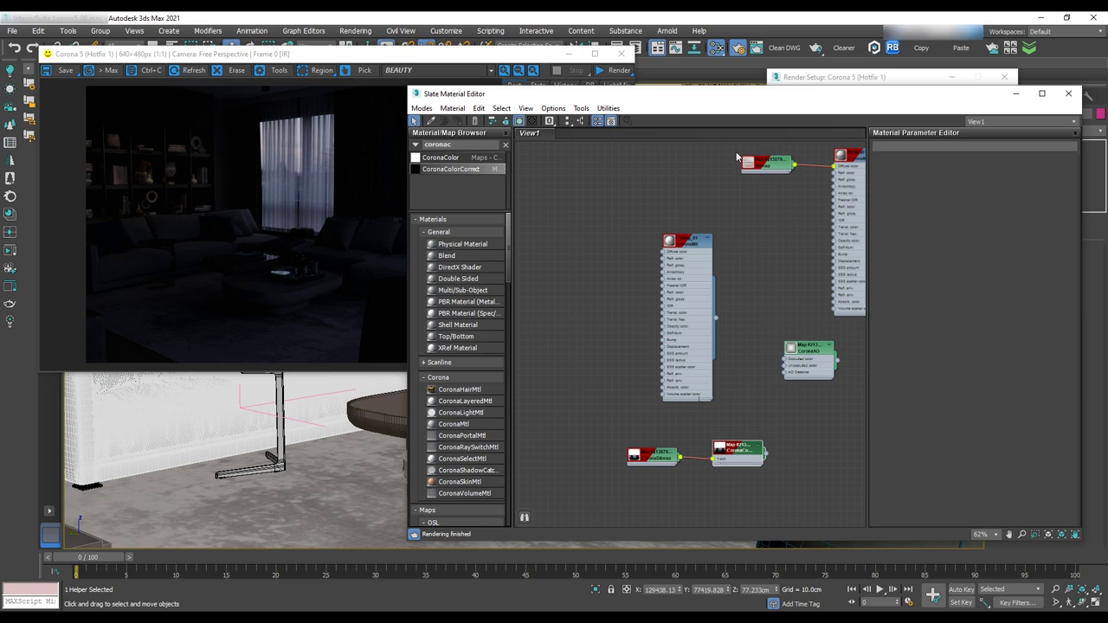
- Give the CoronaColorCorrect map a light blue tint and use it as the scene environment's single map
{"action": "double_click", "coordinate": [735, 449]}
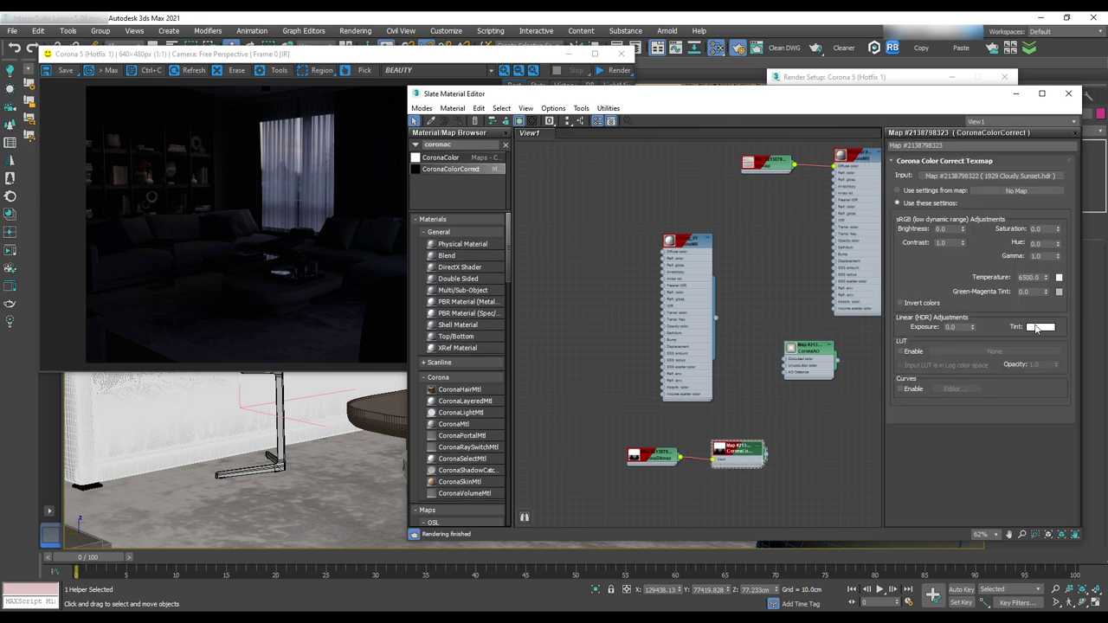
{"action": "left_click", "coordinate": [1038, 327]}
{"action": "left_click_drag", "start_coordinate": [831, 134], "coordinate": [837, 138]}
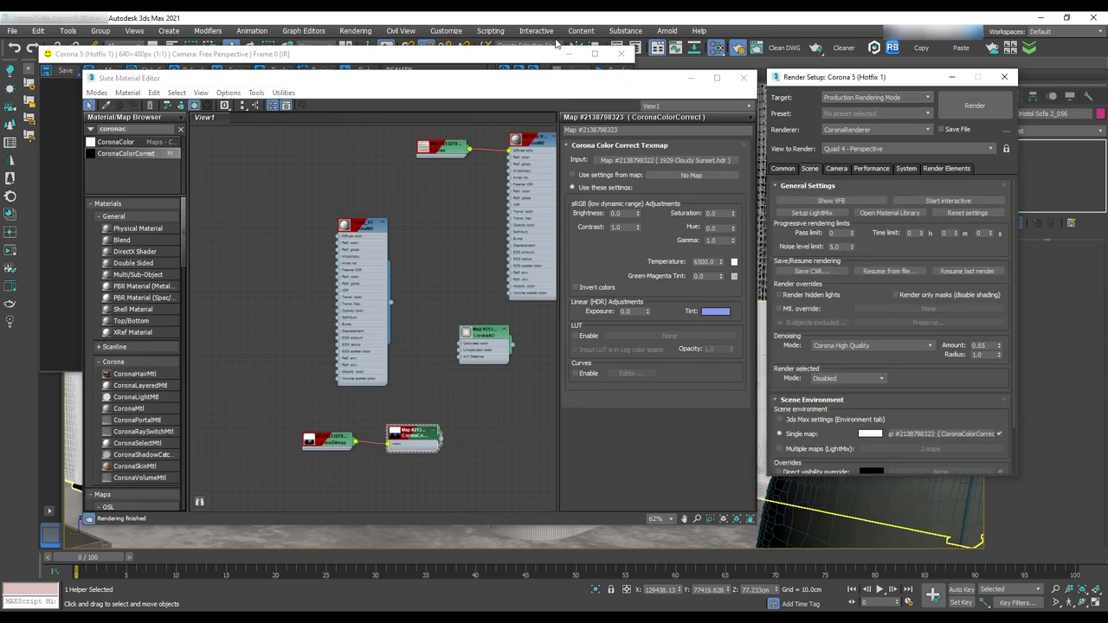
{"action": "left_click_drag", "start_coordinate": [552, 82], "coordinate": [610, 131]}
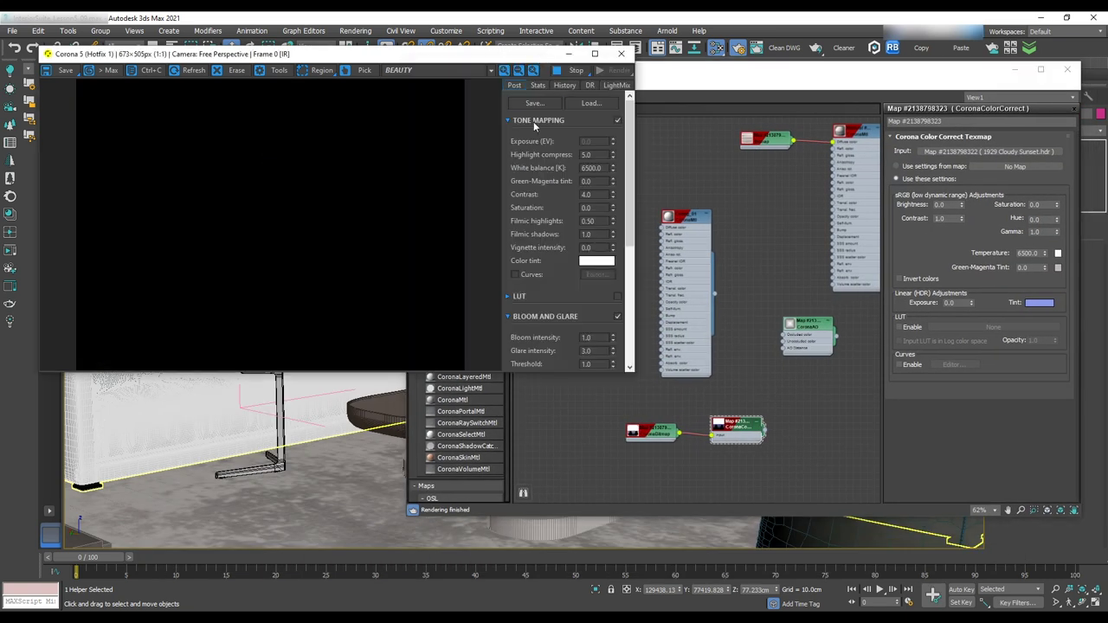
- Stop the interactive render and set the CoronaColorCorrect map's saturation to -0.1
{"action": "left_click", "coordinate": [569, 72]}
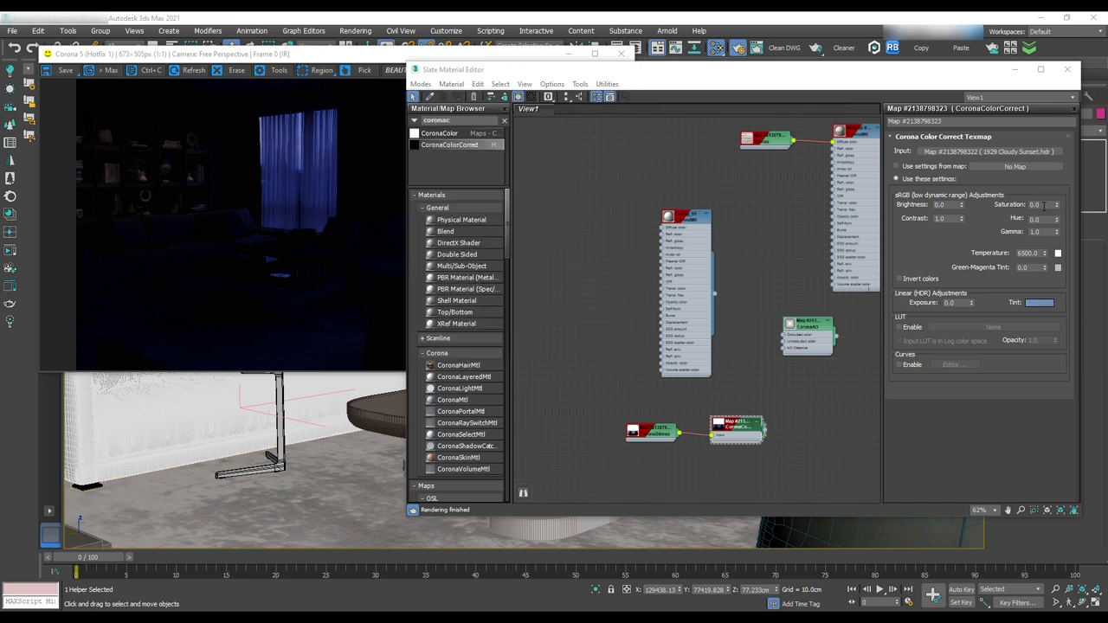
{"action": "double_click", "coordinate": [1034, 204]}
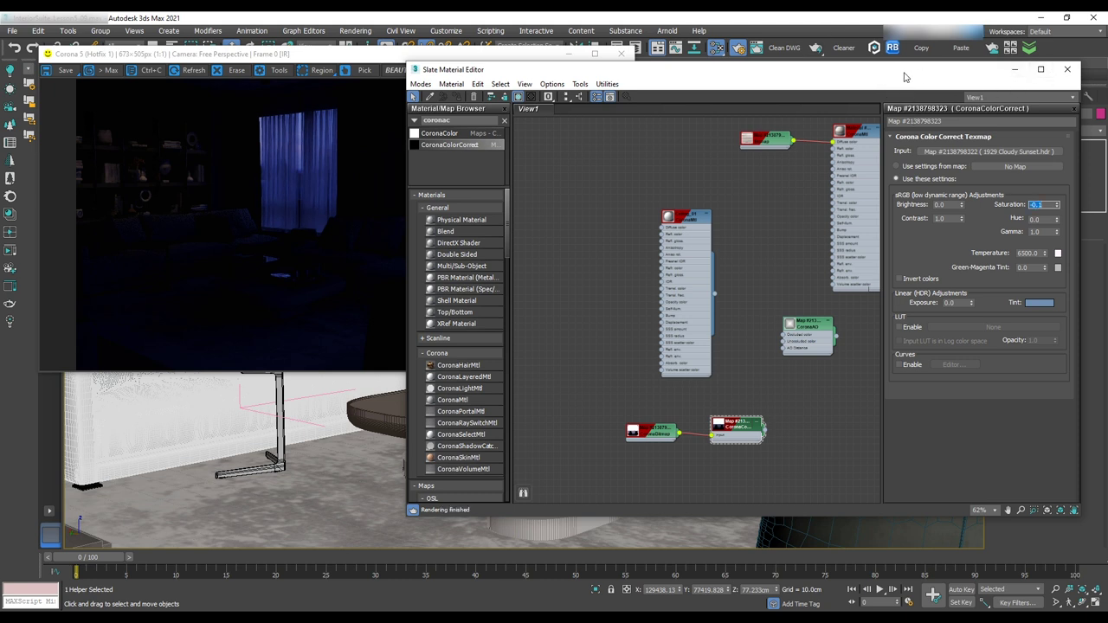
{"action": "left_click", "coordinate": [1067, 69]}
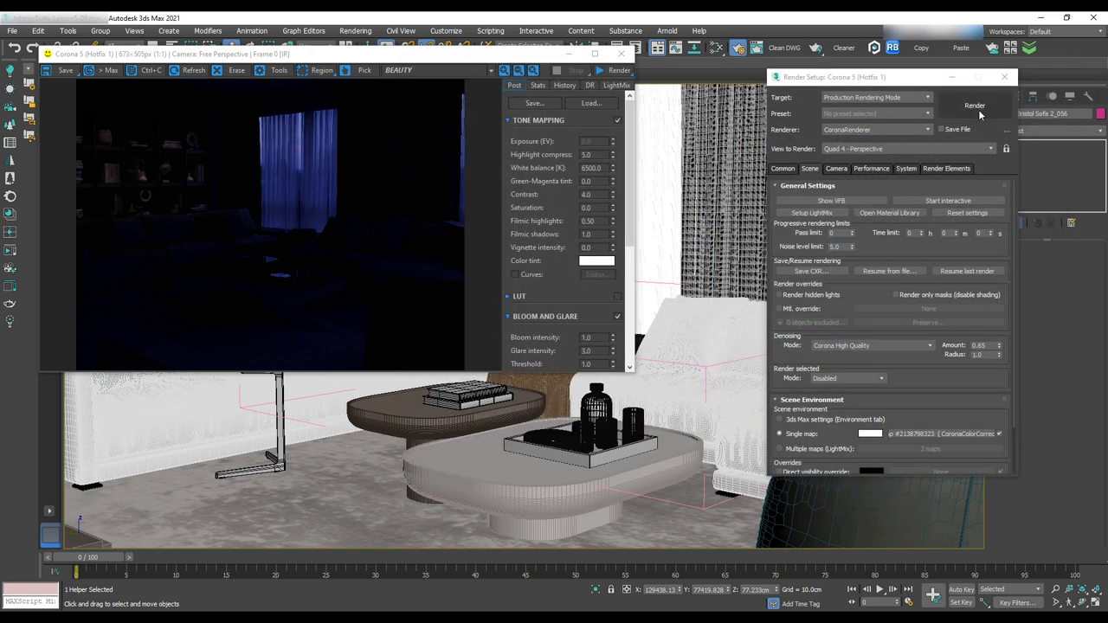
- Restart the interactive render and set the F-stop of the basic photographic settings to 8
{"action": "left_click", "coordinate": [836, 168]}
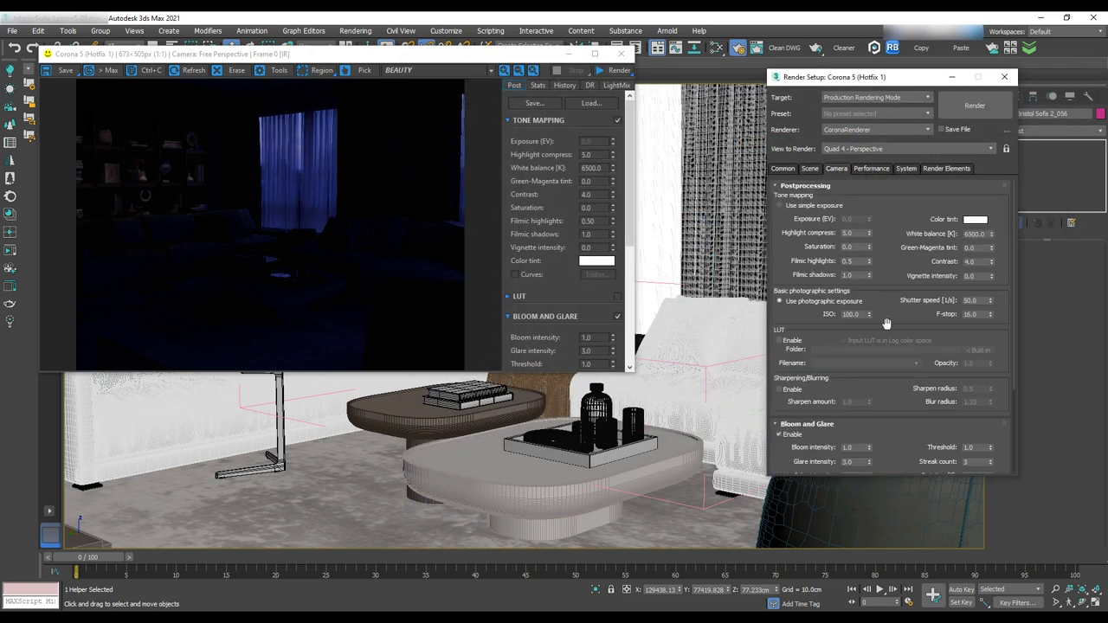
{"action": "scroll", "coordinate": [886, 322], "scroll_direction": "down", "scroll_amount": 3}
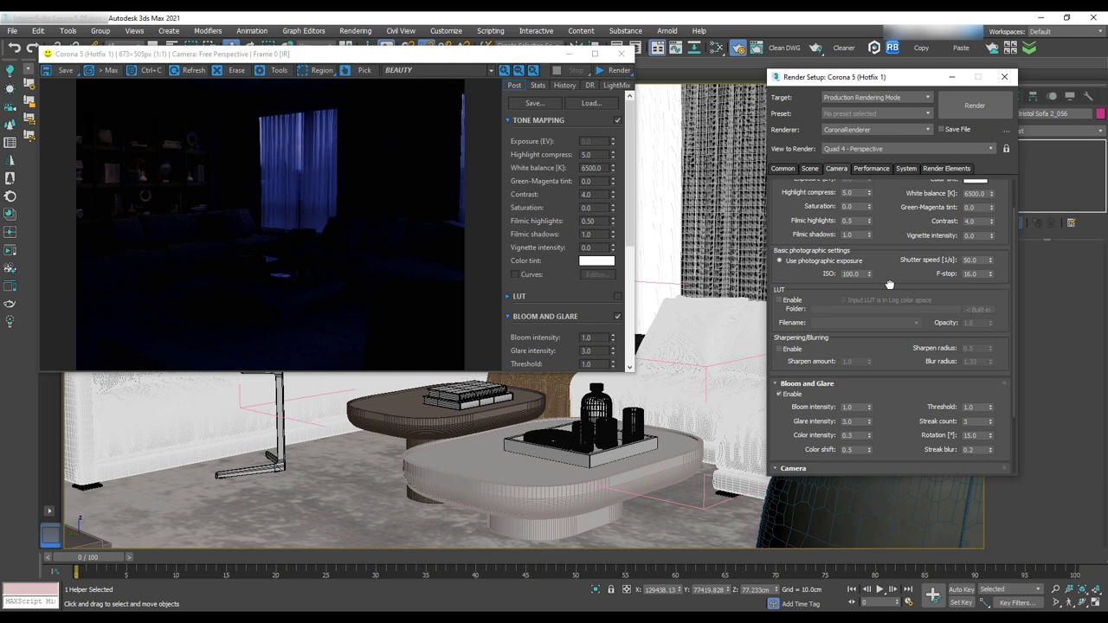
{"action": "scroll", "coordinate": [900, 316], "scroll_direction": "up", "scroll_amount": 3}
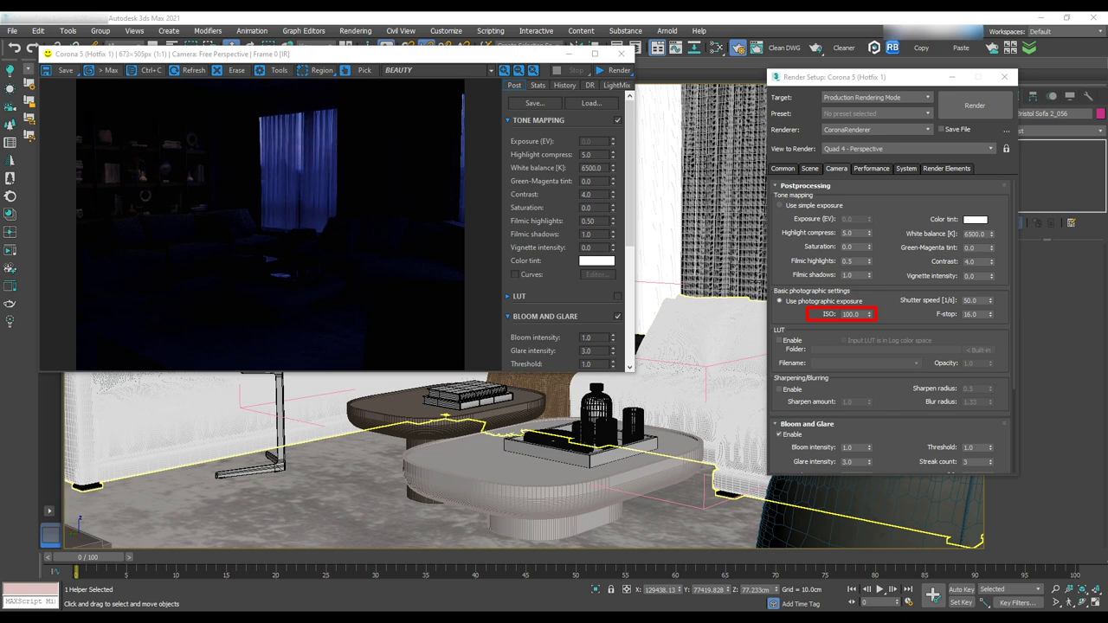
{"action": "left_click", "coordinate": [809, 168]}
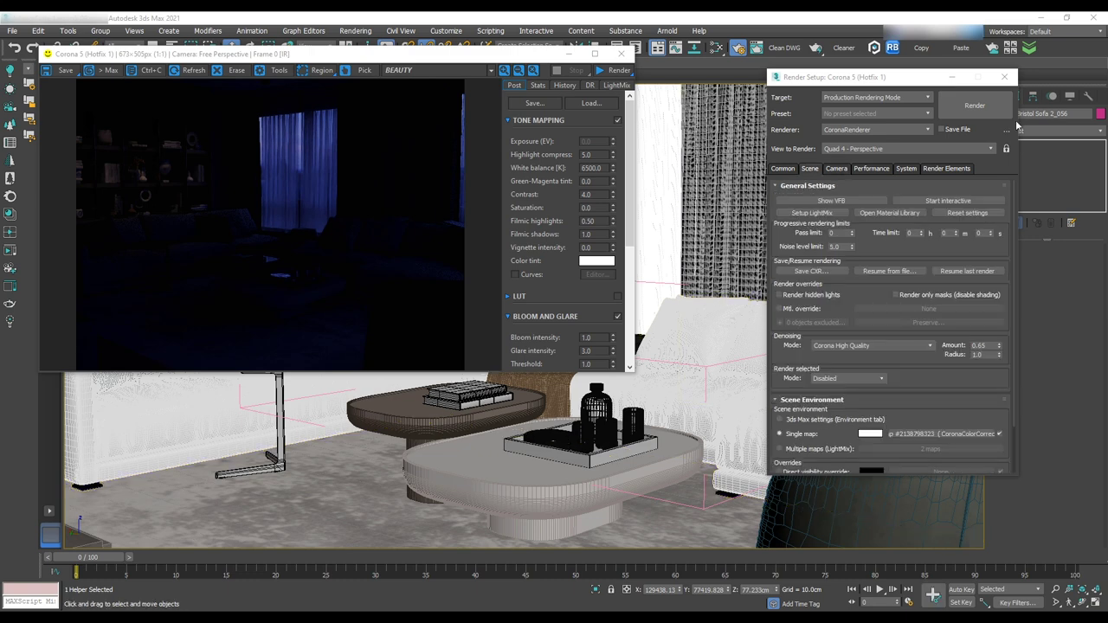
{"action": "left_click", "coordinate": [836, 170]}
{"action": "left_click_drag", "start_coordinate": [980, 314], "coordinate": [952, 310]}
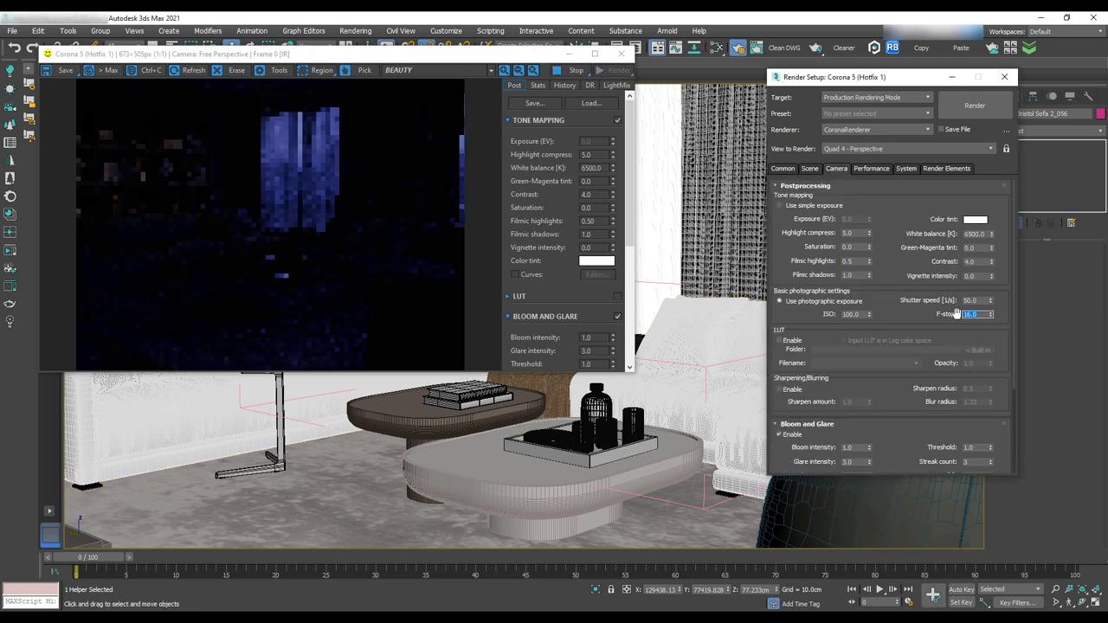
{"action": "type", "text": "8"}
{"action": "key", "text": "Return"}
{"action": "scroll", "coordinate": [660, 428], "scroll_direction": "down", "scroll_amount": 5}
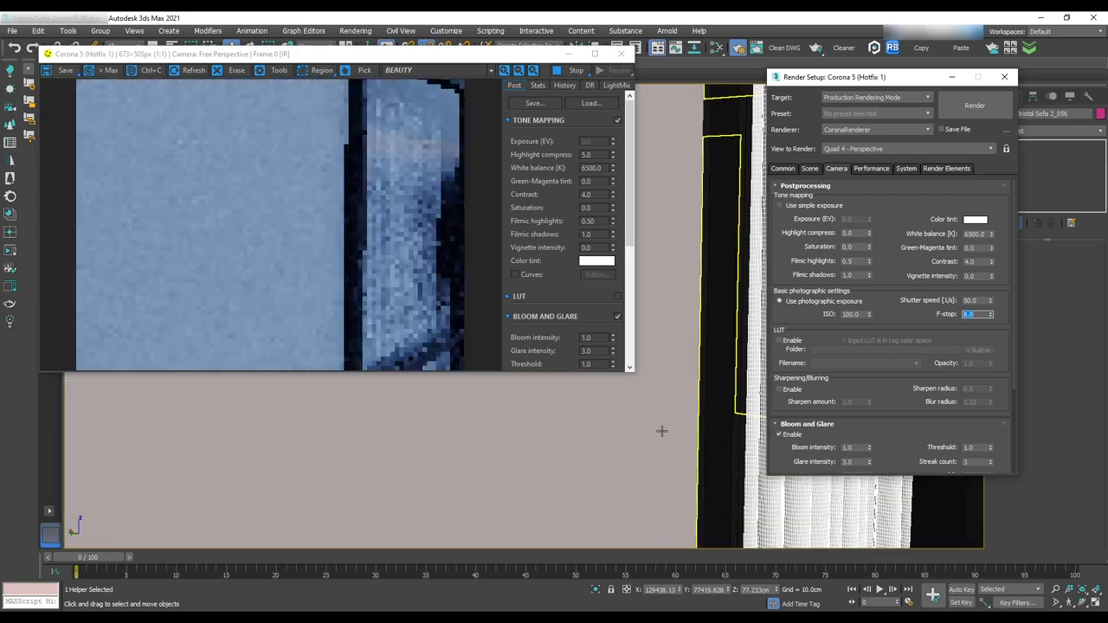
- Try an F-stop of 4 in the basic photographic settings with the living room in view, and settle on 6
{"action": "middle_click_drag", "start_coordinate": [660, 430], "coordinate": [684, 450]}
{"action": "scroll", "coordinate": [655, 438], "scroll_direction": "down", "scroll_amount": 4}
{"action": "scroll", "coordinate": [722, 481], "scroll_direction": "up", "scroll_amount": 8}
{"action": "scroll", "coordinate": [681, 481], "scroll_direction": "up", "scroll_amount": 3}
{"action": "left_click", "coordinate": [961, 300]}
{"action": "left_click_drag", "start_coordinate": [960, 300], "coordinate": [995, 301]}
{"action": "key", "text": "Tab"}
{"action": "type", "text": "4"}
{"action": "key", "text": "Return"}
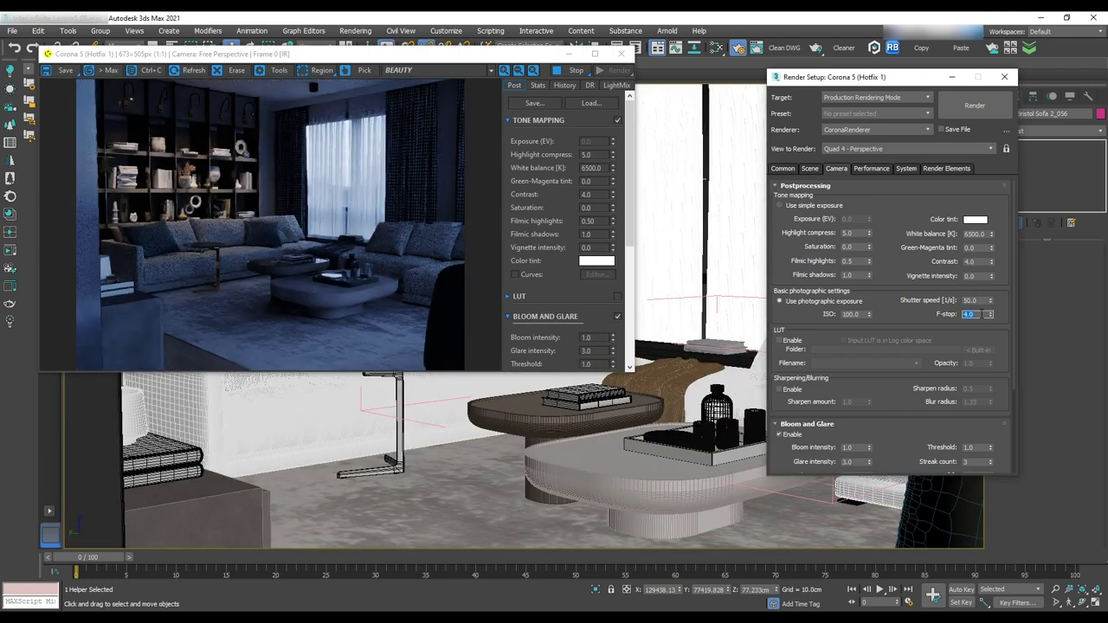
{"action": "type", "text": "6"}
{"action": "key", "text": "Return"}
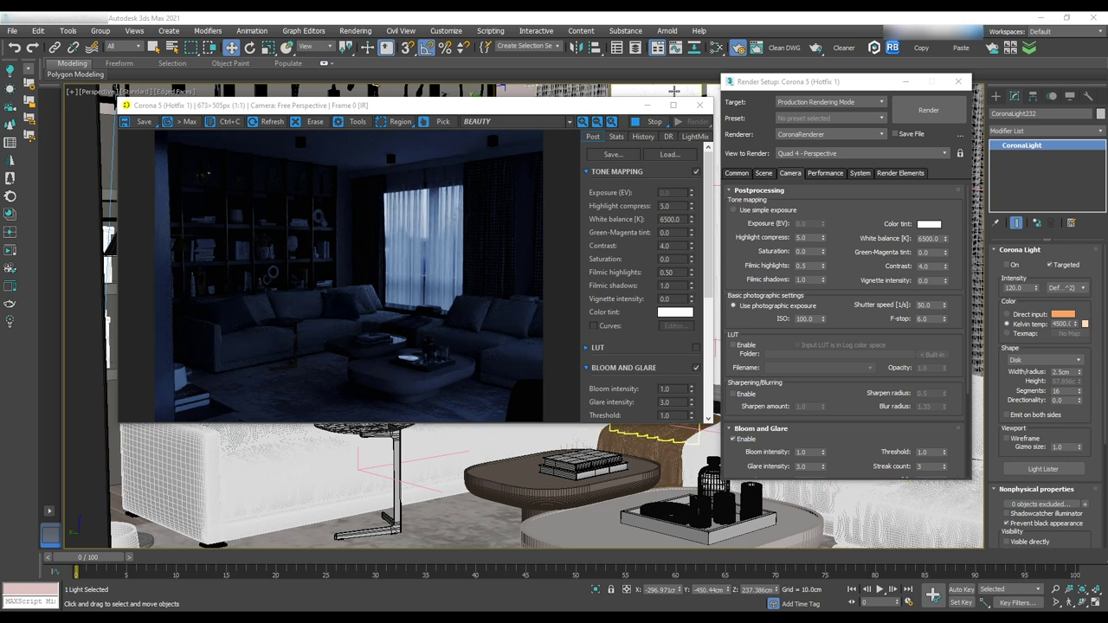
- Open the CoronaColorCorrect map's exposure value for editing in the Slate Material Editor
{"action": "left_click", "coordinate": [674, 92]}
{"action": "key", "text": "m"}
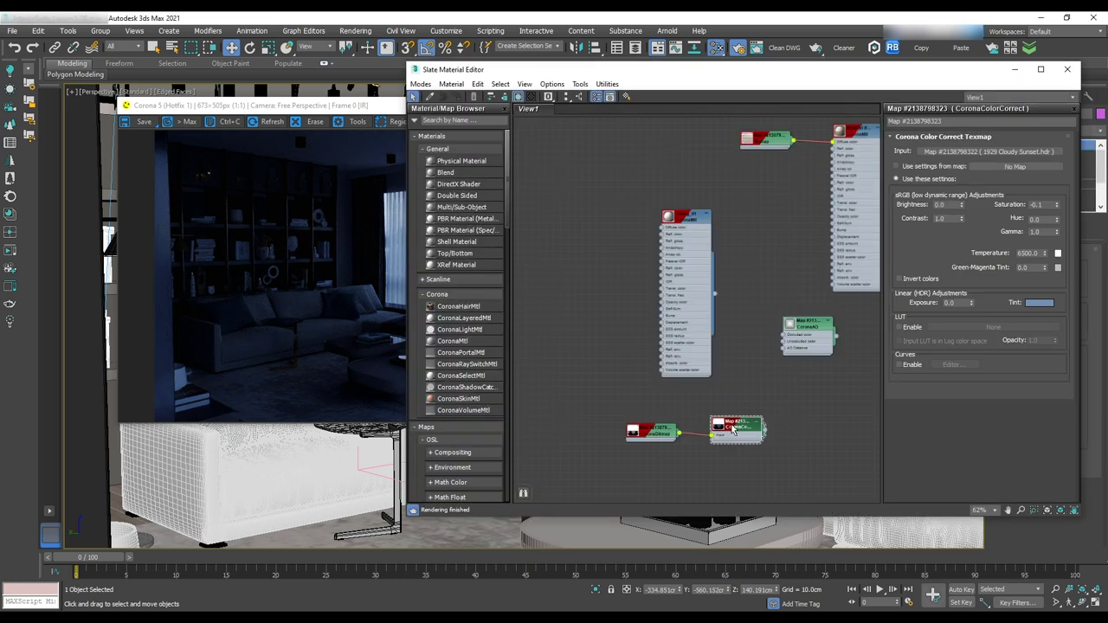
{"action": "double_click", "coordinate": [952, 302]}
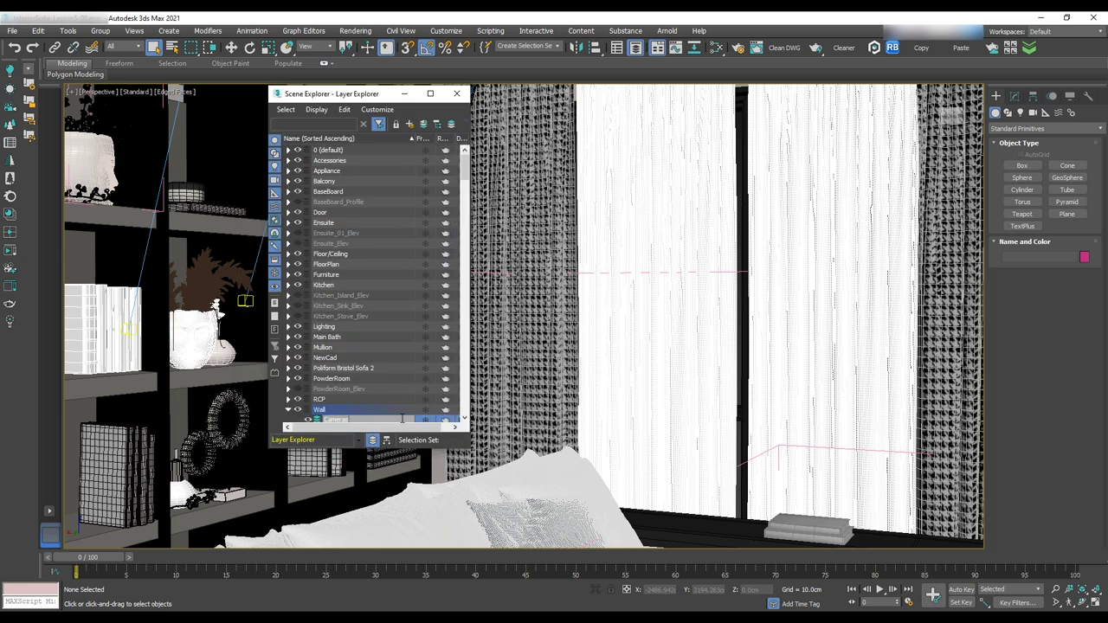
- Finish adding the Cameras layer and collapse the Wall layer's contents in the Layer Explorer
{"action": "scroll", "coordinate": [402, 419], "scroll_direction": "down", "scroll_amount": 5}
{"action": "right_click", "coordinate": [351, 260]}
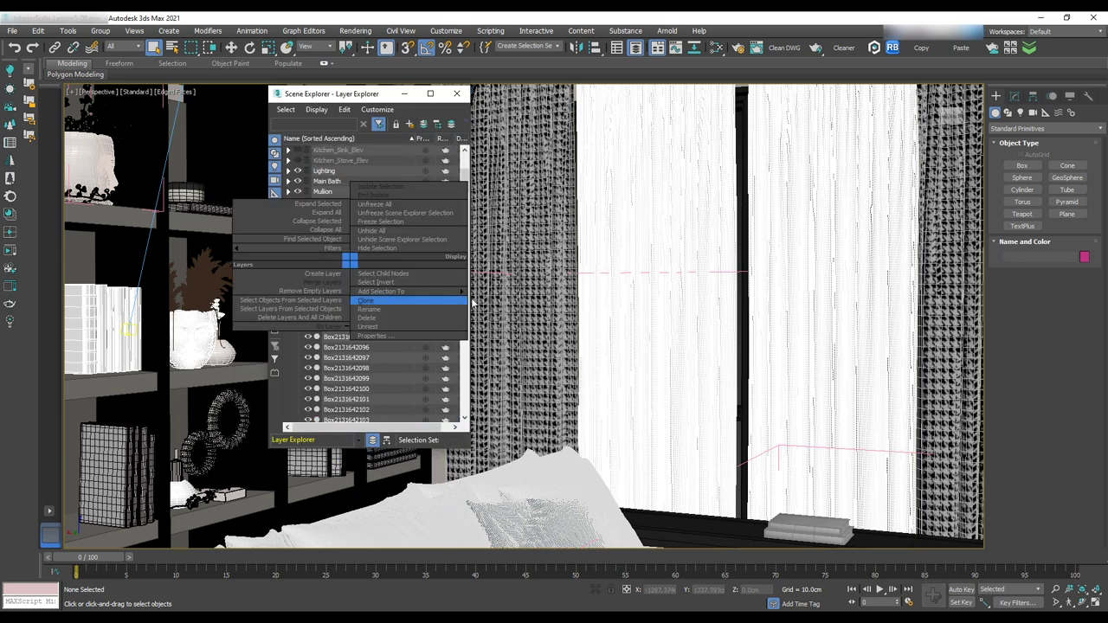
{"action": "left_click", "coordinate": [466, 301]}
{"action": "left_click", "coordinate": [288, 264]}
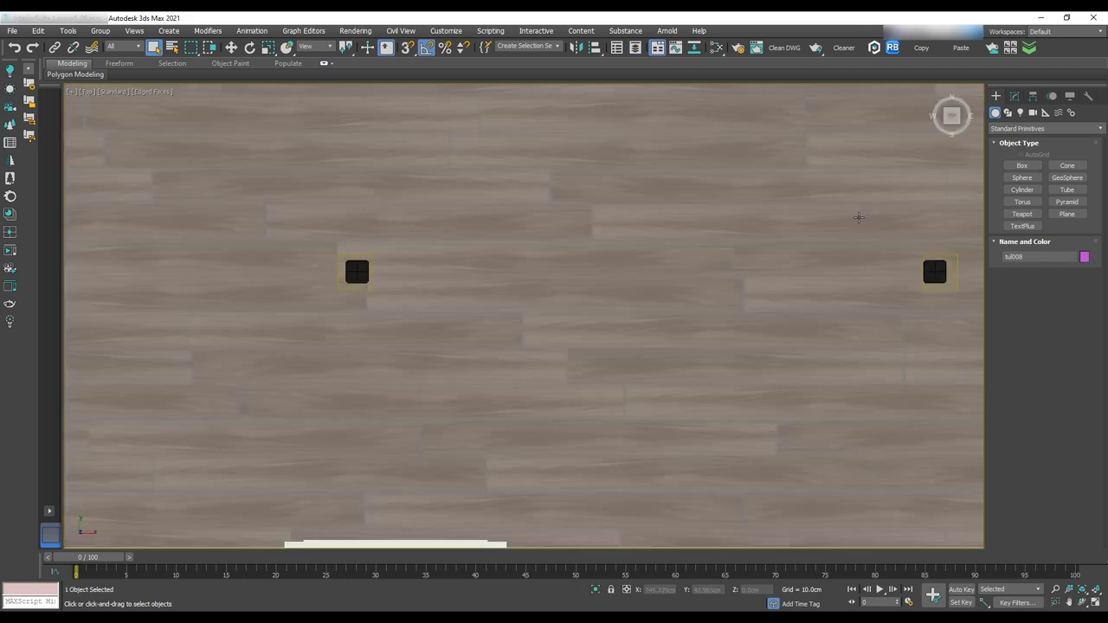
- Place a Corona camera in the top view by the balcony glazing, aimed diagonally across the living room toward the sofa
{"action": "scroll", "coordinate": [858, 217], "scroll_direction": "down", "scroll_amount": 10}
{"action": "middle_click_drag", "start_coordinate": [866, 138], "coordinate": [739, 351]}
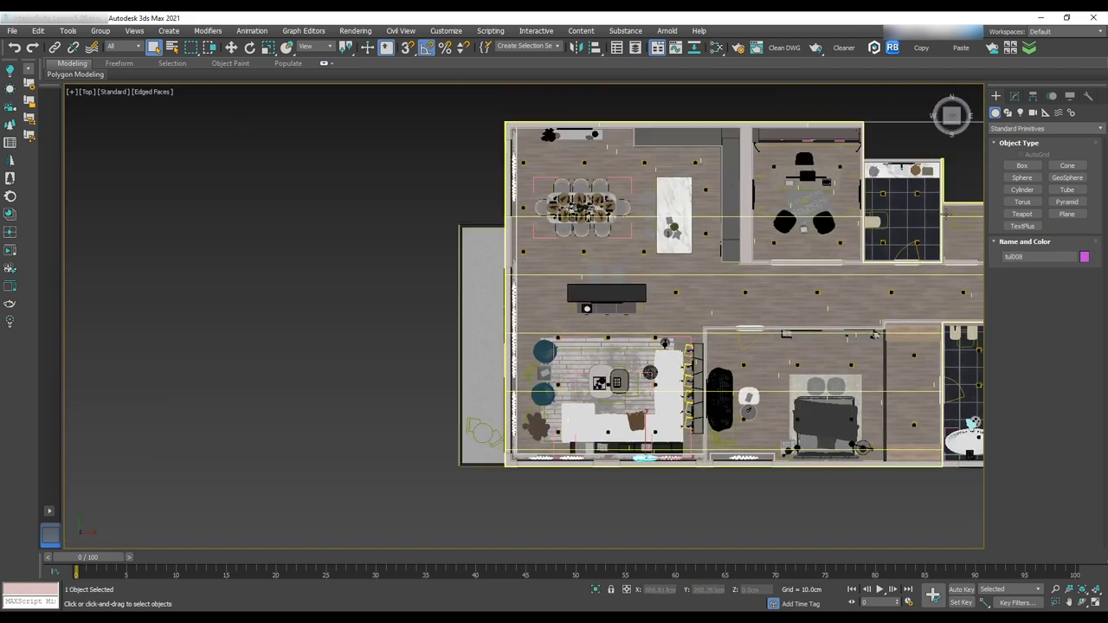
{"action": "middle_click_drag", "start_coordinate": [785, 205], "coordinate": [649, 205]}
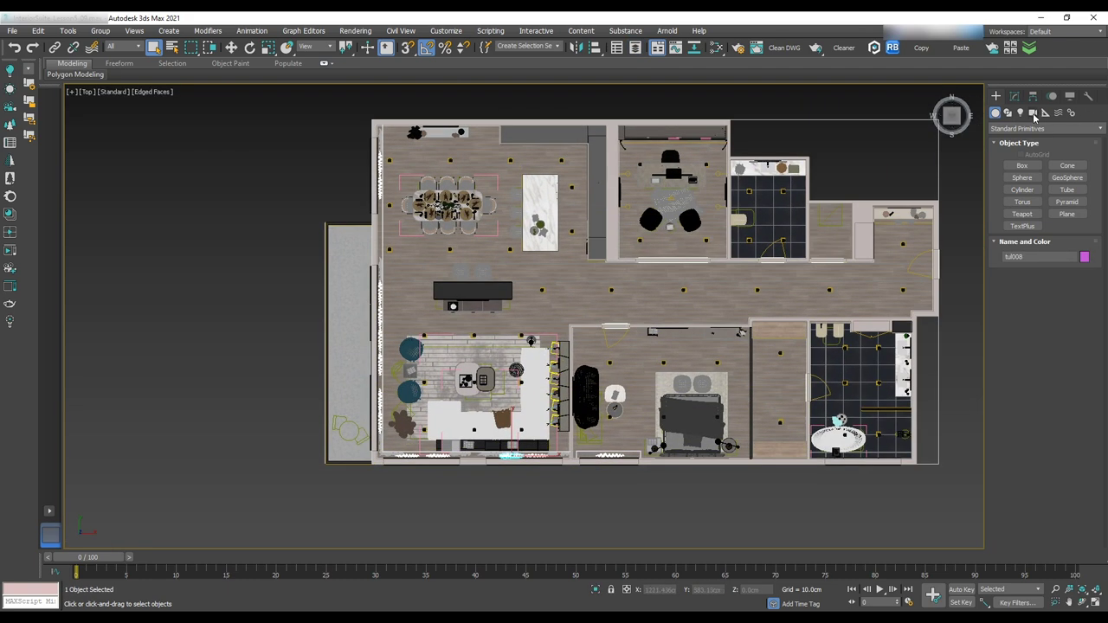
{"action": "left_click", "coordinate": [1033, 114]}
{"action": "middle_click_drag", "start_coordinate": [575, 341], "coordinate": [526, 337]}
{"action": "left_click", "coordinate": [1067, 178]}
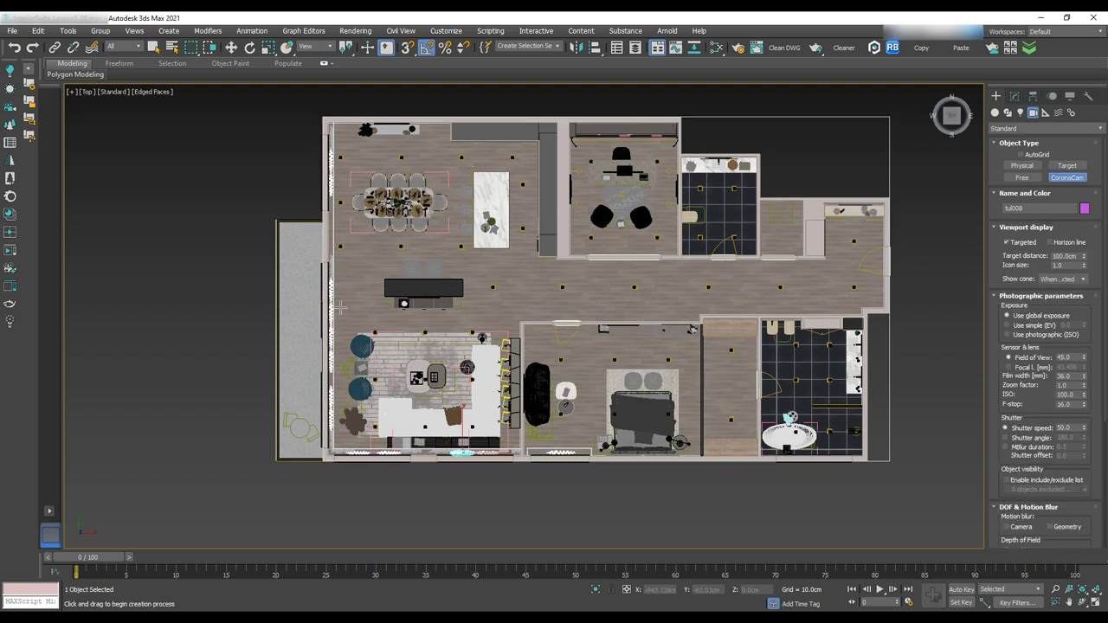
{"action": "left_click_drag", "start_coordinate": [339, 307], "coordinate": [491, 394]}
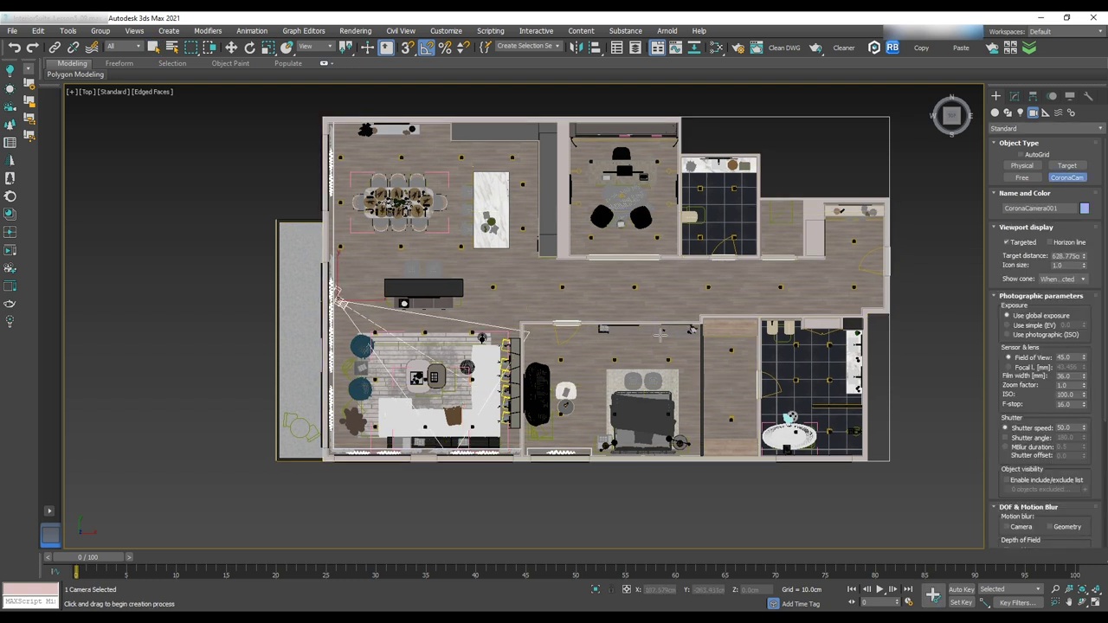
- Make the camera untargeted, give it photographic (ISO) exposure and set its focal length to 20 mm
{"action": "left_click", "coordinate": [1014, 96]}
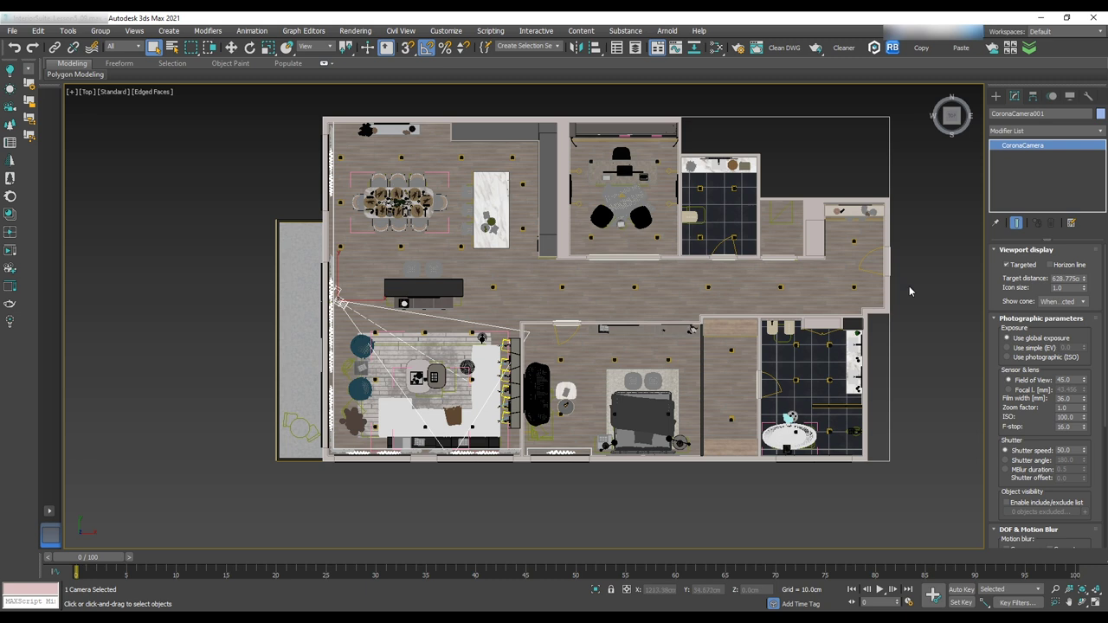
{"action": "left_click", "coordinate": [1006, 265]}
{"action": "left_click", "coordinate": [1011, 390]}
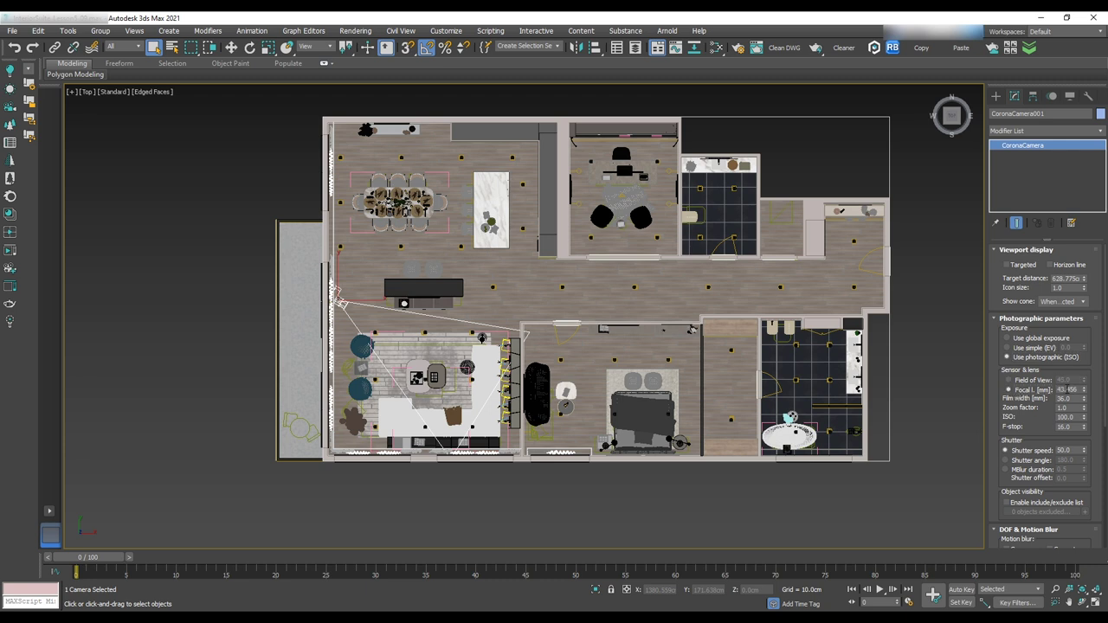
{"action": "double_click", "coordinate": [1066, 390]}
{"action": "key", "text": "Tab"}
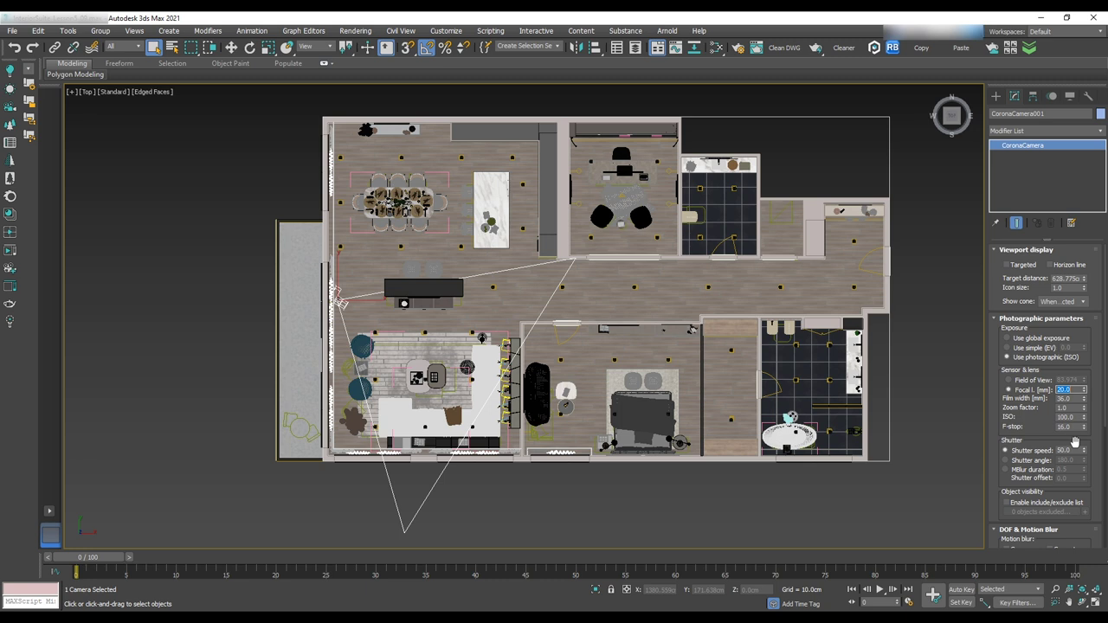
{"action": "left_click_drag", "start_coordinate": [998, 517], "coordinate": [996, 451]}
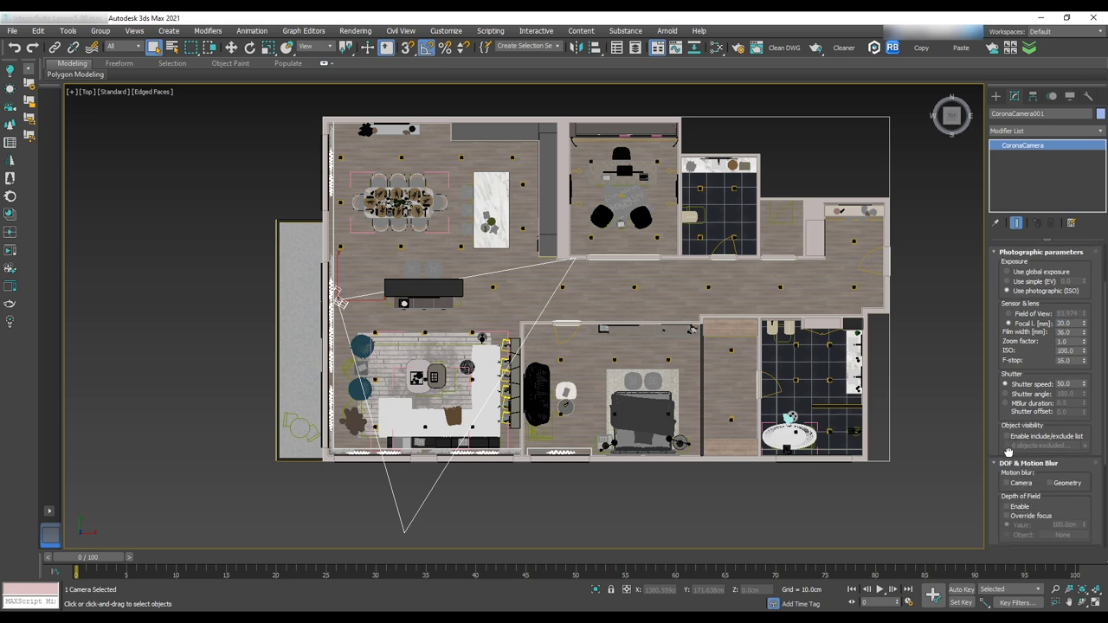
- Raise the Corona camera about 87 cm above the floor in a wireframe front view
{"action": "left_click", "coordinate": [642, 472]}
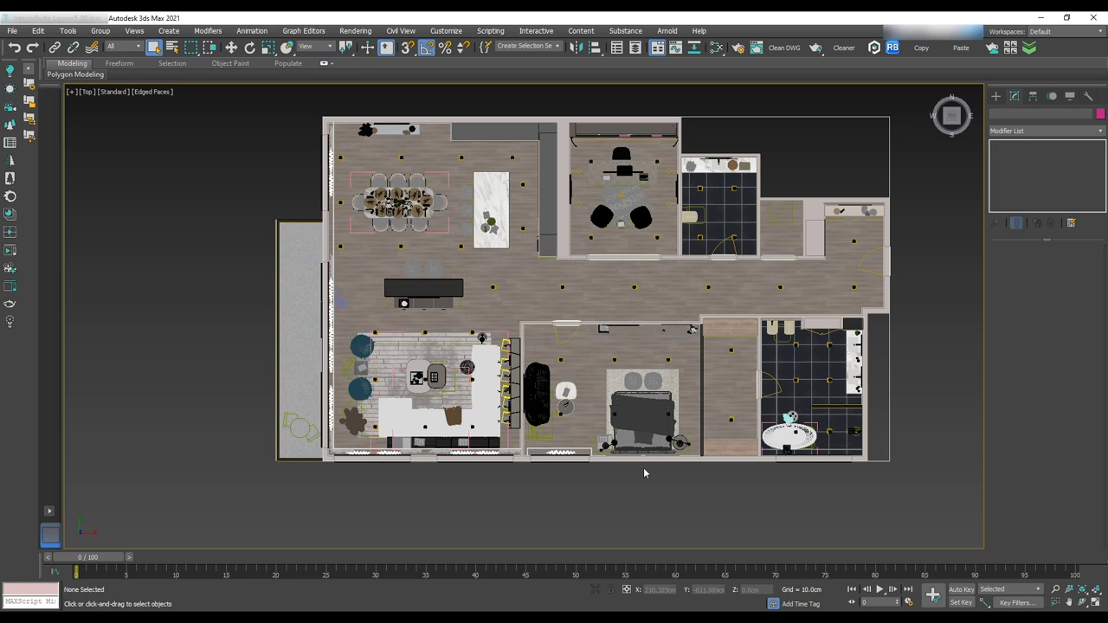
{"action": "key", "text": "f"}
{"action": "key", "text": "z"}
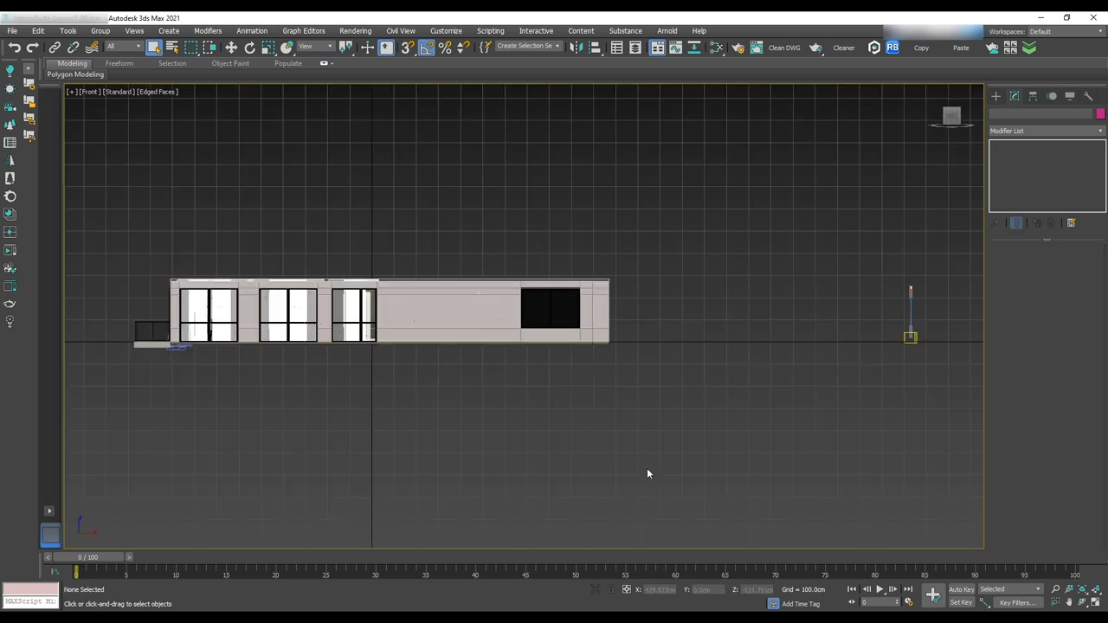
{"action": "key", "text": "g"}
{"action": "middle_click_drag", "start_coordinate": [272, 315], "coordinate": [374, 322]}
{"action": "scroll", "coordinate": [374, 321], "scroll_direction": "up", "scroll_amount": 3}
{"action": "key", "text": "F3"}
{"action": "scroll", "coordinate": [315, 310], "scroll_direction": "up", "scroll_amount": 5}
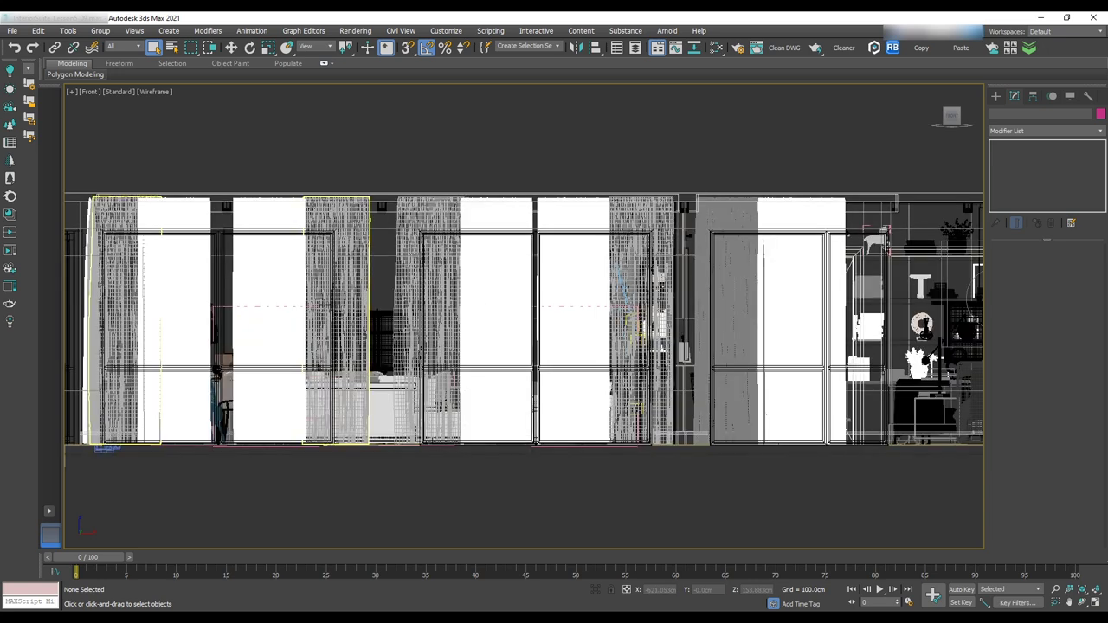
{"action": "scroll", "coordinate": [424, 281], "scroll_direction": "down", "scroll_amount": 5}
{"action": "scroll", "coordinate": [318, 338], "scroll_direction": "up", "scroll_amount": 3}
{"action": "left_click", "coordinate": [320, 333]}
{"action": "key", "text": "shift+c"}
{"action": "left_click", "coordinate": [319, 331]}
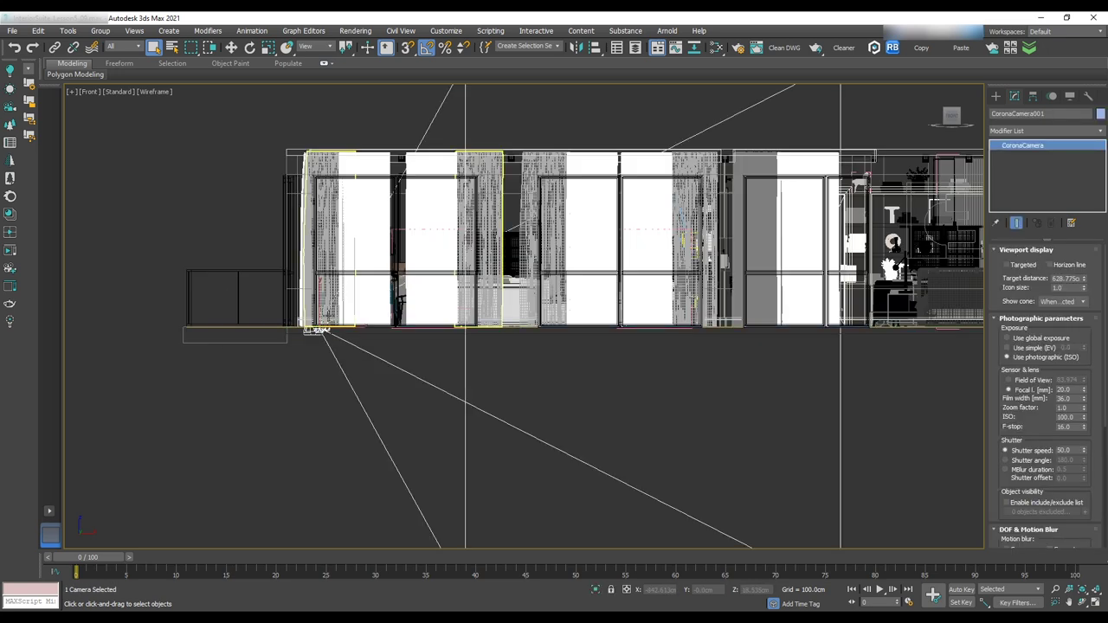
{"action": "middle_click_drag", "start_coordinate": [318, 331], "coordinate": [331, 365]}
{"action": "key", "text": "w"}
{"action": "left_click_drag", "start_coordinate": [332, 341], "coordinate": [332, 283]}
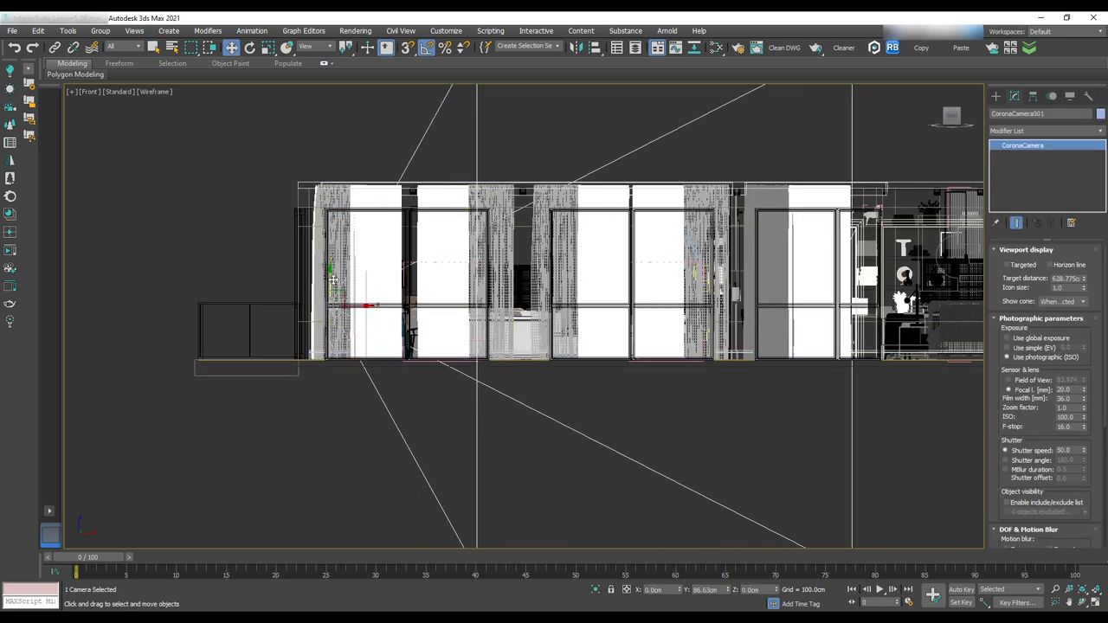
- Look through CoronaCamera001 in shaded display and shift its framing to take in more of the seating area
{"action": "scroll", "coordinate": [424, 338], "scroll_direction": "down", "scroll_amount": 3}
{"action": "scroll", "coordinate": [397, 342], "scroll_direction": "down", "scroll_amount": 4}
{"action": "middle_click_drag", "start_coordinate": [378, 316], "coordinate": [468, 326], "text": "alt"}
{"action": "scroll", "coordinate": [431, 346], "scroll_direction": "up", "scroll_amount": 4}
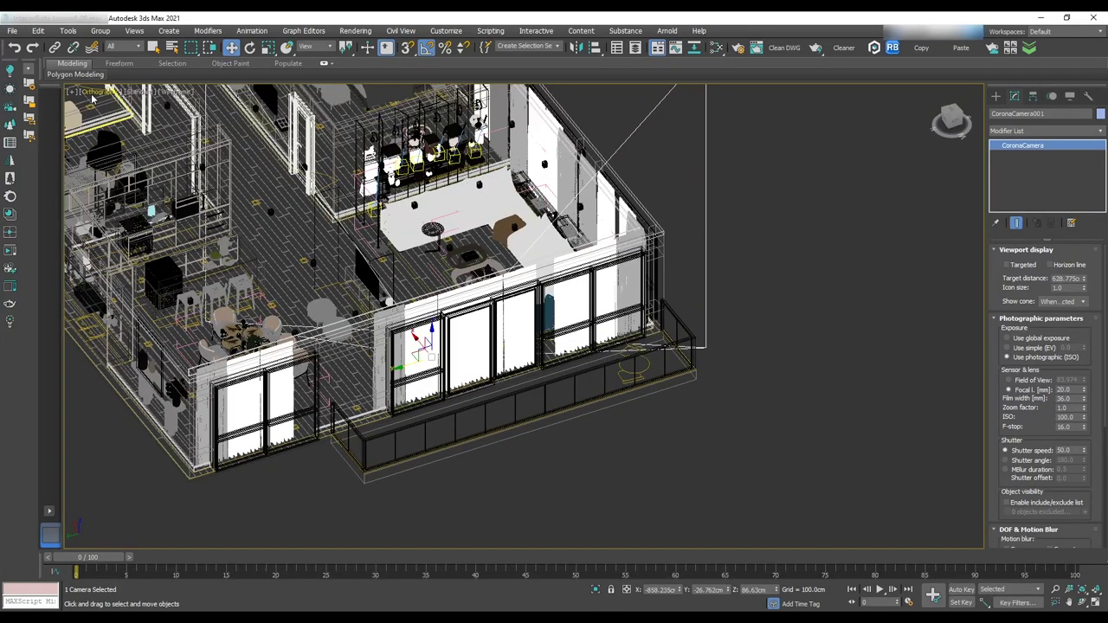
{"action": "left_click", "coordinate": [97, 90]}
{"action": "mouse_move", "coordinate": [162, 103]}
{"action": "left_click", "coordinate": [330, 104]}
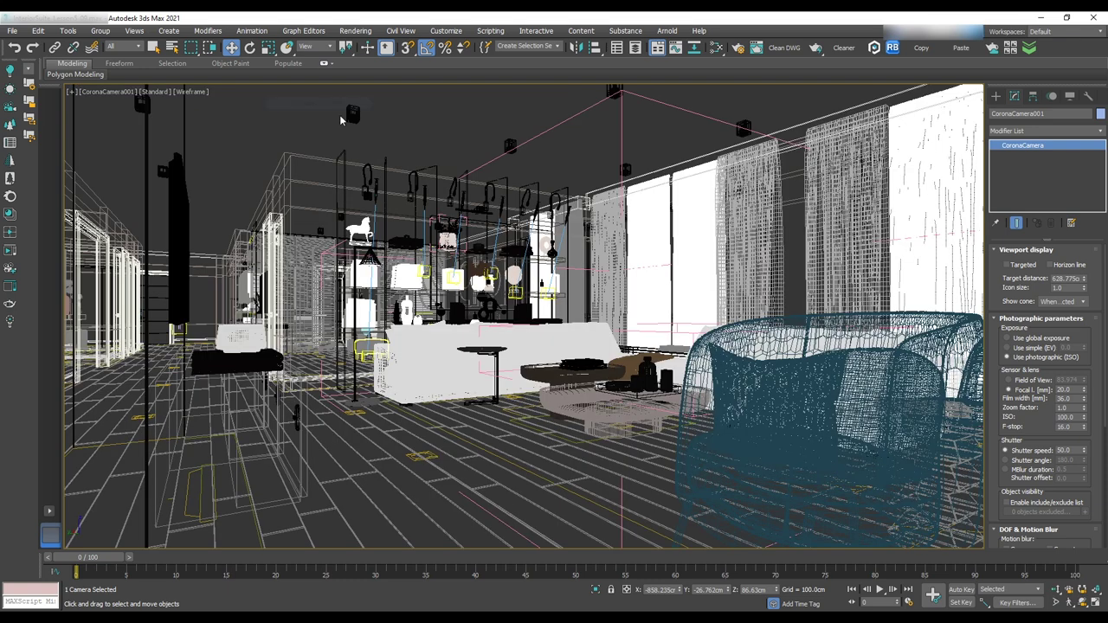
{"action": "key", "text": "F3"}
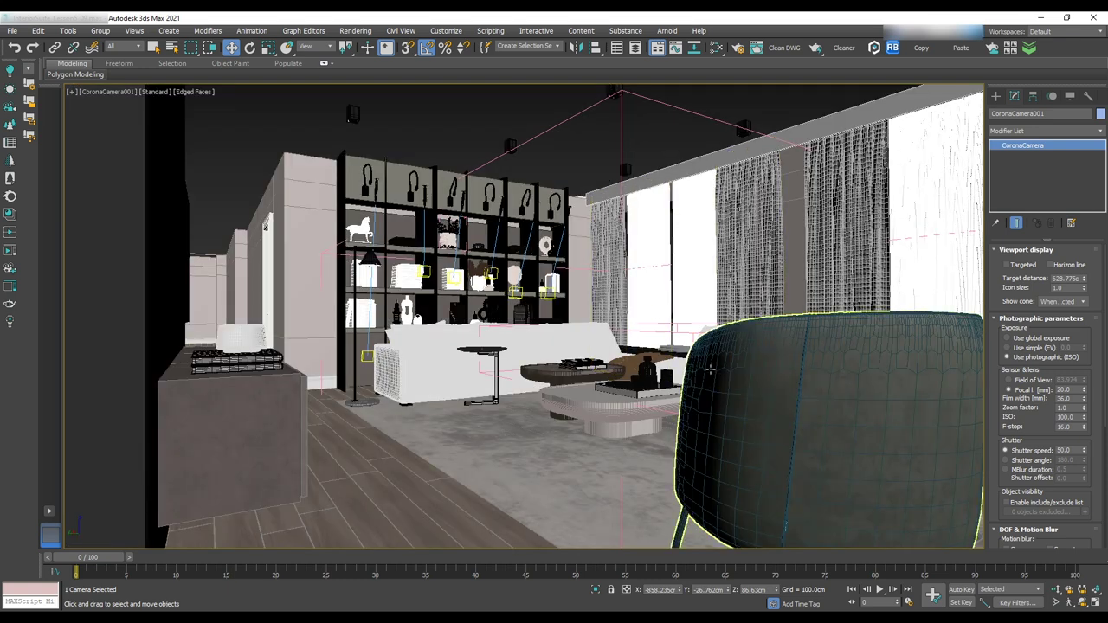
{"action": "middle_click_drag", "start_coordinate": [714, 398], "coordinate": [668, 358]}
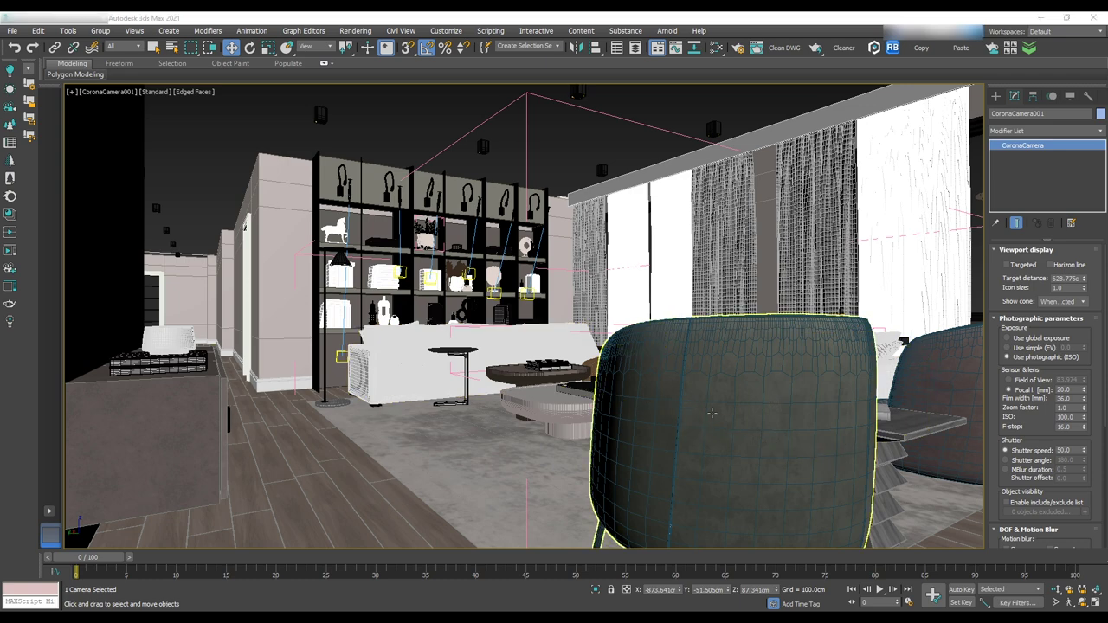
- Hide the armchair that blocks the camera's view and dolly the camera back behind the curtain
{"action": "left_click", "coordinate": [715, 405]}
{"action": "right_click", "coordinate": [717, 407]}
{"action": "left_click", "coordinate": [736, 371]}
{"action": "left_click", "coordinate": [821, 514]}
{"action": "scroll", "coordinate": [821, 514], "scroll_direction": "down", "scroll_amount": 3}
{"action": "scroll", "coordinate": [820, 512], "scroll_direction": "up", "scroll_amount": 1}
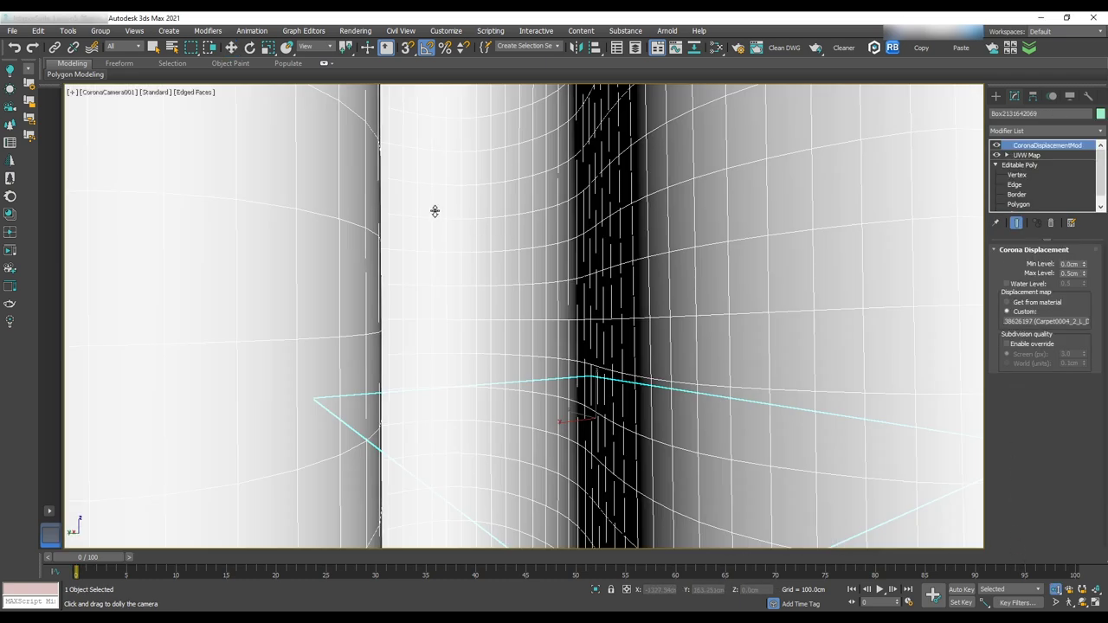
- Select the camera, enable camera clipping with a near distance of 35.64 cm and adjust the living room framing
{"action": "left_click", "coordinate": [105, 92]}
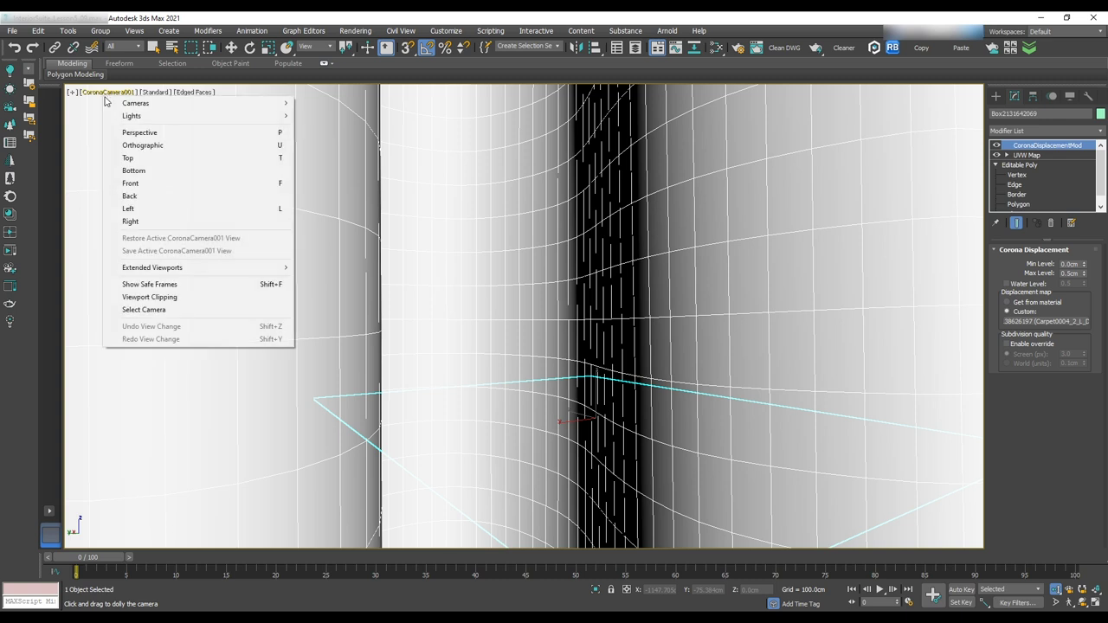
{"action": "left_click", "coordinate": [152, 309]}
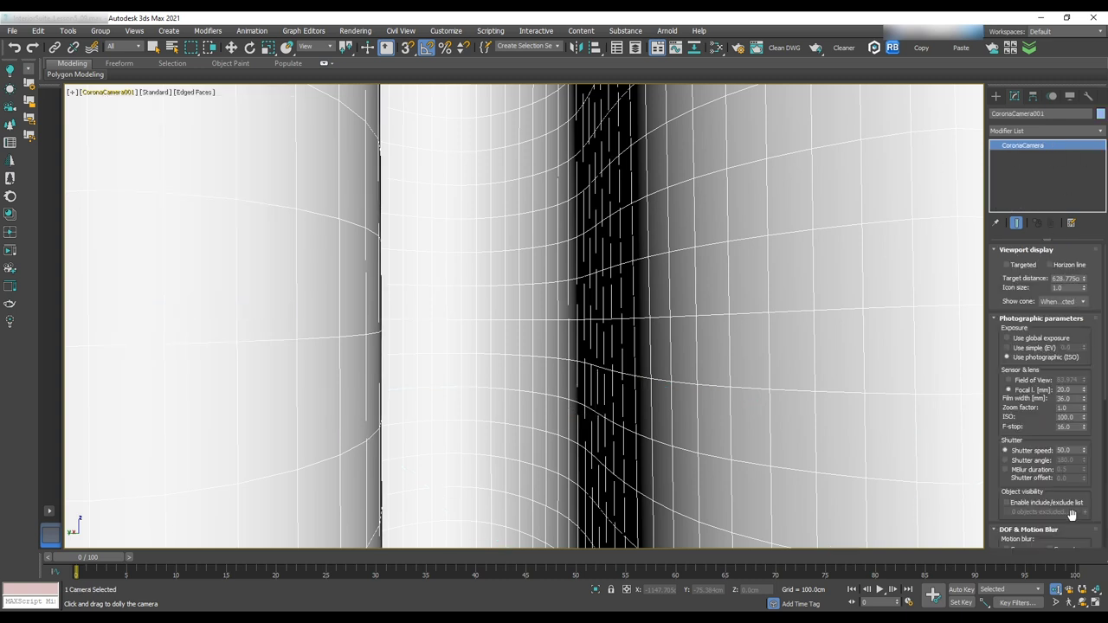
{"action": "scroll", "coordinate": [1058, 524], "scroll_direction": "down", "scroll_amount": 5}
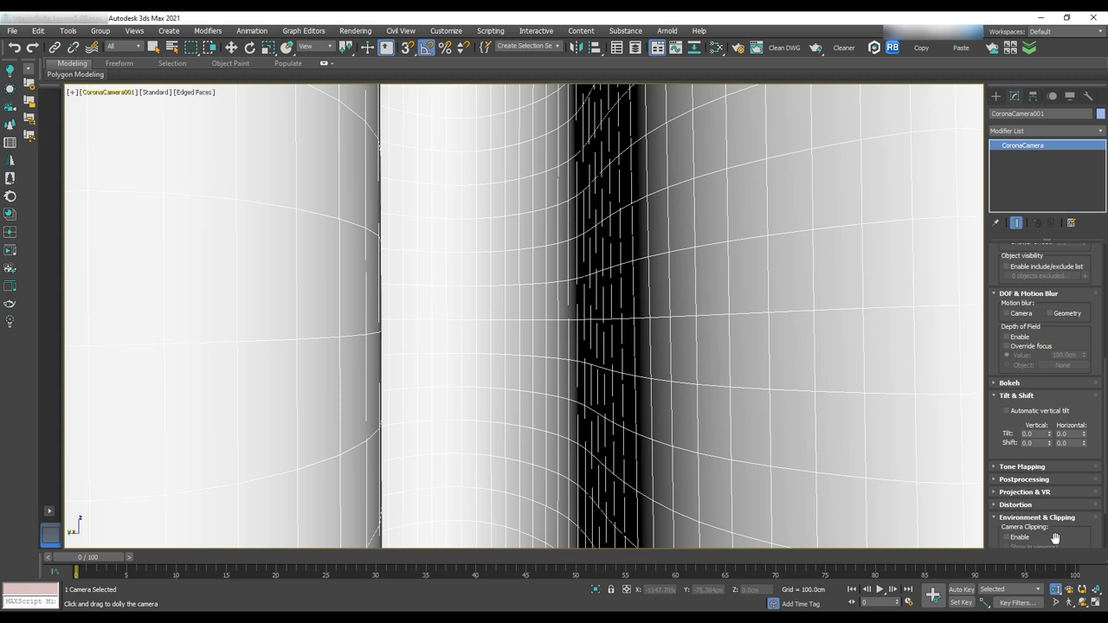
{"action": "scroll", "coordinate": [1052, 529], "scroll_direction": "down", "scroll_amount": 3}
{"action": "left_click", "coordinate": [1010, 466]}
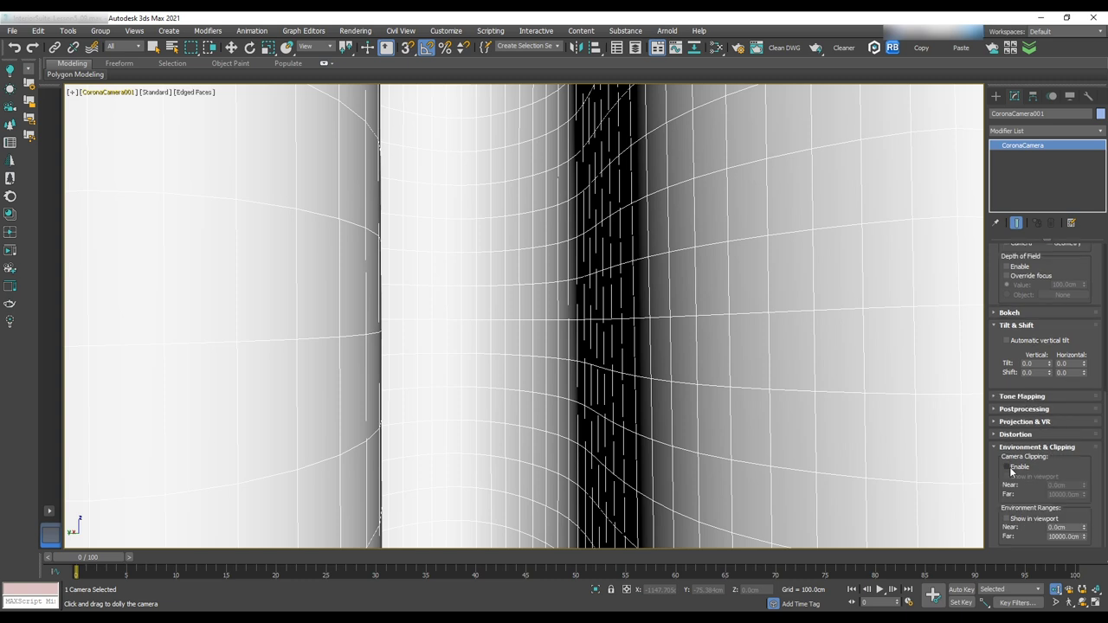
{"action": "left_click_drag", "start_coordinate": [1084, 487], "coordinate": [1080, 416]}
{"action": "left_click_drag", "start_coordinate": [1087, 487], "coordinate": [1053, 158]}
{"action": "mouse_move", "coordinate": [807, 411]}
{"action": "middle_mouse_down"}
{"action": "mouse_move", "coordinate": [820, 400]}
{"action": "mouse_move", "coordinate": [816, 422]}
{"action": "middle_mouse_up"}
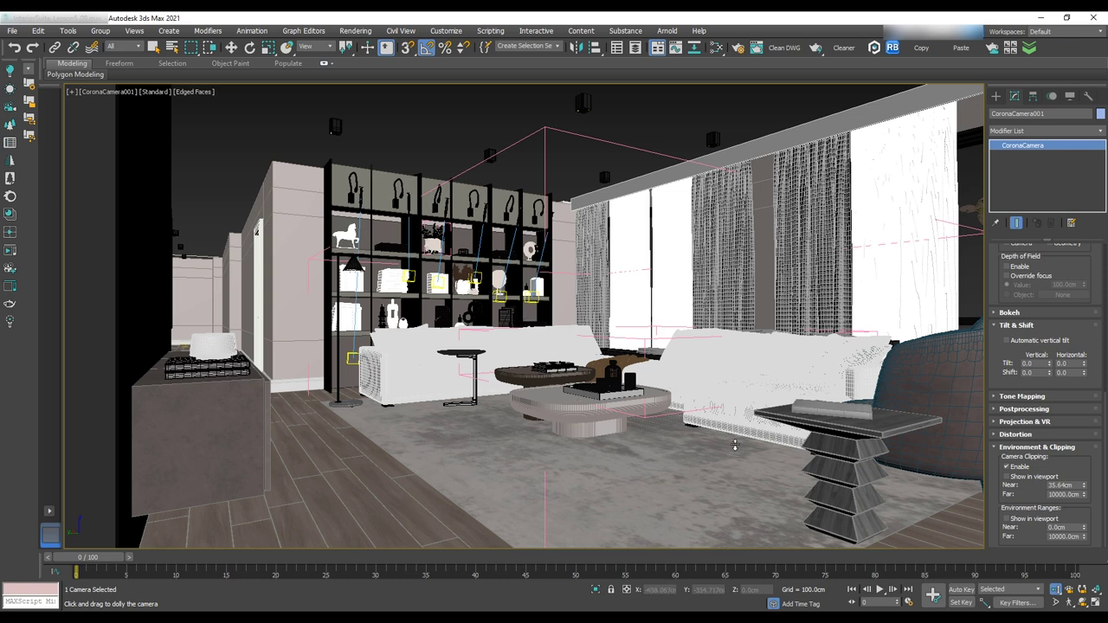
- Open the common render setup parameters and show safe frames in the camera view
{"action": "left_click", "coordinate": [737, 47]}
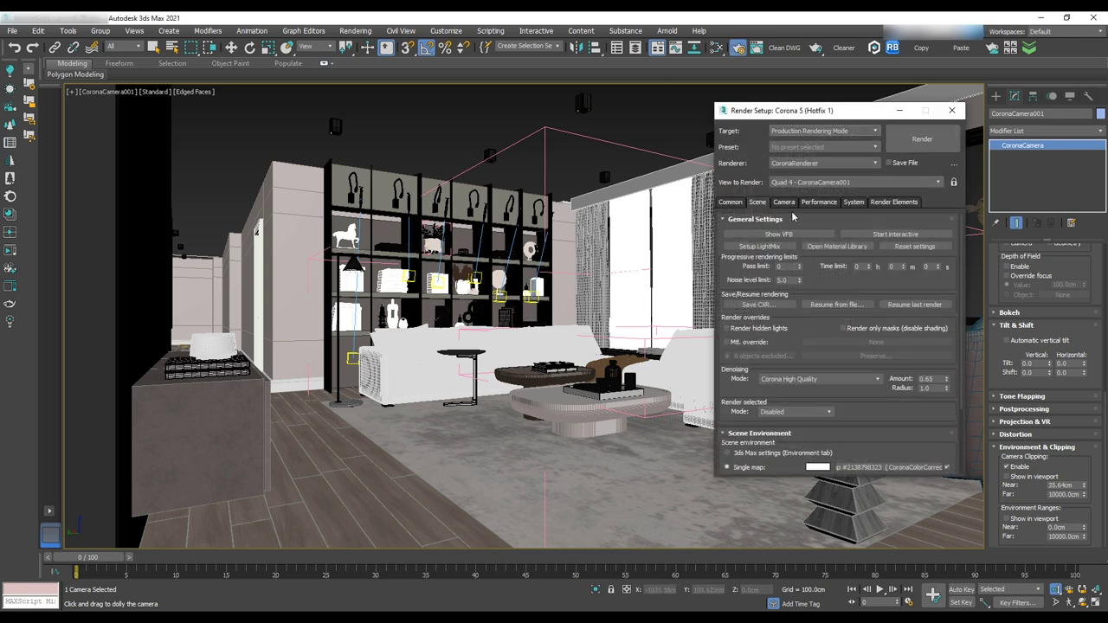
{"action": "left_click", "coordinate": [731, 203]}
{"action": "left_click", "coordinate": [815, 354]}
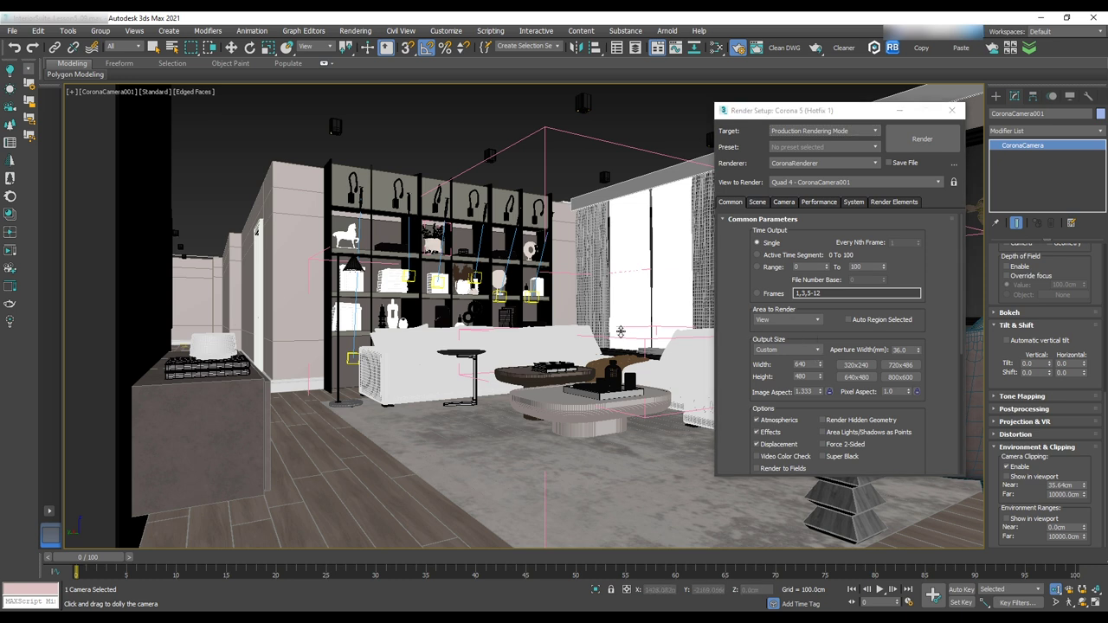
{"action": "key", "text": "shift+f"}
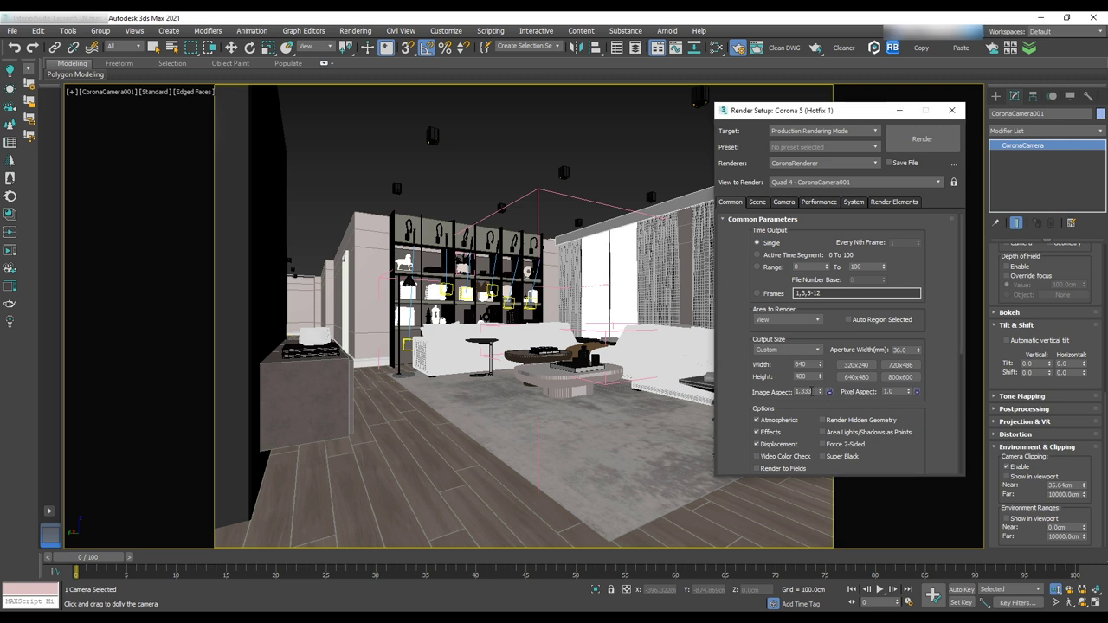
- Set the render output's image aspect to 1.7, lock it and set the width to 2500 pixels
{"action": "double_click", "coordinate": [805, 391]}
{"action": "type", "text": "1.7"}
{"action": "key", "text": "Return"}
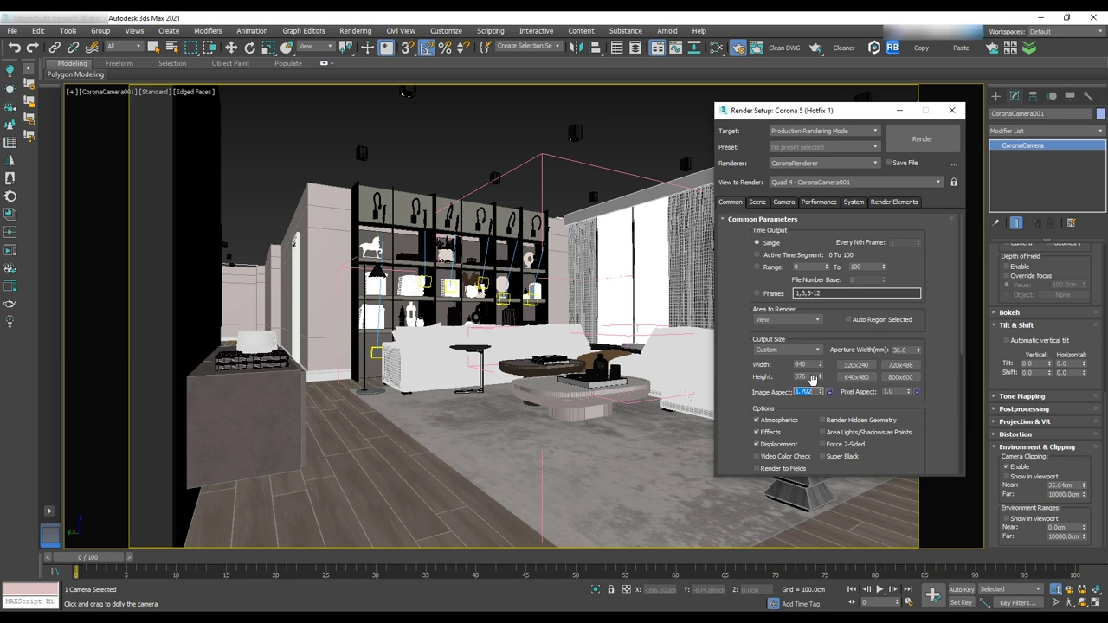
{"action": "double_click", "coordinate": [808, 363]}
{"action": "type", "text": "540"}
{"action": "key", "text": "Return"}
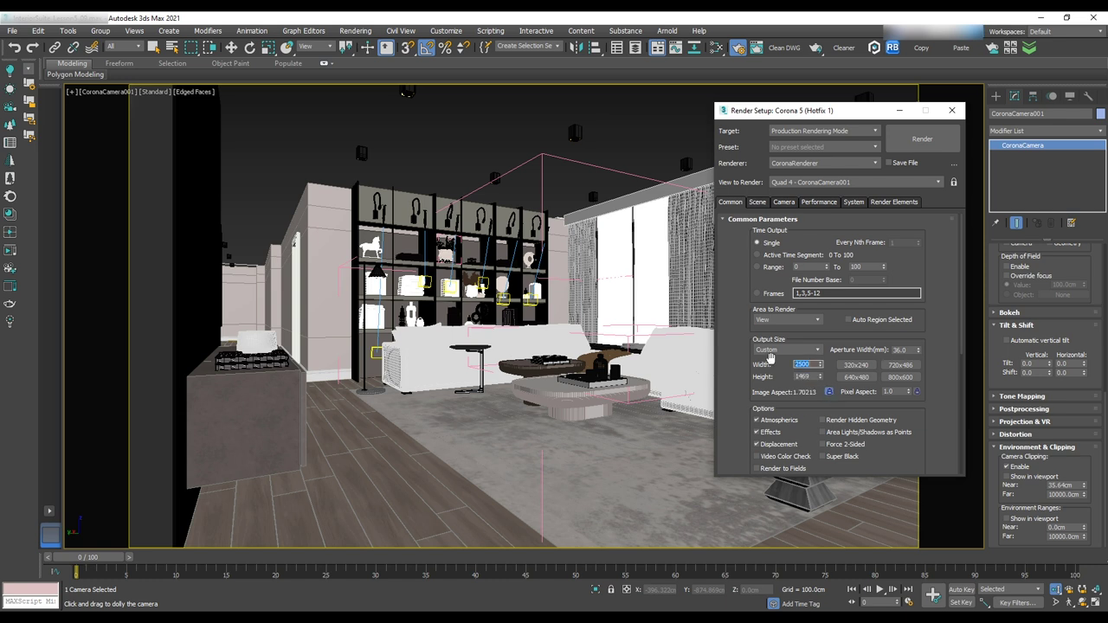
{"action": "left_click", "coordinate": [783, 383]}
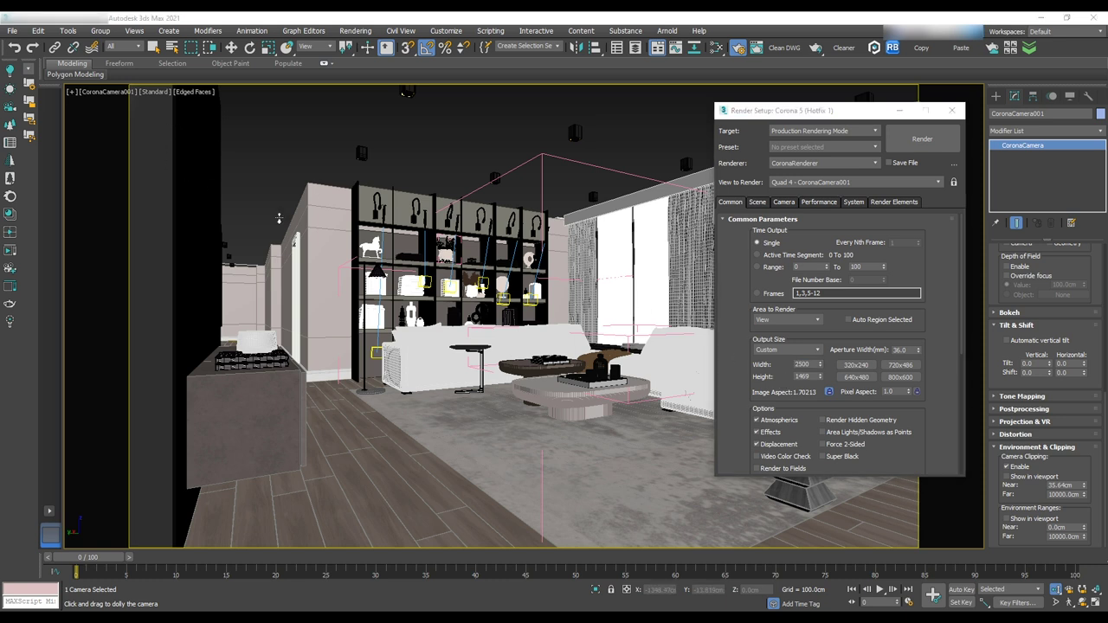
- Enable the 12-Field Grid for the viewport's safe frames and apply the configuration
{"action": "left_click", "coordinate": [71, 93]}
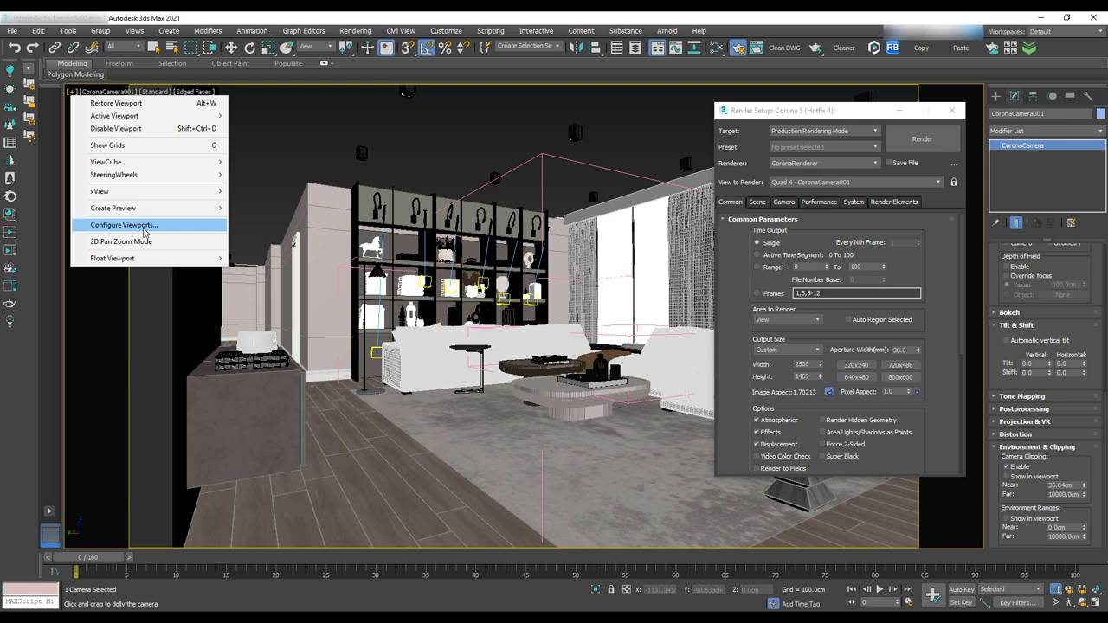
{"action": "left_click", "coordinate": [144, 227]}
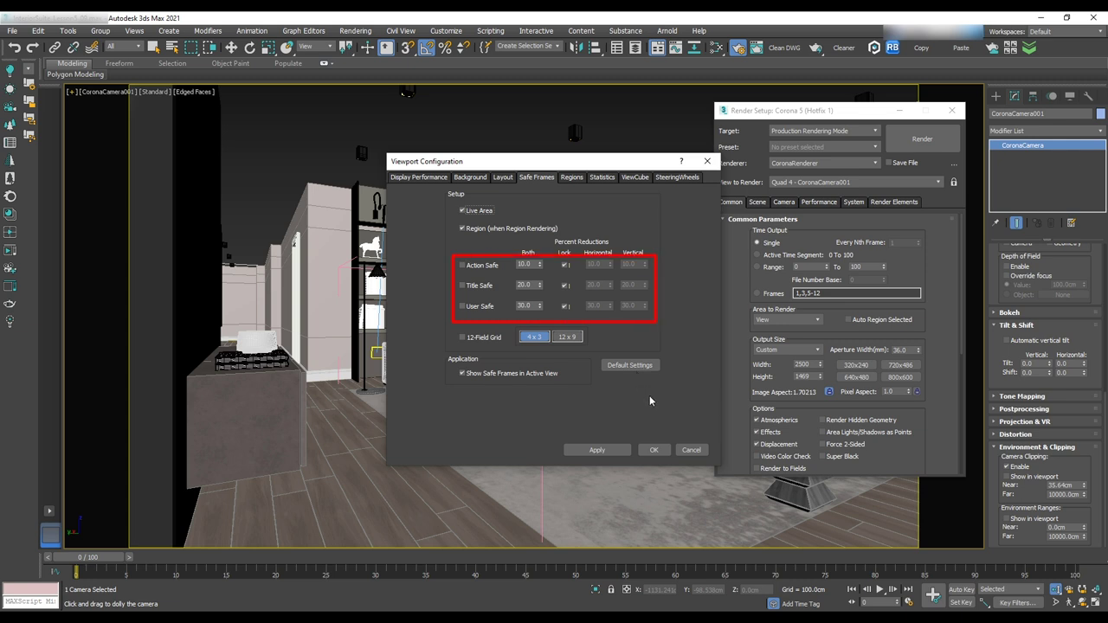
{"action": "left_click", "coordinate": [463, 337]}
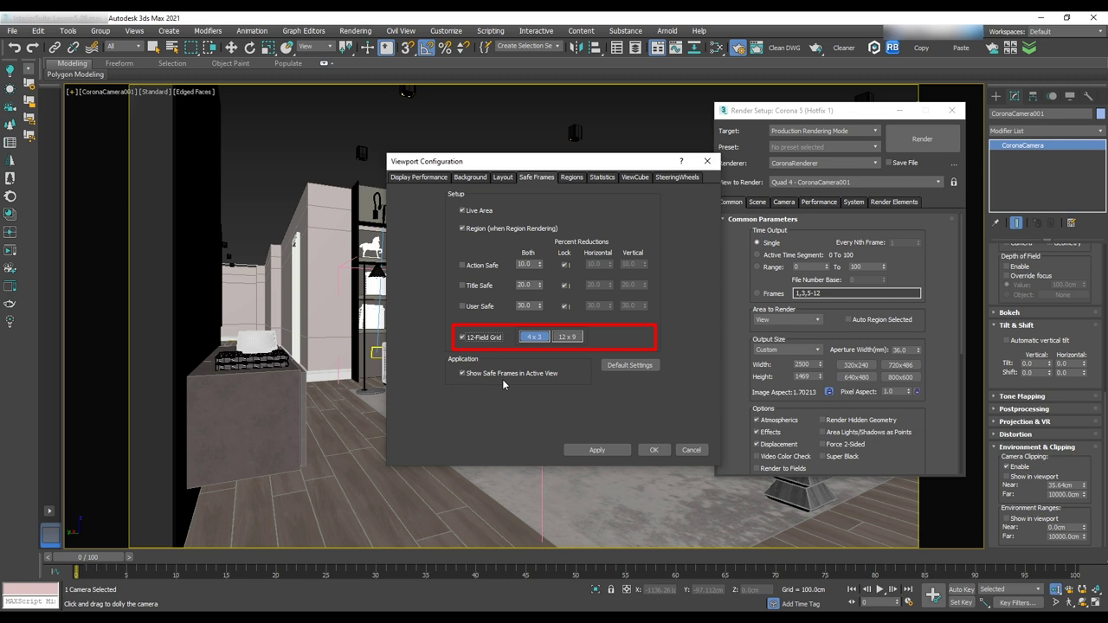
{"action": "left_click", "coordinate": [596, 449]}
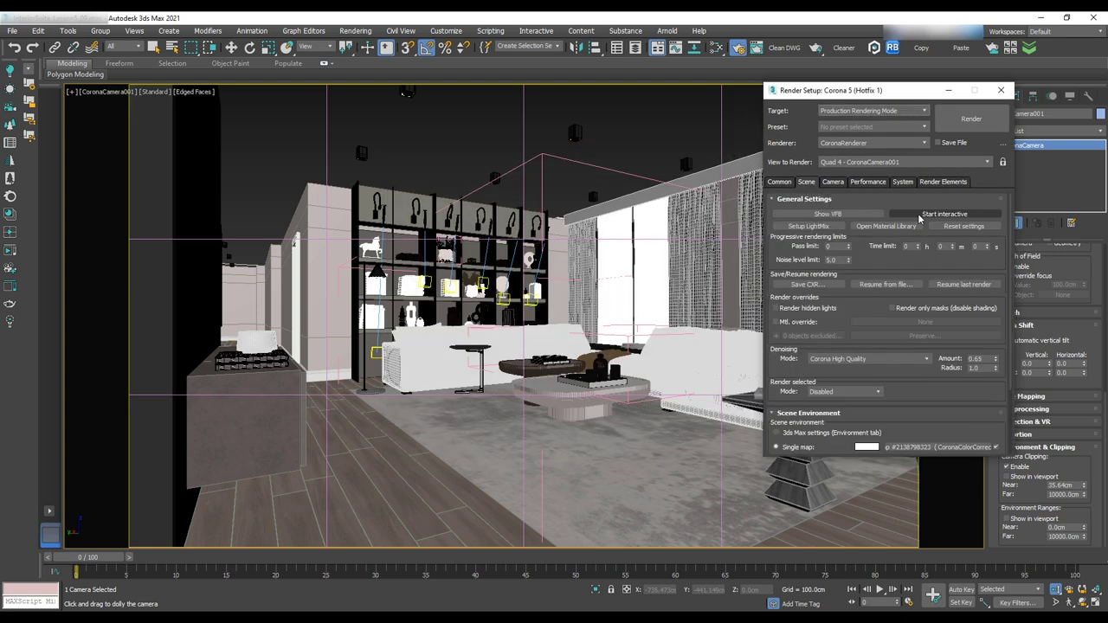
- Start interactive rendering of the living room camera and reposition and enlarge the frame buffer
{"action": "left_click", "coordinate": [919, 217]}
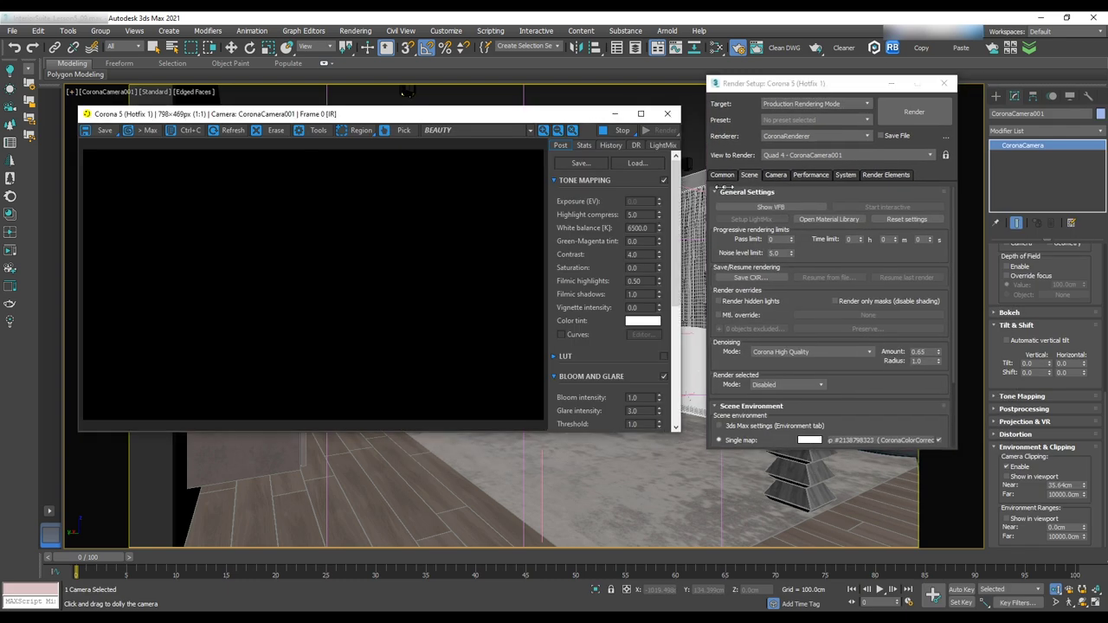
{"action": "left_click_drag", "start_coordinate": [632, 102], "coordinate": [639, 31]}
{"action": "left_click_drag", "start_coordinate": [708, 431], "coordinate": [834, 525]}
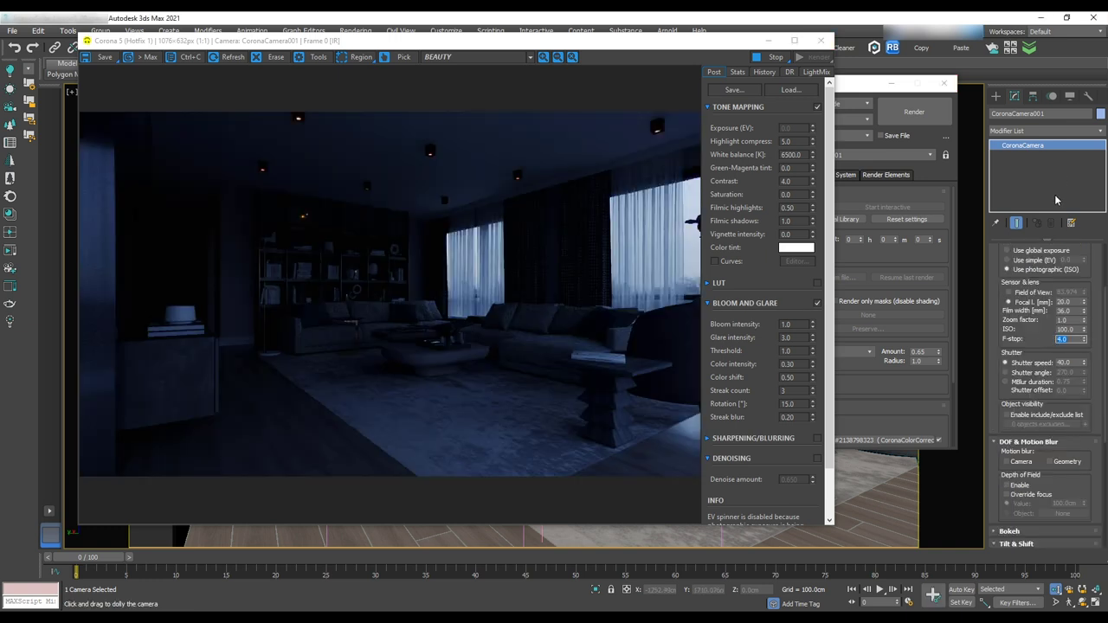
- Set the living room camera's shutter speed to 20 and its F-stop to 5
{"action": "left_click", "coordinate": [974, 350]}
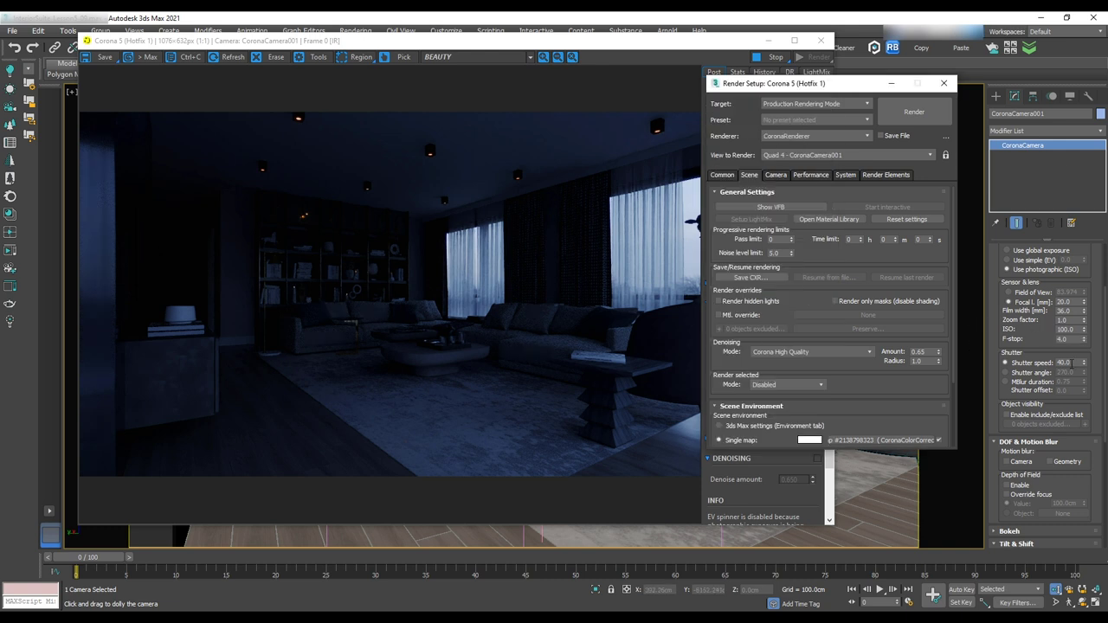
{"action": "left_click_drag", "start_coordinate": [1072, 362], "coordinate": [1045, 366]}
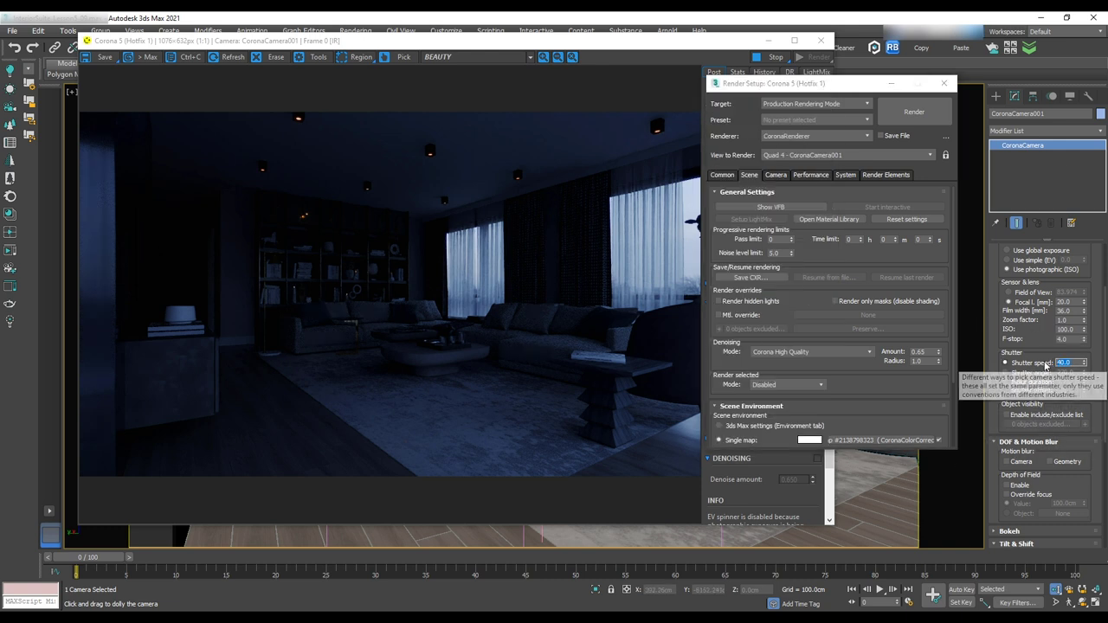
{"action": "type", "text": "20"}
{"action": "key", "text": "Return"}
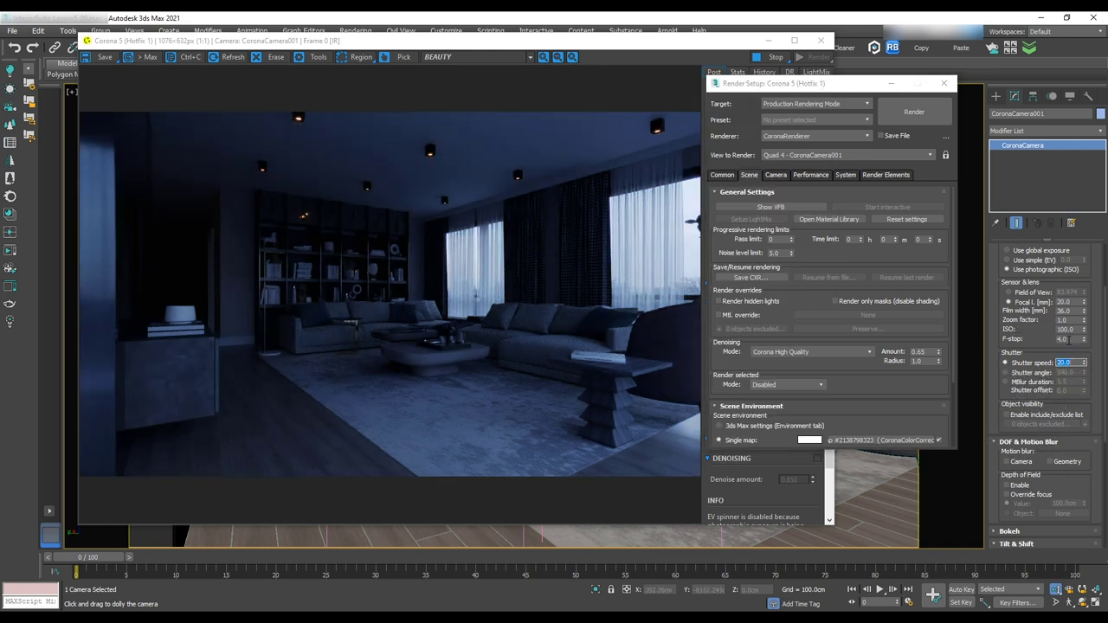
{"action": "key", "text": "shift+Tab"}
{"action": "type", "text": "5"}
{"action": "key", "text": "Return"}
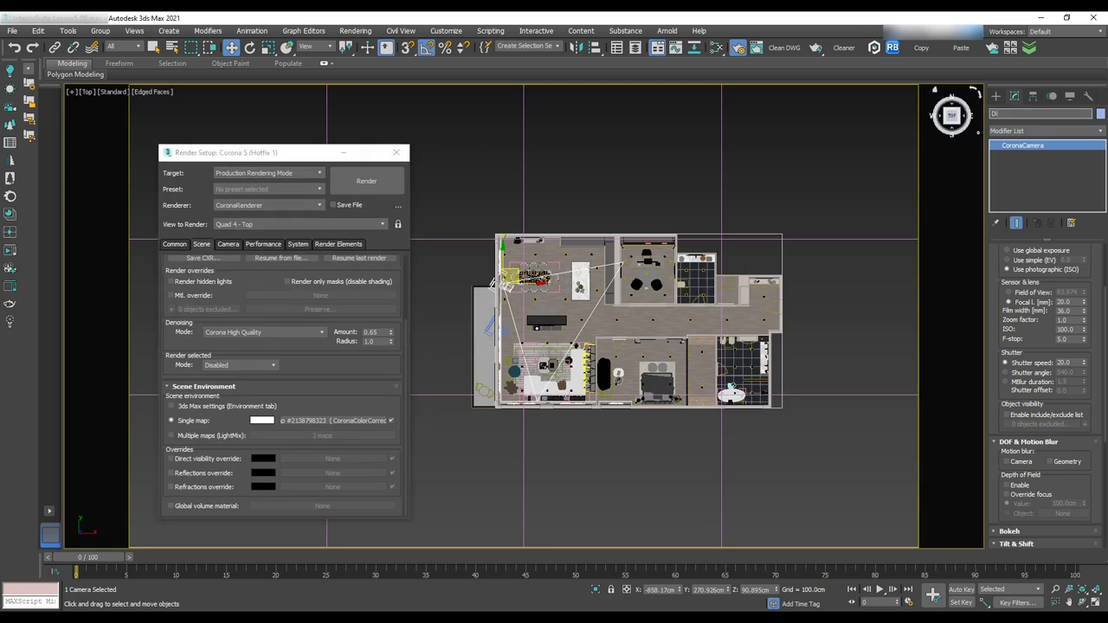
- Close the render setup, reposition the DiningArea camera in the plan and look through it
{"action": "left_click", "coordinate": [398, 153]}
{"action": "key", "text": "e"}
{"action": "left_click_drag", "start_coordinate": [529, 249], "coordinate": [501, 267]}
{"action": "key", "text": "w"}
{"action": "left_click", "coordinate": [92, 92]}
{"action": "mouse_move", "coordinate": [126, 103]}
{"action": "left_click", "coordinate": [304, 110]}
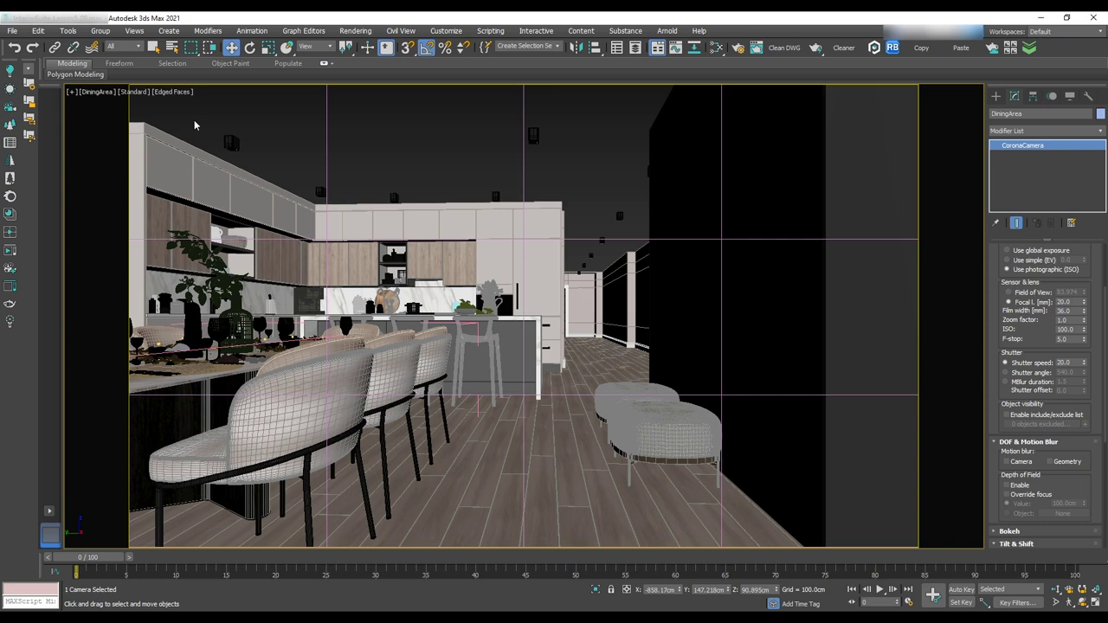
- Rotate and dolly the DiningArea camera to frame the dining table, wall art and kitchen
{"action": "left_click", "coordinate": [699, 227]}
{"action": "left_click", "coordinate": [94, 92]}
{"action": "left_click", "coordinate": [131, 302]}
{"action": "key", "text": "e"}
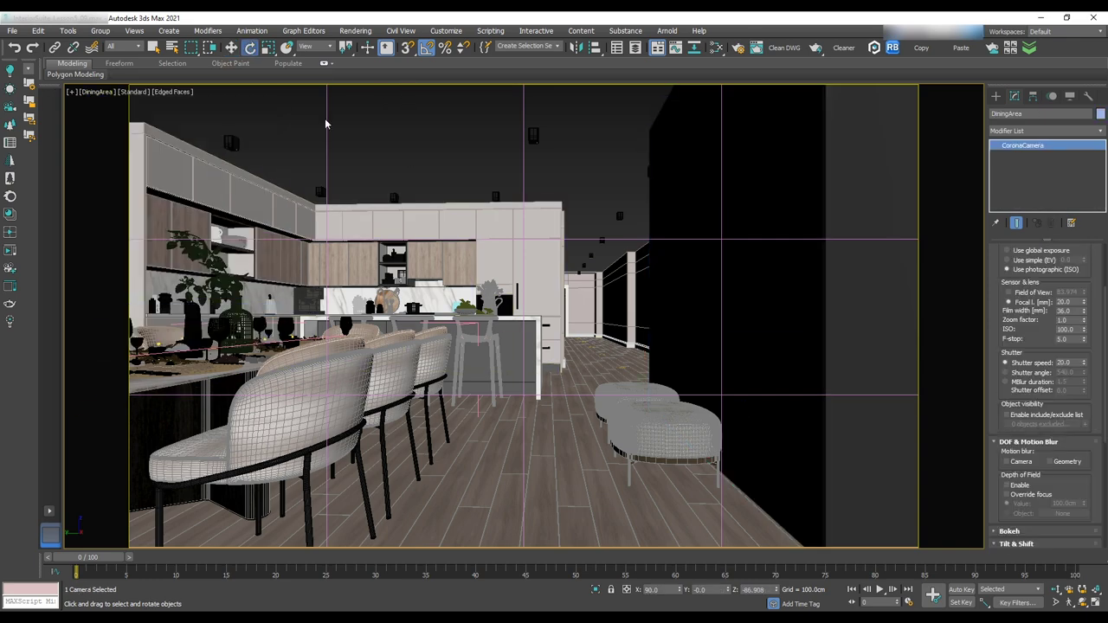
{"action": "left_click_drag", "start_coordinate": [777, 591], "coordinate": [776, 553]}
{"action": "key", "text": "alt+z"}
{"action": "left_click_drag", "start_coordinate": [724, 517], "coordinate": [707, 353]}
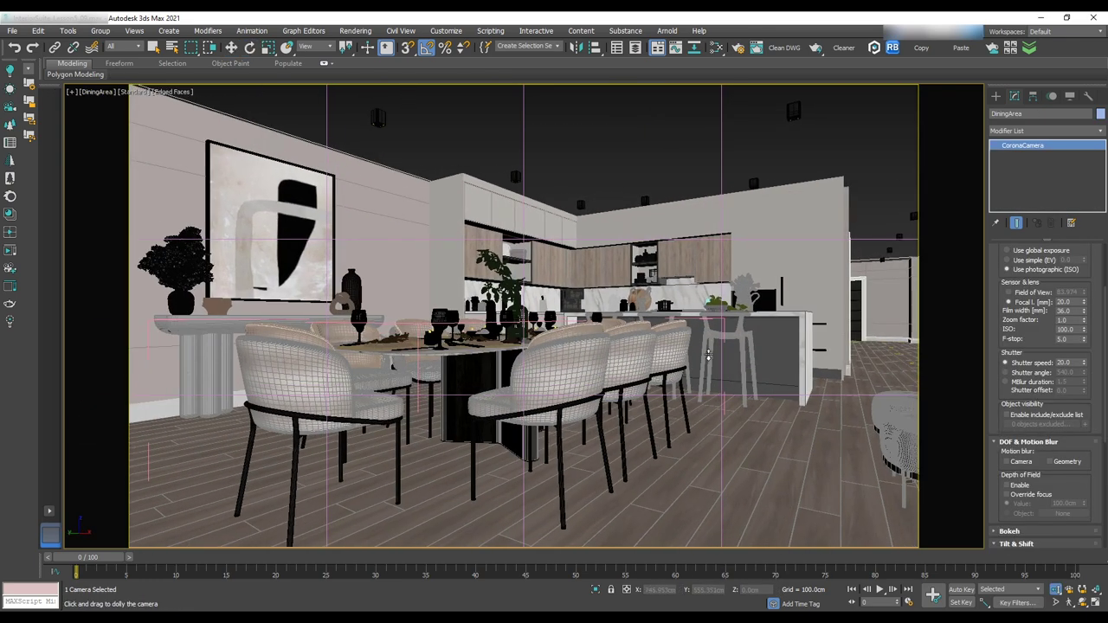
- Start interactive rendering of the DiningArea camera and move the frame buffer clear of the camera settings
{"action": "left_click", "coordinate": [738, 47]}
{"action": "left_click", "coordinate": [334, 274]}
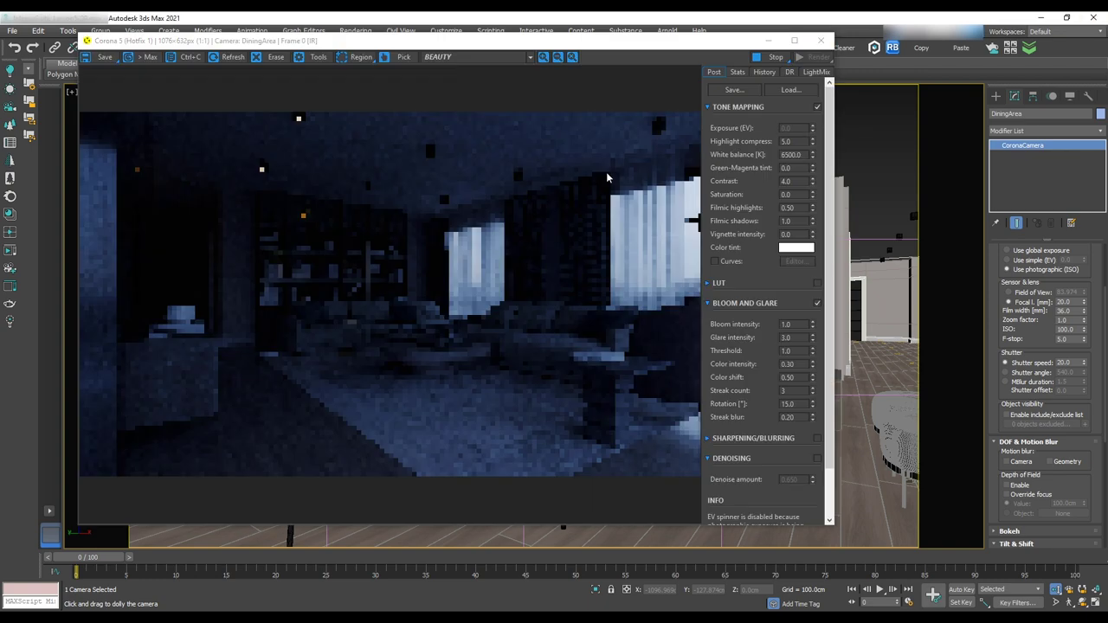
{"action": "left_click_drag", "start_coordinate": [554, 41], "coordinate": [595, 62]}
- Try an F-stop of 4 on the DiningArea camera and set it back to 5
{"action": "double_click", "coordinate": [1066, 339]}
{"action": "type", "text": "3"}
{"action": "key", "text": "Return"}
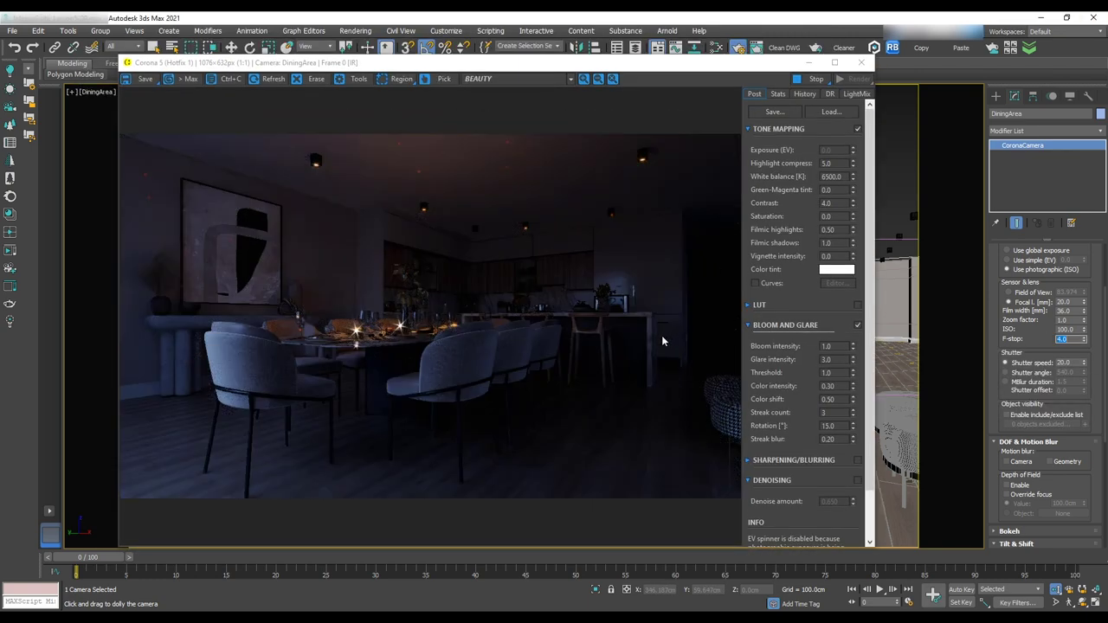
{"action": "double_click", "coordinate": [1064, 339]}
{"action": "type", "text": "5"}
{"action": "key", "text": "Return"}
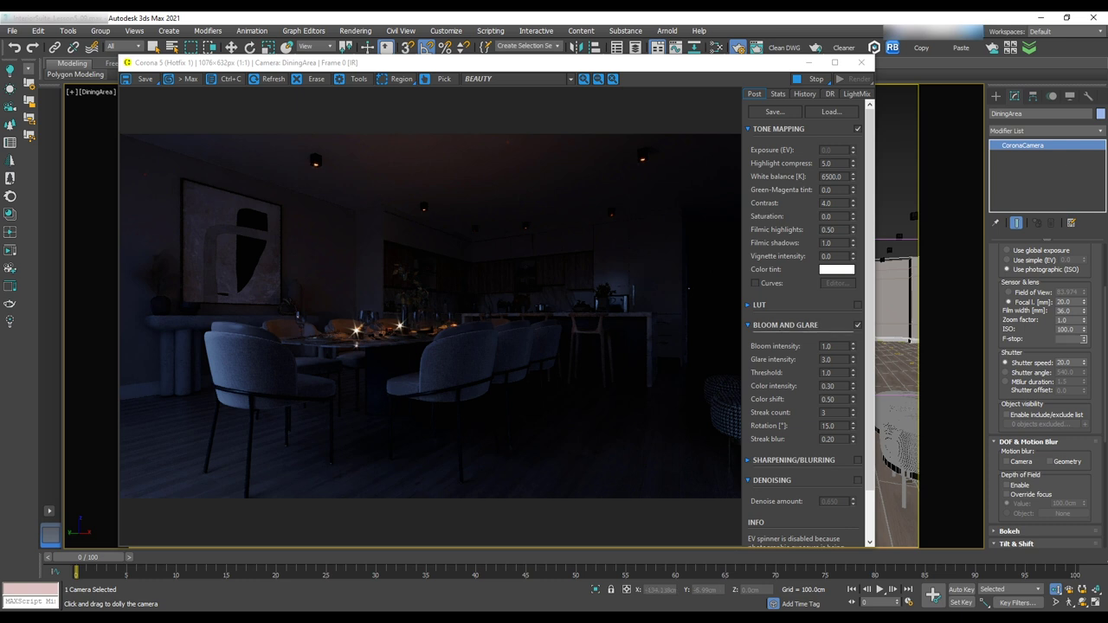
- Copy the DiningArea camera toward the office in the top view
{"action": "left_click", "coordinate": [574, 363]}
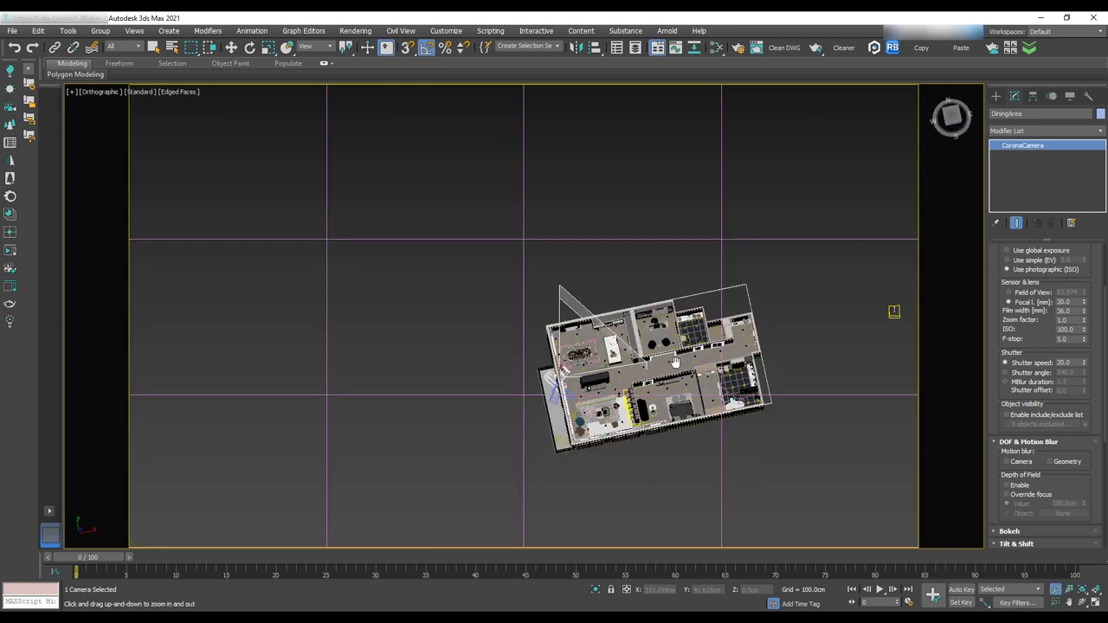
{"action": "key", "text": "t"}
{"action": "key", "text": "w"}
{"action": "mouse_move", "coordinate": [367, 253]}
{"action": "left_mouse_down", "text": "shift"}
{"action": "mouse_move", "coordinate": [615, 241]}
{"action": "mouse_move", "coordinate": [636, 199]}
{"action": "left_mouse_up", "text": "shift"}
{"action": "left_click", "coordinate": [554, 367]}
- Rotate the copied camera to face the office desk and place it by the room's corridor-side wall
{"action": "key", "text": "e"}
{"action": "key", "text": "ctrl+z"}
{"action": "left_click_drag", "start_coordinate": [634, 267], "coordinate": [643, 186]}
{"action": "key", "text": "w"}
{"action": "left_click_drag", "start_coordinate": [613, 244], "coordinate": [620, 250]}
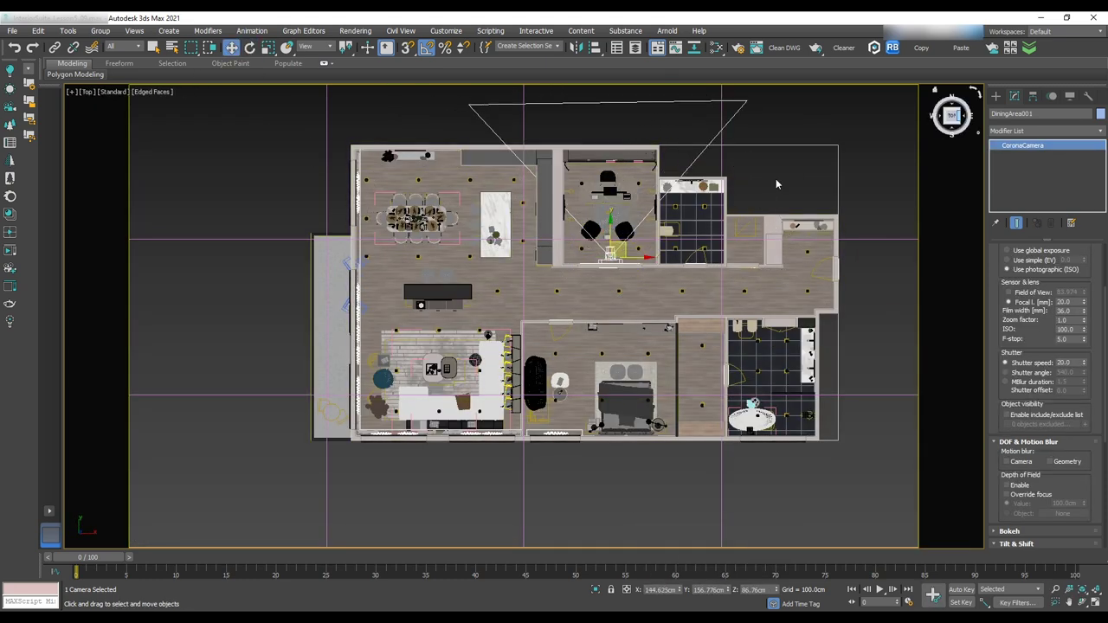
- Rename the copied camera Office, look through it and dolly and pan to frame the office
{"action": "left_click_drag", "start_coordinate": [1046, 114], "coordinate": [890, 124]}
{"action": "type", "text": "Office"}
{"action": "left_click", "coordinate": [88, 92]}
{"action": "mouse_move", "coordinate": [138, 102]}
{"action": "left_click", "coordinate": [313, 127]}
{"action": "left_click", "coordinate": [1055, 590]}
{"action": "left_click_drag", "start_coordinate": [555, 364], "coordinate": [564, 428]}
{"action": "middle_click_drag", "start_coordinate": [564, 427], "coordinate": [571, 434]}
- Copy the Office camera into the bedroom in the top view and rotate the copy
{"action": "key", "text": "t"}
{"action": "scroll", "coordinate": [554, 286], "scroll_direction": "up", "scroll_amount": 3}
{"action": "key", "text": "w"}
{"action": "left_click_drag", "start_coordinate": [569, 370], "coordinate": [495, 489], "text": "shift"}
{"action": "left_click", "coordinate": [554, 367]}
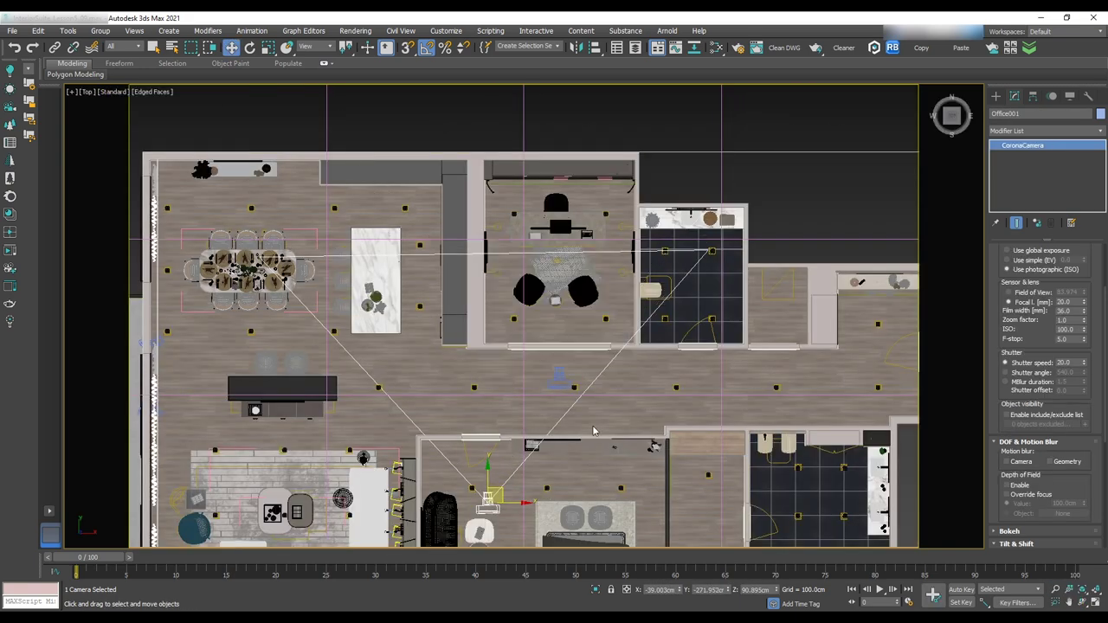
{"action": "scroll", "coordinate": [594, 424], "scroll_direction": "down", "scroll_amount": 2}
{"action": "key", "text": "e"}
{"action": "left_click_drag", "start_coordinate": [544, 418], "coordinate": [566, 471]}
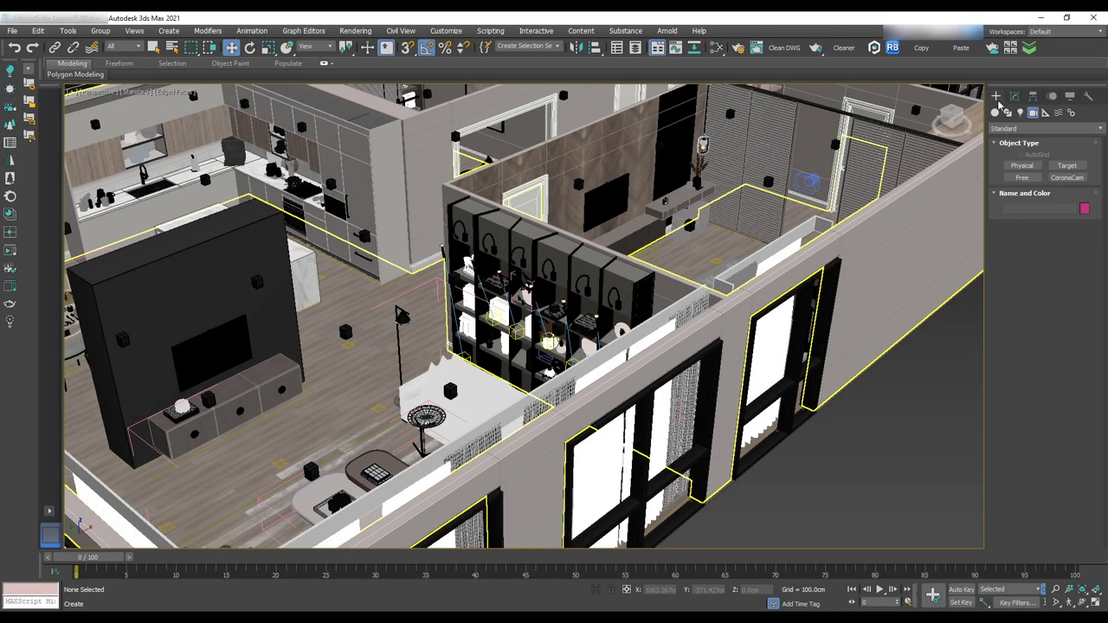
- Create a disk-shaped Corona light with a radius of about 8.5 cm in the living room, between the TV unit and the rug
{"action": "left_click", "coordinate": [1025, 167]}
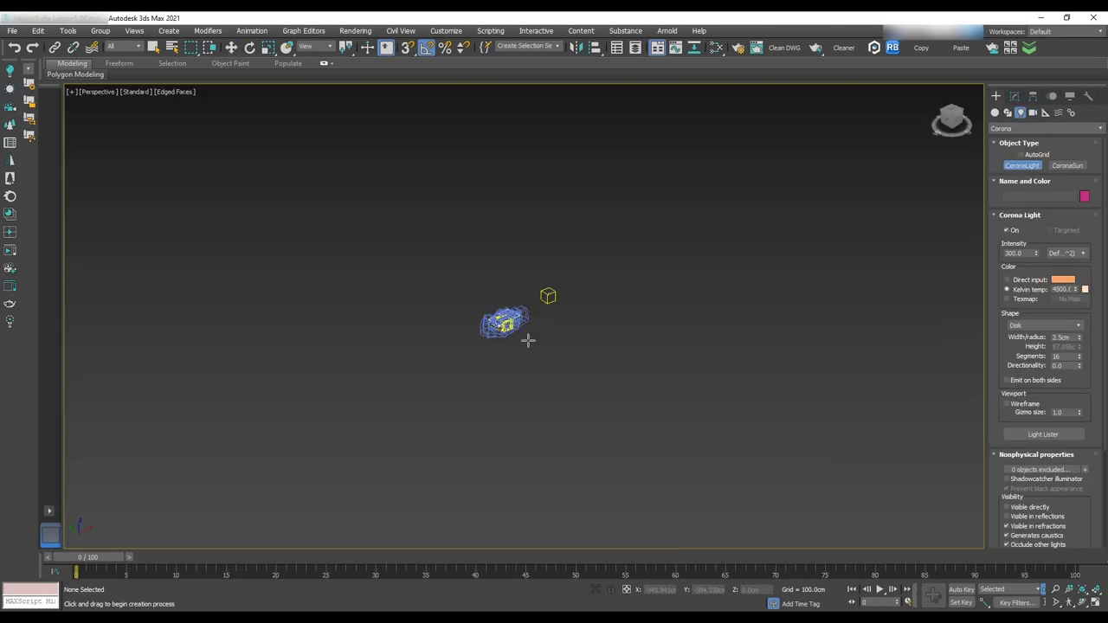
{"action": "scroll", "coordinate": [487, 359], "scroll_direction": "down", "scroll_amount": 1}
{"action": "scroll", "coordinate": [507, 324], "scroll_direction": "up", "scroll_amount": 7}
{"action": "middle_click_drag", "start_coordinate": [507, 324], "coordinate": [488, 353], "text": "alt"}
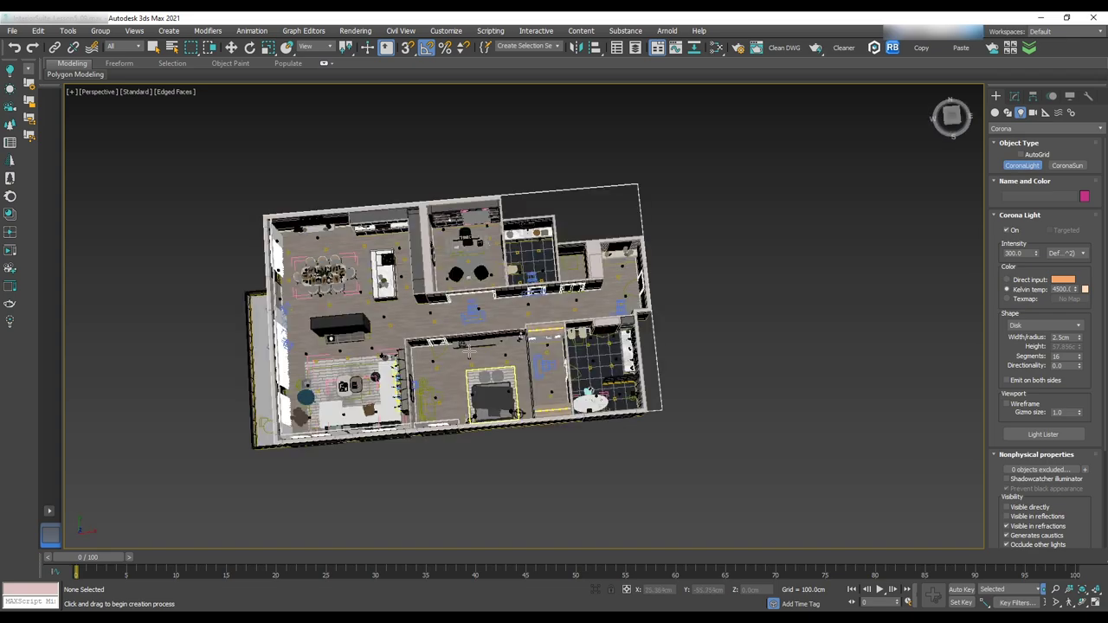
{"action": "scroll", "coordinate": [488, 351], "scroll_direction": "up", "scroll_amount": 5}
{"action": "key", "text": "t"}
{"action": "key", "text": "z"}
{"action": "scroll", "coordinate": [251, 356], "scroll_direction": "up", "scroll_amount": 5}
{"action": "middle_click_drag", "start_coordinate": [276, 424], "coordinate": [718, 272]}
{"action": "scroll", "coordinate": [494, 262], "scroll_direction": "up", "scroll_amount": 4}
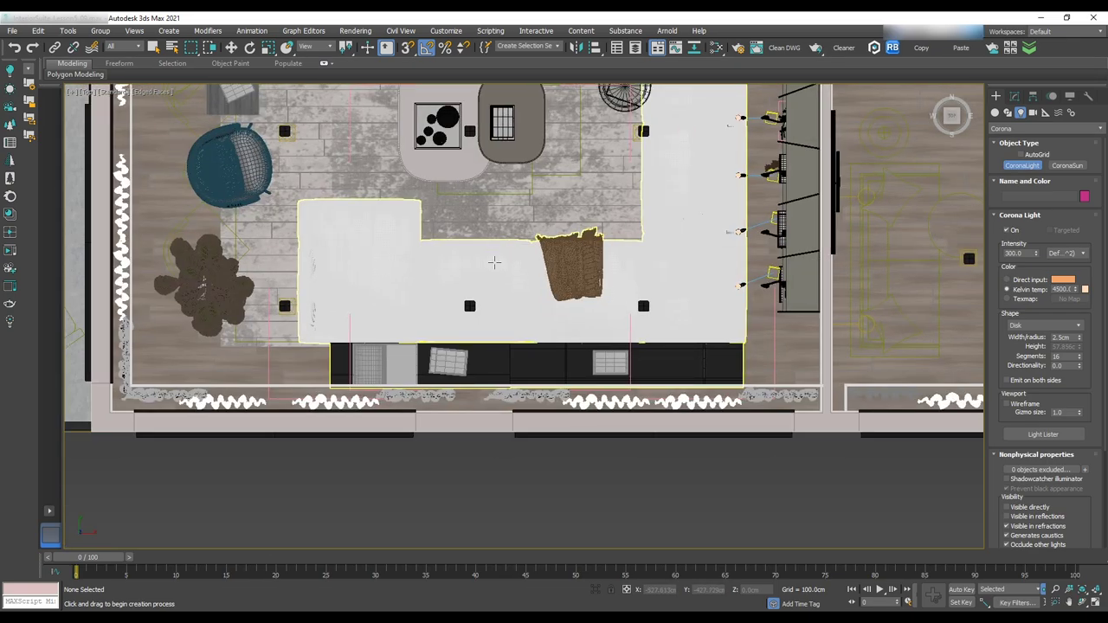
{"action": "middle_click_drag", "start_coordinate": [494, 262], "coordinate": [650, 534]}
{"action": "left_click_drag", "start_coordinate": [446, 221], "coordinate": [455, 224]}
- Make the new light targeted, with an intensity of 60 and a radius of 3 cm
{"action": "left_click", "coordinate": [1014, 97]}
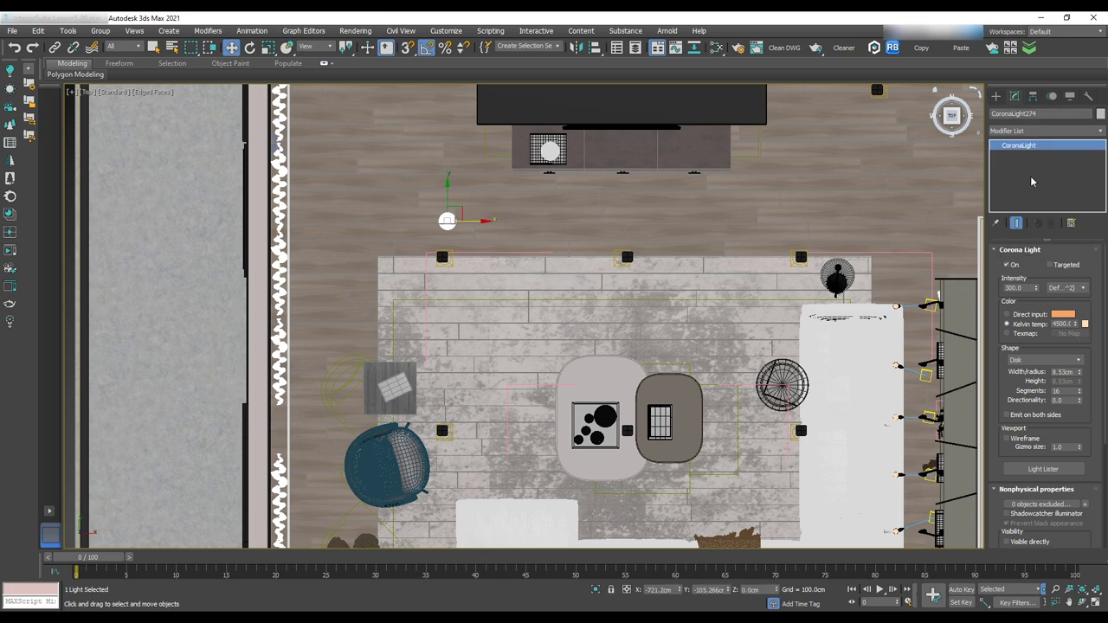
{"action": "left_click", "coordinate": [1053, 265]}
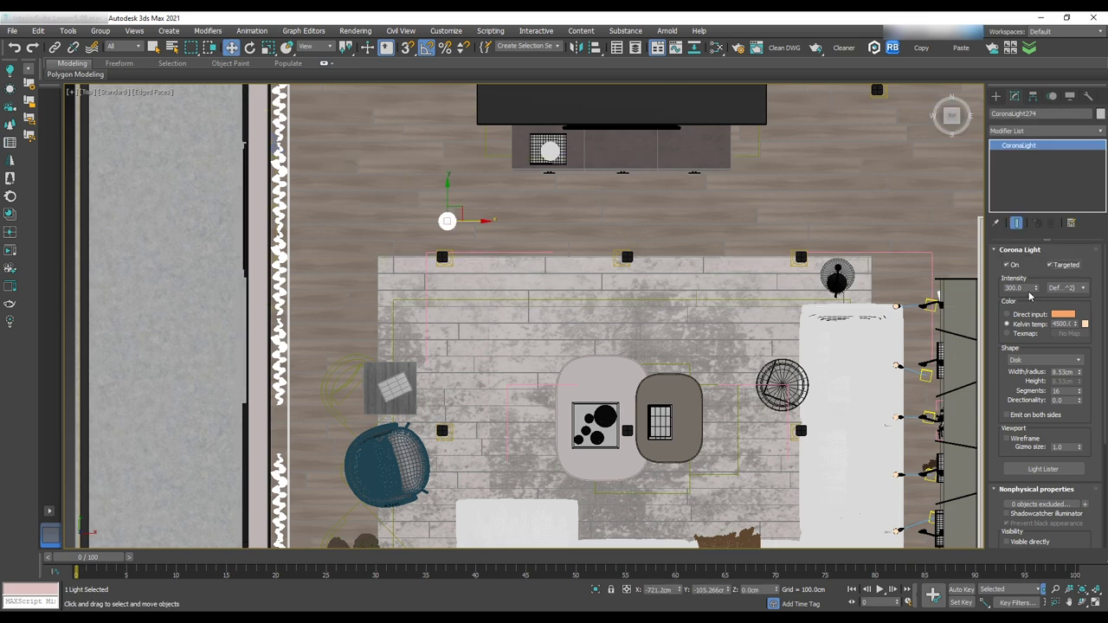
{"action": "double_click", "coordinate": [1025, 289]}
{"action": "key", "text": "Tab"}
{"action": "type", "text": "3"}
{"action": "key", "text": "Return"}
{"action": "left_click", "coordinate": [1057, 414]}
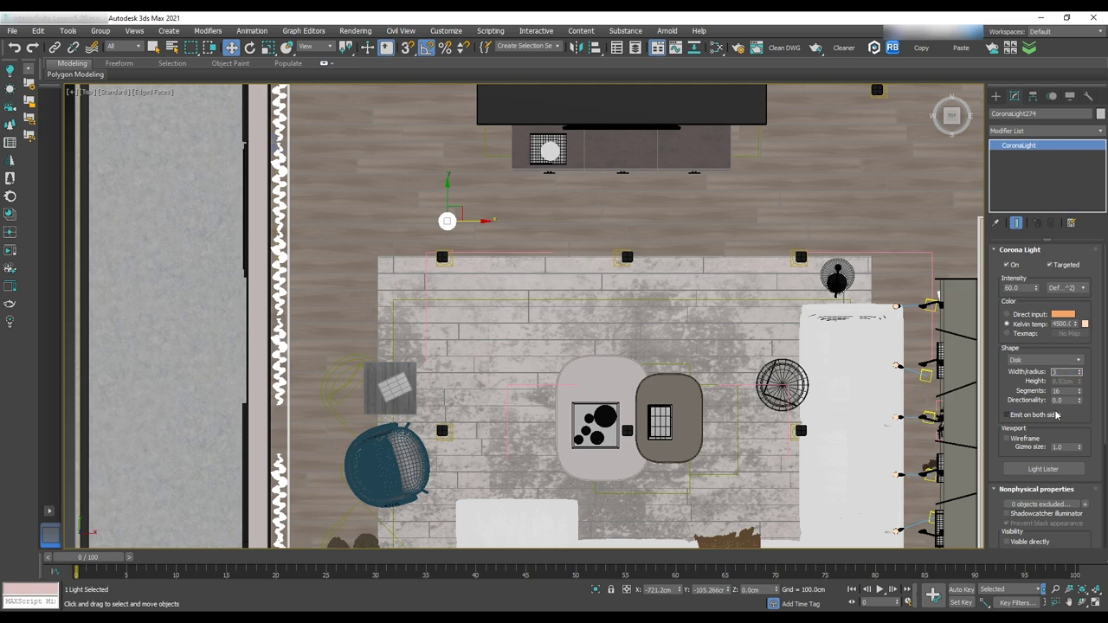
{"action": "left_click", "coordinate": [1058, 415]}
- Turn off the light's visibility in refractions, caustics generation and occlusion of other lights
{"action": "scroll", "coordinate": [1069, 424], "scroll_direction": "down", "scroll_amount": 2}
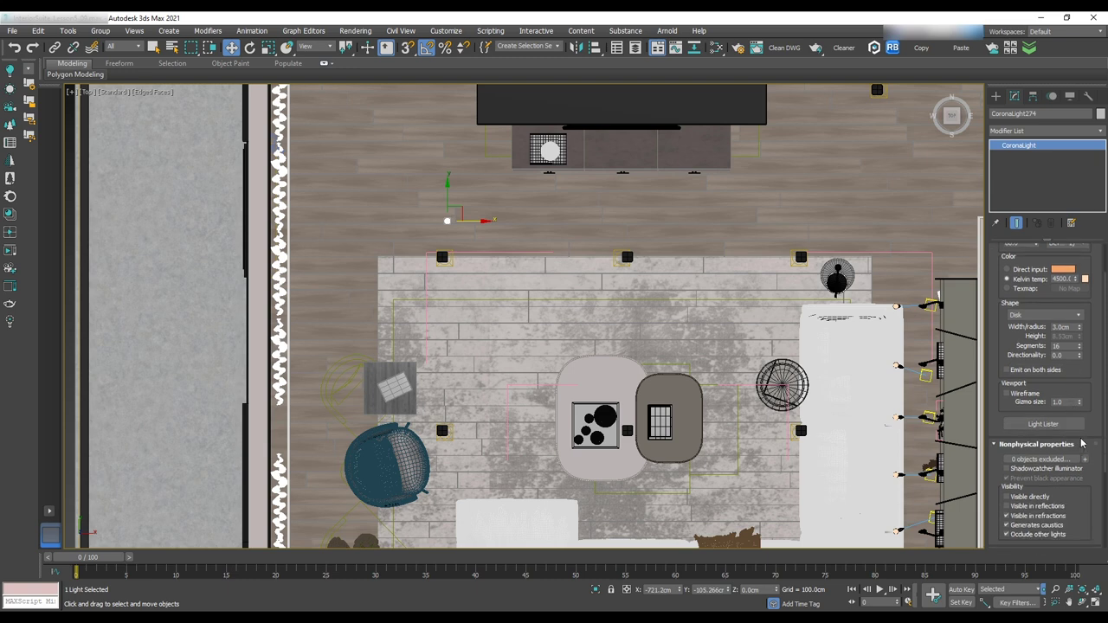
{"action": "scroll", "coordinate": [1038, 433], "scroll_direction": "down", "scroll_amount": 2}
{"action": "left_click", "coordinate": [1006, 463]}
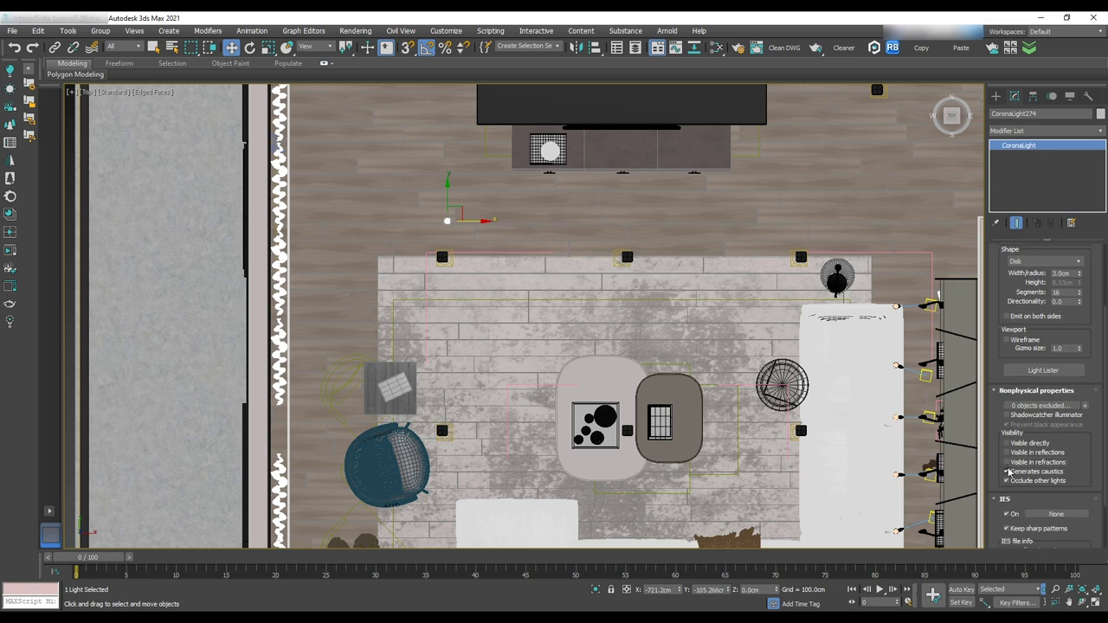
{"action": "left_click", "coordinate": [1007, 471]}
{"action": "left_click", "coordinate": [1007, 481]}
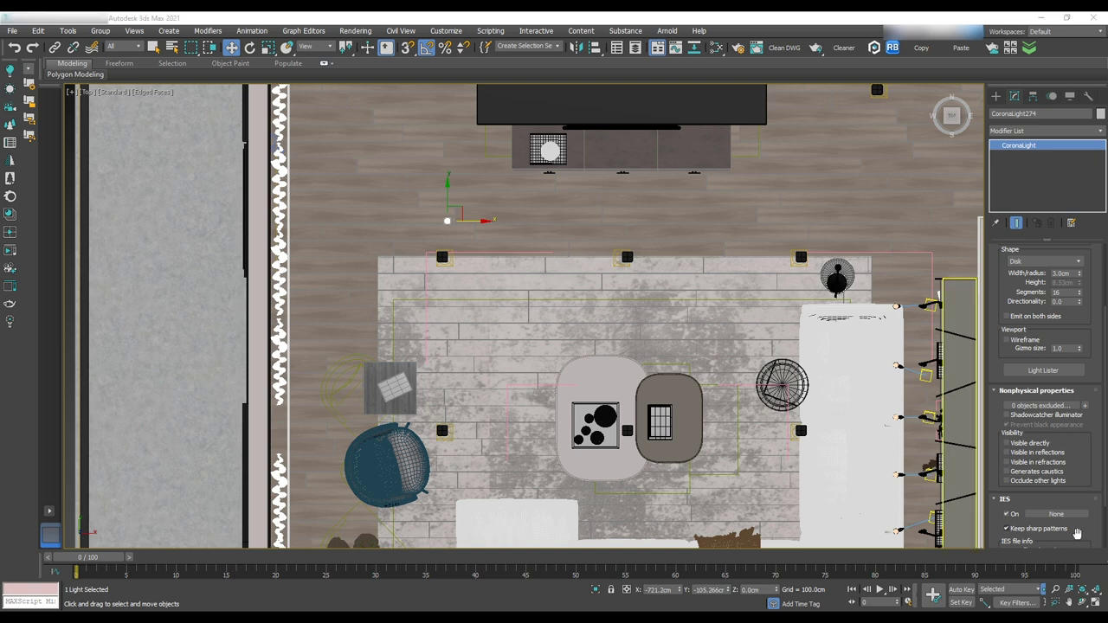
- Load the IES profile Real-IES_intermediate_bright.ies from Corona's ies folder into the light
{"action": "left_click", "coordinate": [1070, 515]}
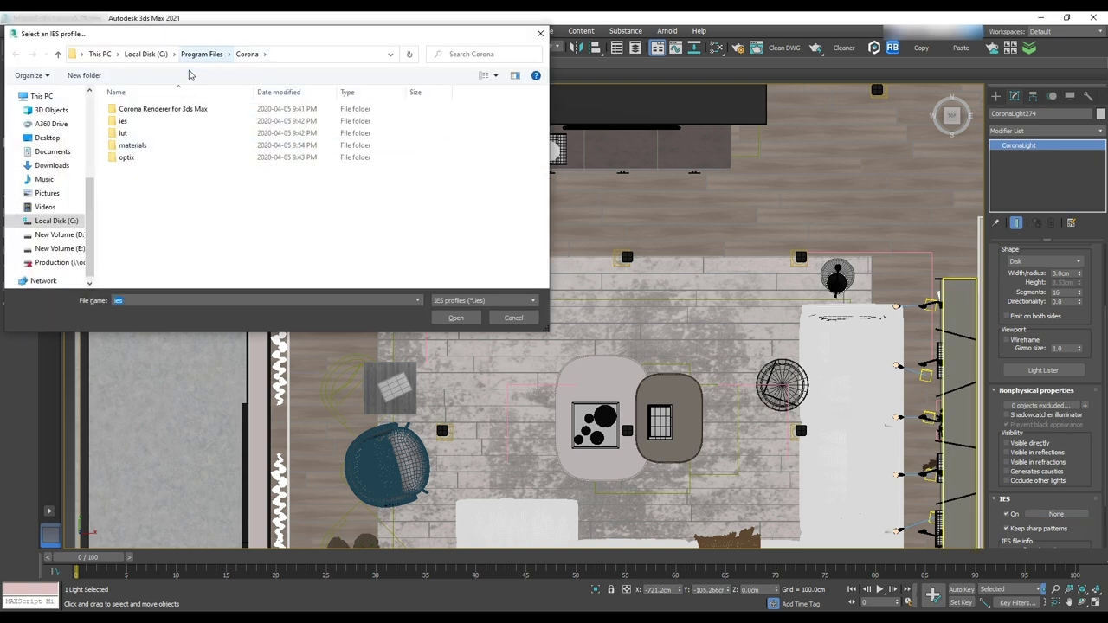
{"action": "double_click", "coordinate": [123, 121]}
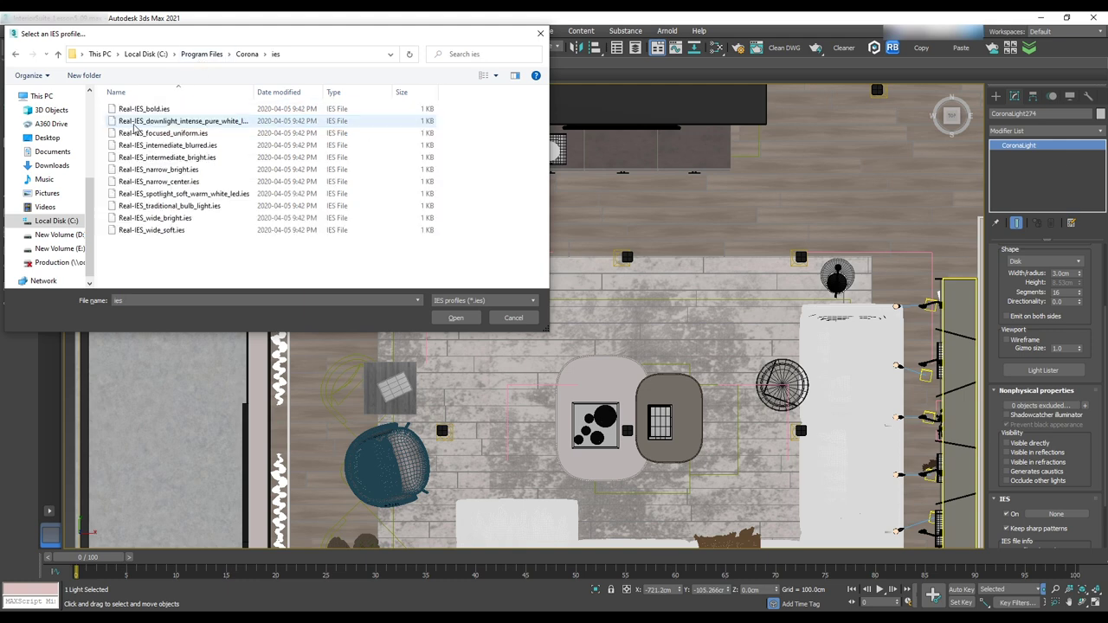
{"action": "left_click", "coordinate": [167, 156]}
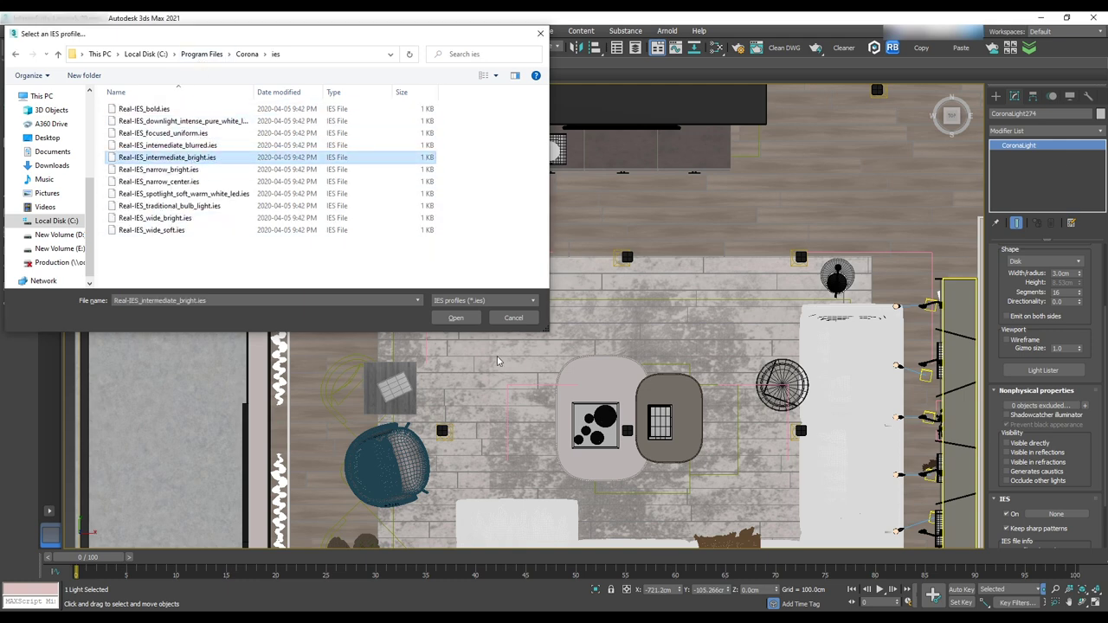
{"action": "left_click", "coordinate": [455, 318]}
- Align the light in plan with the nearest ceiling spotlight fixture at the rug's corner
{"action": "scroll", "coordinate": [489, 237], "scroll_direction": "up", "scroll_amount": 3}
{"action": "left_click_drag", "start_coordinate": [489, 238], "coordinate": [483, 289]}
{"action": "scroll", "coordinate": [529, 307], "scroll_direction": "down", "scroll_amount": 3}
{"action": "middle_click_drag", "start_coordinate": [529, 307], "coordinate": [551, 292], "text": "alt"}
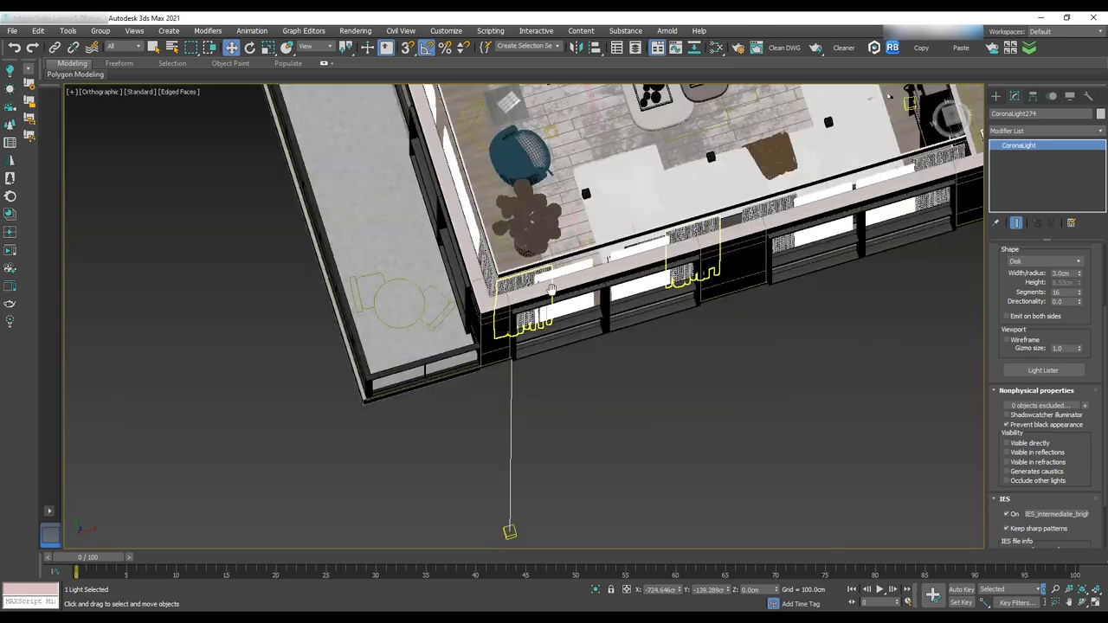
- Raise the light in the front view to the ceiling spotlight, at a height of about 262 cm
{"action": "key", "text": "f"}
{"action": "key", "text": "z"}
{"action": "middle_click_drag", "start_coordinate": [525, 95], "coordinate": [537, 298]}
{"action": "scroll", "coordinate": [536, 297], "scroll_direction": "up", "scroll_amount": 4}
{"action": "left_click_drag", "start_coordinate": [535, 339], "coordinate": [535, 192]}
{"action": "scroll", "coordinate": [525, 214], "scroll_direction": "up", "scroll_amount": 5}
{"action": "scroll", "coordinate": [580, 259], "scroll_direction": "down", "scroll_amount": 8}
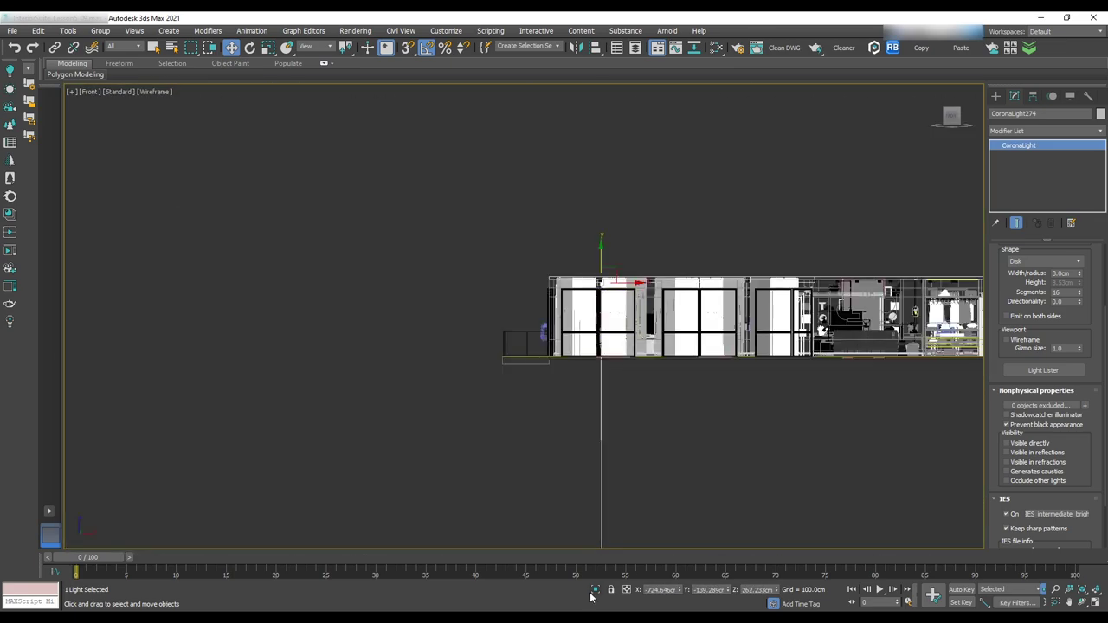
- Isolate the light, raise its target to a point below it inside the room and exit isolation
{"action": "left_click", "coordinate": [594, 590]}
{"action": "left_click", "coordinate": [551, 346]}
{"action": "left_click_drag", "start_coordinate": [551, 488], "coordinate": [553, 264]}
{"action": "scroll", "coordinate": [554, 259], "scroll_direction": "up", "scroll_amount": 5}
{"action": "middle_click_drag", "start_coordinate": [555, 260], "coordinate": [563, 338]}
{"action": "scroll", "coordinate": [570, 402], "scroll_direction": "down", "scroll_amount": 5}
{"action": "left_click_drag", "start_coordinate": [599, 431], "coordinate": [595, 430]}
{"action": "left_click", "coordinate": [559, 363]}
{"action": "left_click", "coordinate": [595, 590]}
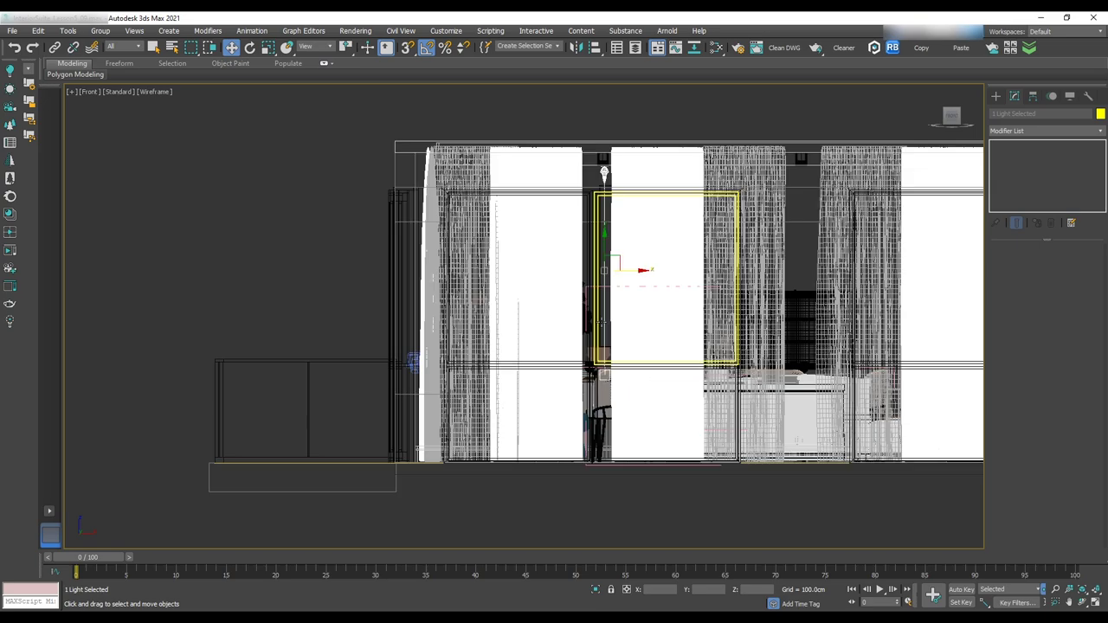
- Align the light and its target in plan with the centre of the ceiling spotlight fixture
{"action": "key", "text": "t"}
{"action": "key", "text": "z"}
{"action": "scroll", "coordinate": [608, 252], "scroll_direction": "down", "scroll_amount": 5}
{"action": "left_click", "coordinate": [581, 260]}
{"action": "scroll", "coordinate": [578, 355], "scroll_direction": "up", "scroll_amount": 7}
{"action": "mouse_move", "coordinate": [582, 258]}
{"action": "left_mouse_down"}
{"action": "mouse_move", "coordinate": [582, 347]}
{"action": "mouse_move", "coordinate": [567, 250]}
{"action": "left_mouse_up"}
{"action": "scroll", "coordinate": [606, 310], "scroll_direction": "up", "scroll_amount": 3}
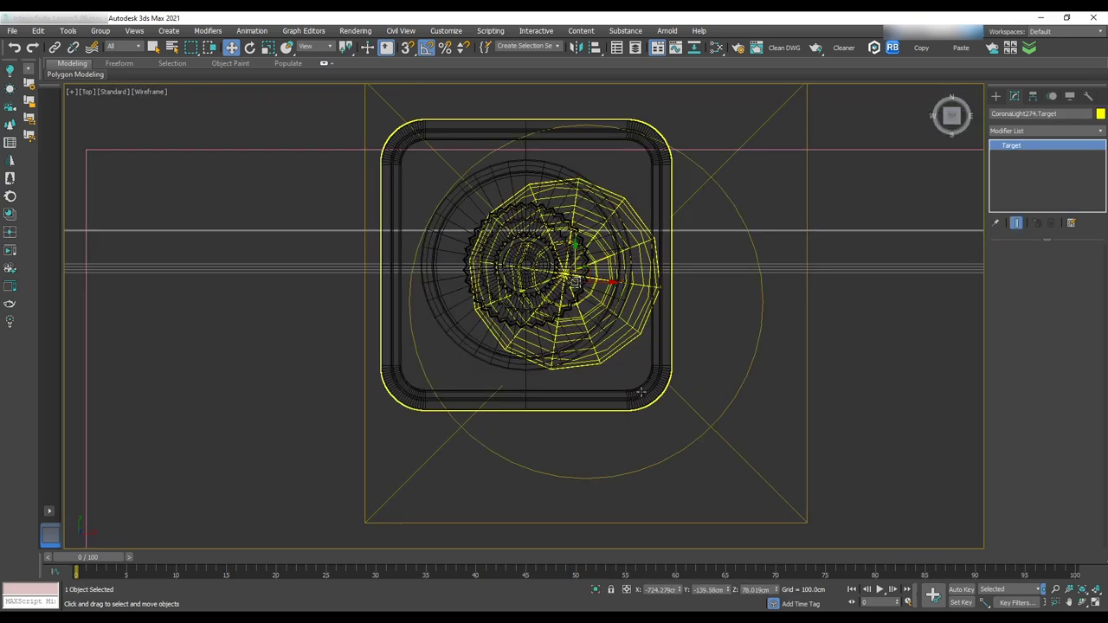
{"action": "left_click", "coordinate": [637, 364]}
{"action": "middle_click_drag", "start_coordinate": [642, 392], "coordinate": [664, 279], "text": "alt"}
{"action": "scroll", "coordinate": [664, 278], "scroll_direction": "down", "scroll_amount": 8}
- Create a layer named Lights that contains the new light and its target
{"action": "left_click", "coordinate": [636, 47]}
{"action": "left_click", "coordinate": [341, 243], "text": "ctrl"}
{"action": "right_click", "coordinate": [339, 236]}
{"action": "mouse_move", "coordinate": [396, 266]}
{"action": "left_click", "coordinate": [483, 267]}
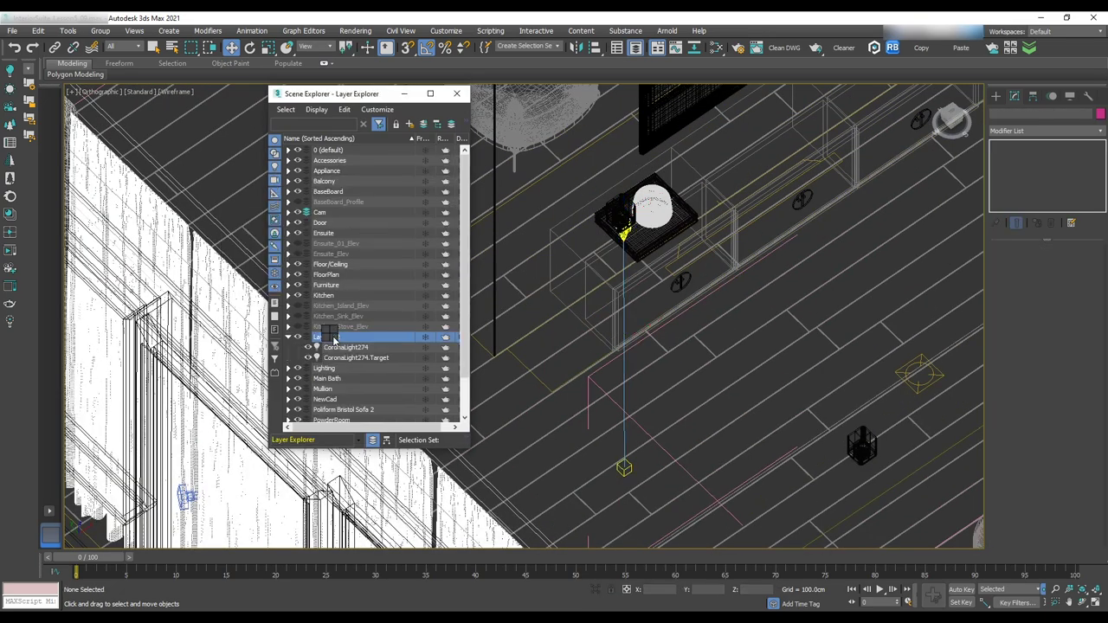
{"action": "double_click", "coordinate": [332, 338]}
{"action": "type", "text": "Lights"}
{"action": "key", "text": "Return"}
{"action": "left_click", "coordinate": [288, 338]}
{"action": "left_click", "coordinate": [288, 349]}
{"action": "left_click", "coordinate": [333, 357]}
{"action": "left_click", "coordinate": [457, 94]}
{"action": "scroll", "coordinate": [684, 259], "scroll_direction": "down", "scroll_amount": 4}
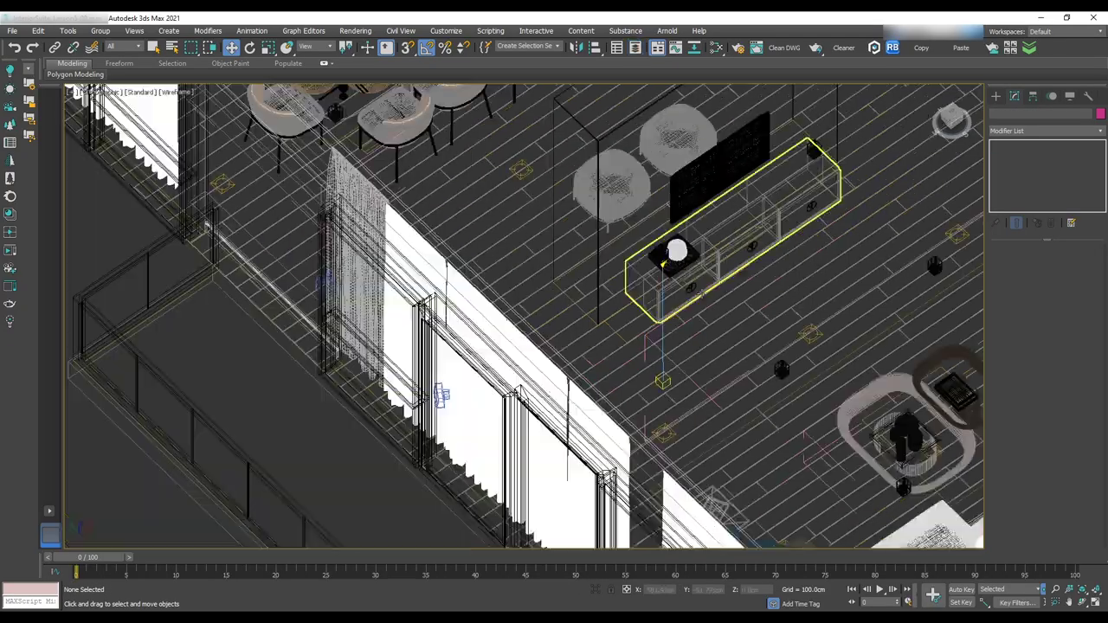
- Restrict selection to lights and clone the light onto the other two spotlight fixtures along the rug's upper edge
{"action": "key", "text": "t"}
{"action": "scroll", "coordinate": [502, 262], "scroll_direction": "up", "scroll_amount": 4}
{"action": "left_click", "coordinate": [124, 47]}
{"action": "left_click", "coordinate": [119, 88]}
{"action": "scroll", "coordinate": [544, 306], "scroll_direction": "up", "scroll_amount": 2}
{"action": "middle_click_drag", "start_coordinate": [543, 306], "coordinate": [524, 138]}
{"action": "left_click_drag", "start_coordinate": [232, 287], "coordinate": [290, 346]}
{"action": "middle_click_drag", "start_coordinate": [342, 311], "coordinate": [554, 307]}
{"action": "key", "text": "f"}
{"action": "scroll", "coordinate": [537, 363], "scroll_direction": "down", "scroll_amount": 8}
{"action": "key", "text": "t"}
{"action": "left_click_drag", "start_coordinate": [402, 334], "coordinate": [582, 334], "text": "shift"}
{"action": "left_click", "coordinate": [571, 373]}
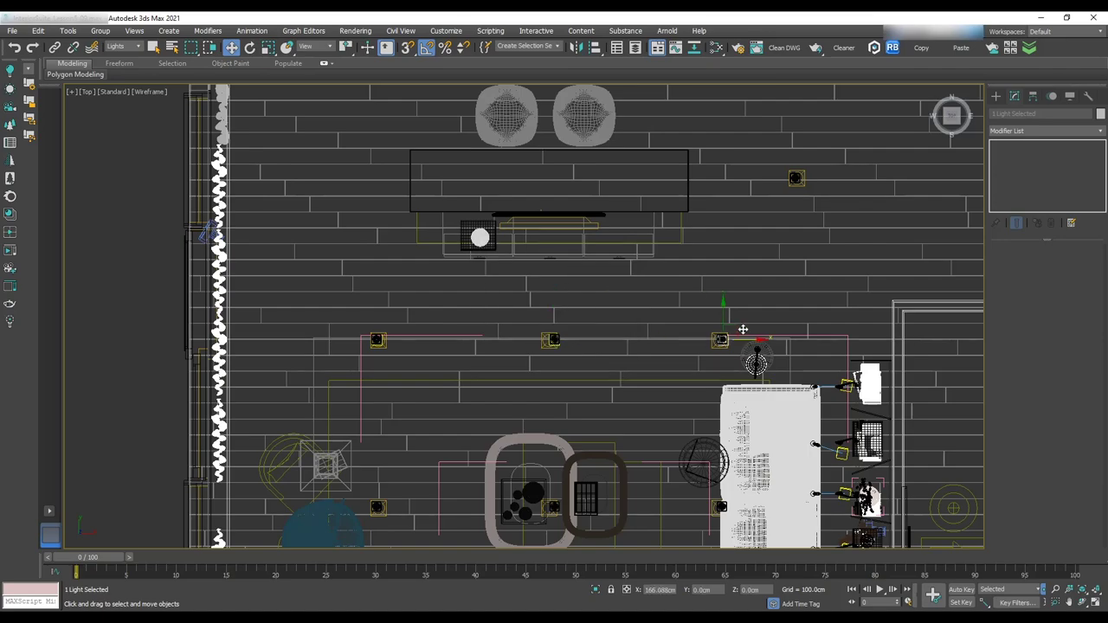
- Clone the row of three lights onto the remaining two rows of spotlight fixtures over the living area
{"action": "scroll", "coordinate": [735, 329], "scroll_direction": "down", "scroll_amount": 2}
{"action": "left_click_drag", "start_coordinate": [433, 255], "coordinate": [729, 299]}
{"action": "left_click_drag", "start_coordinate": [588, 254], "coordinate": [589, 372], "text": "shift"}
{"action": "left_click", "coordinate": [571, 373]}
{"action": "scroll", "coordinate": [629, 398], "scroll_direction": "down", "scroll_amount": 2}
{"action": "middle_click_drag", "start_coordinate": [630, 403], "coordinate": [601, 135]}
{"action": "scroll", "coordinate": [601, 407], "scroll_direction": "down", "scroll_amount": 4}
{"action": "key", "text": "p"}
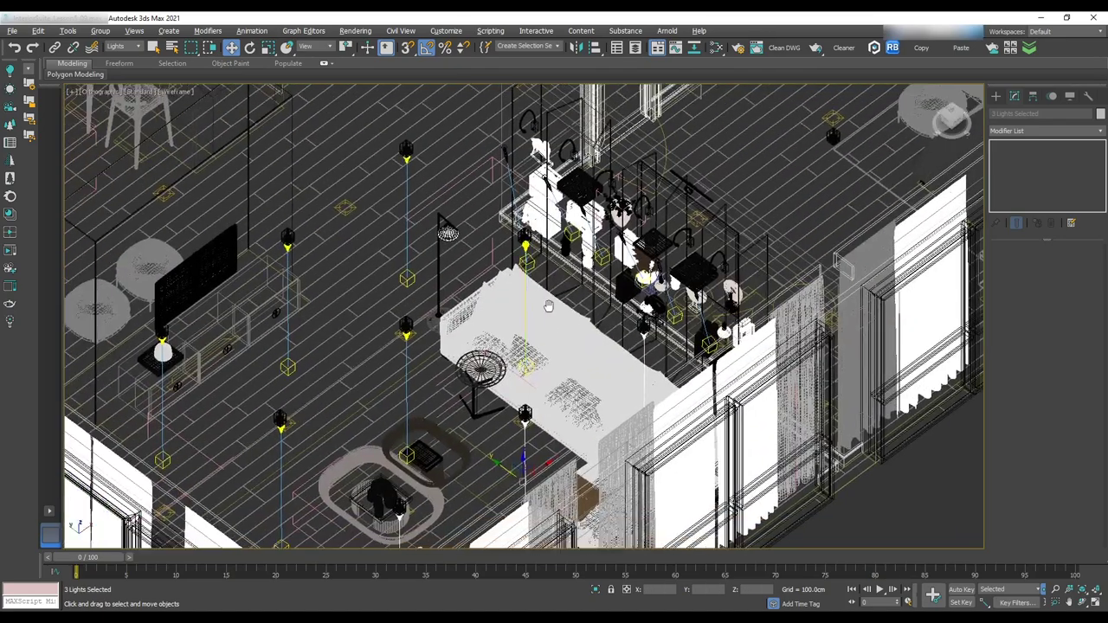
- Switch the viewport to the LivingArea camera and render it interactively
{"action": "middle_click_drag", "start_coordinate": [548, 307], "coordinate": [571, 308]}
{"action": "scroll", "coordinate": [571, 308], "scroll_direction": "down", "scroll_amount": 3}
{"action": "left_click", "coordinate": [92, 91]}
{"action": "mouse_move", "coordinate": [139, 102]}
{"action": "left_click", "coordinate": [329, 103]}
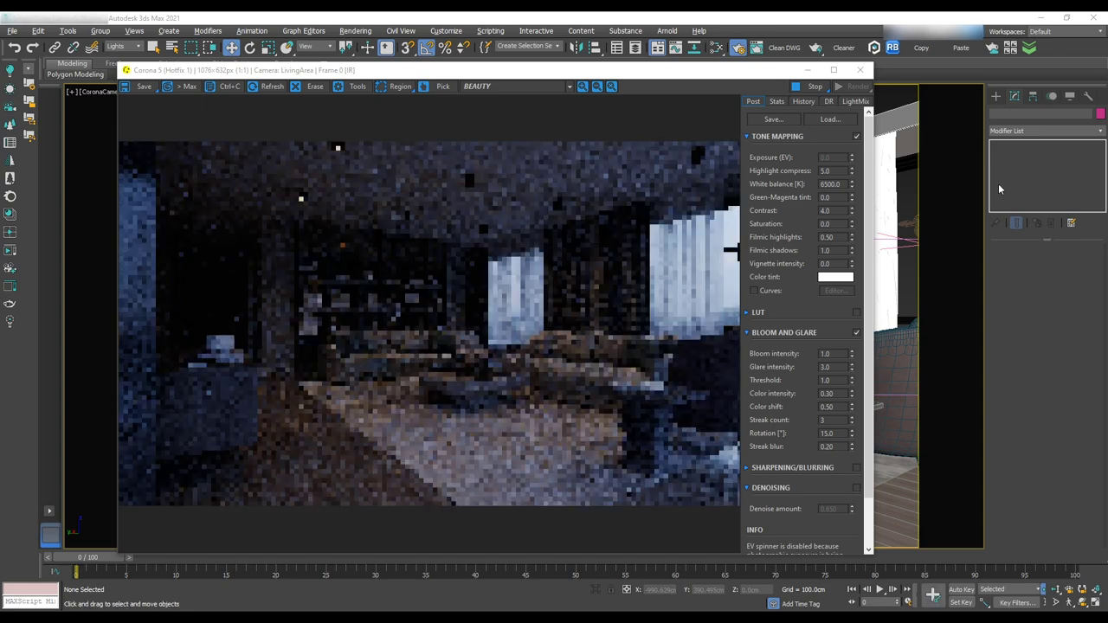
- Try the spotlight intensity at 200 and at 300 in the running interactive render
{"action": "left_click_drag", "start_coordinate": [1027, 288], "coordinate": [977, 285]}
{"action": "type", "text": "200"}
{"action": "key", "text": "Return"}
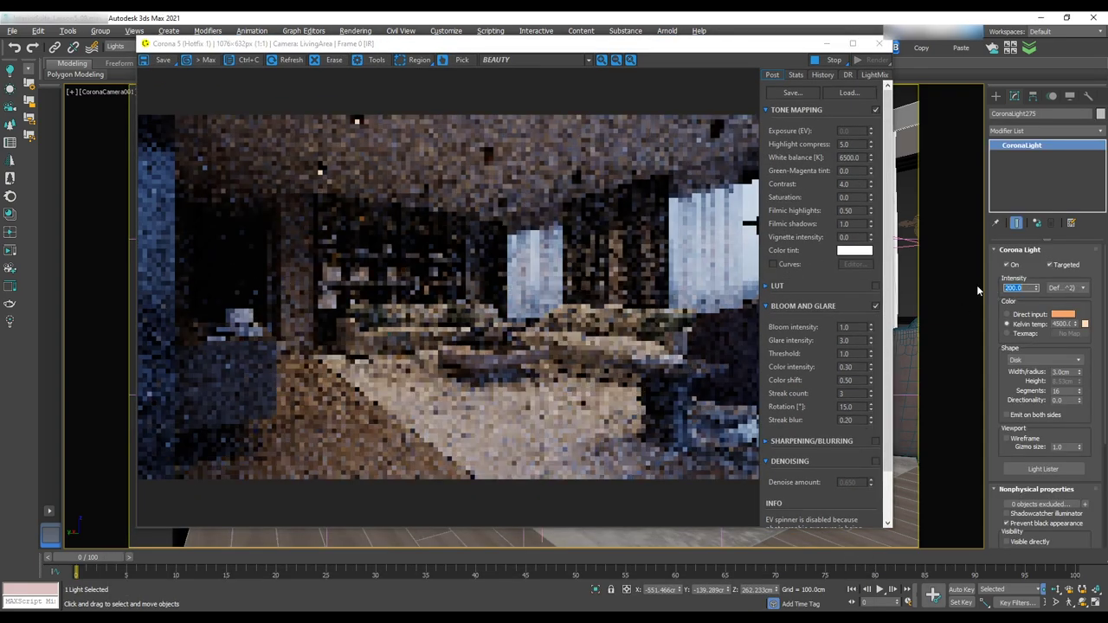
{"action": "left_click_drag", "start_coordinate": [1027, 288], "coordinate": [996, 285]}
{"action": "type", "text": "300"}
{"action": "key", "text": "Return"}
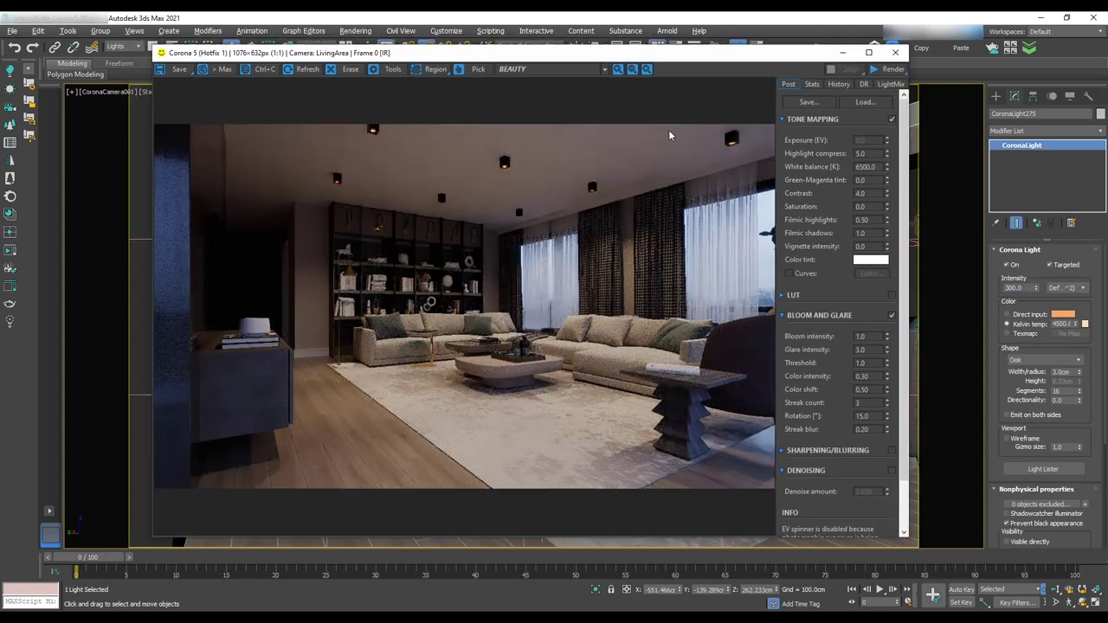
- Set the spotlights to intensity 60 and radius 5 cm, and restart the interactive render
{"action": "left_click", "coordinate": [895, 52]}
{"action": "left_click_drag", "start_coordinate": [1026, 288], "coordinate": [980, 292]}
{"action": "type", "text": "6"}
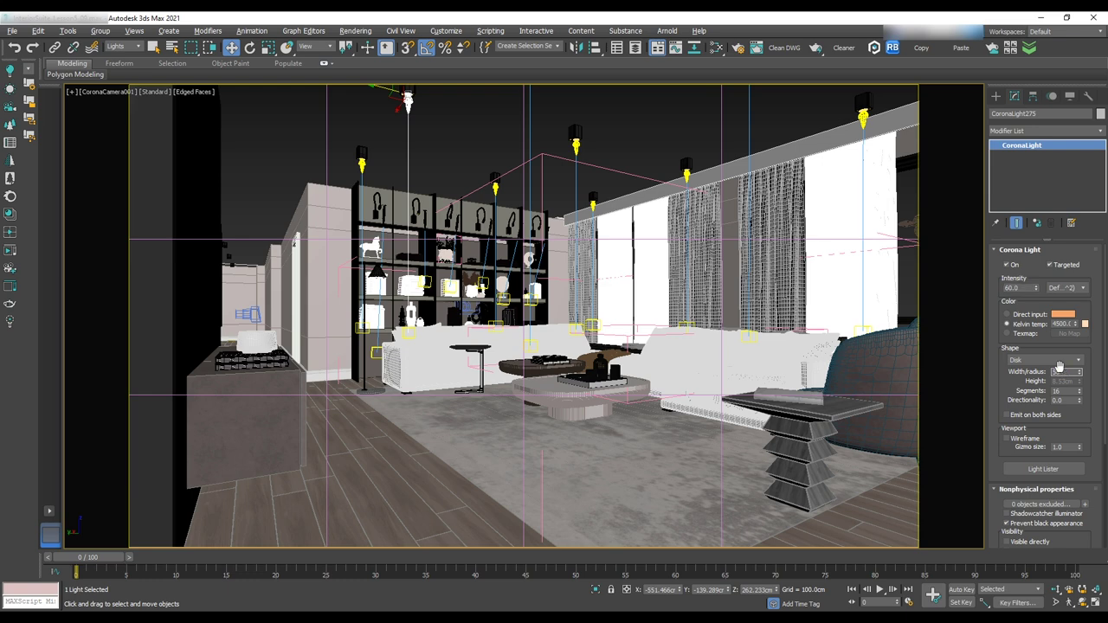
{"action": "key", "text": "Return"}
{"action": "left_click", "coordinate": [738, 48]}
{"action": "left_click", "coordinate": [343, 275]}
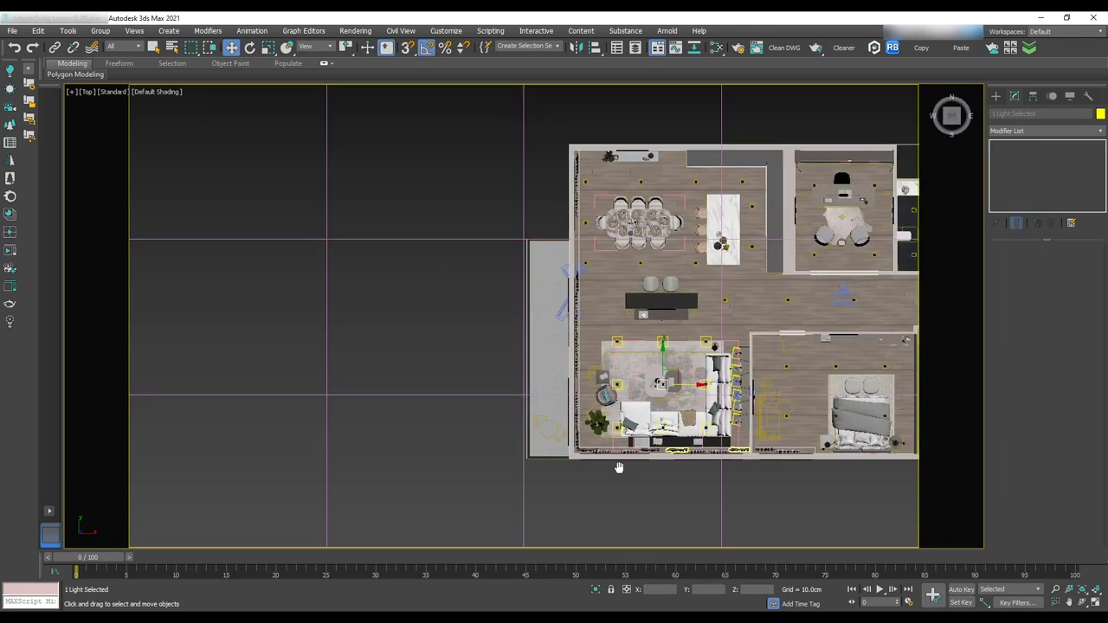
- Clone a living-area light onto the row of three spotlight fixtures between the dining table and the console with two chairs
{"action": "scroll", "coordinate": [732, 286], "scroll_direction": "up", "scroll_amount": 10}
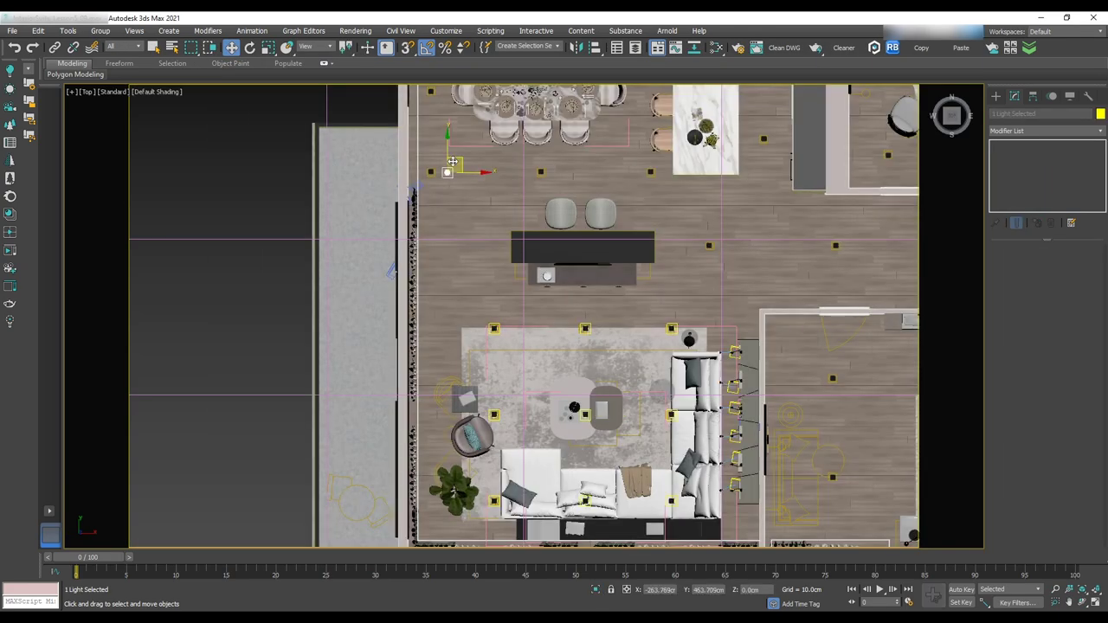
{"action": "left_click", "coordinate": [838, 294]}
{"action": "left_click", "coordinate": [575, 373]}
{"action": "scroll", "coordinate": [575, 374], "scroll_direction": "down", "scroll_amount": 4}
{"action": "mouse_move", "coordinate": [500, 386]}
{"action": "left_mouse_down", "text": "shift"}
{"action": "mouse_move", "coordinate": [719, 360]}
{"action": "mouse_move", "coordinate": [353, 424]}
{"action": "left_mouse_up", "text": "shift"}
{"action": "left_click", "coordinate": [575, 374]}
- Clone the row of three lights up to the dining table's centre line and delete the two copies without a fixture
{"action": "scroll", "coordinate": [652, 418], "scroll_direction": "down", "scroll_amount": 2}
{"action": "left_click", "coordinate": [124, 47]}
{"action": "left_click", "coordinate": [120, 86]}
{"action": "left_click_drag", "start_coordinate": [520, 368], "coordinate": [520, 253], "text": "shift"}
{"action": "left_click", "coordinate": [575, 374]}
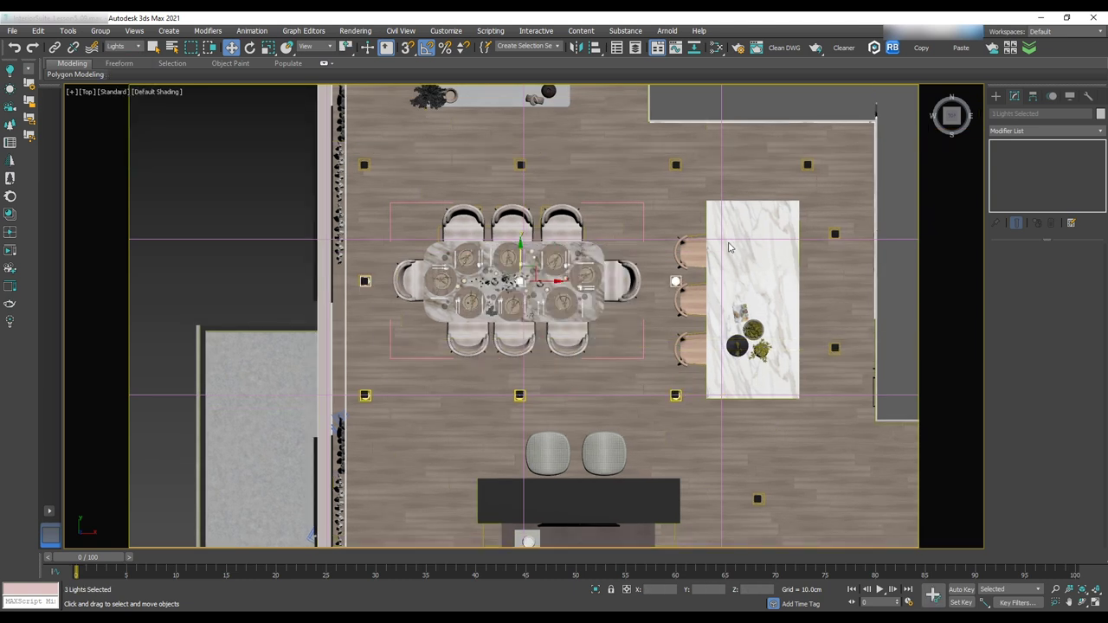
{"action": "left_click", "coordinate": [675, 281], "text": "ctrl"}
{"action": "left_click", "coordinate": [675, 281], "text": "ctrl"}
{"action": "left_click", "coordinate": [365, 281], "text": "ctrl"}
{"action": "key", "text": "Delete"}
- Clone the lights onto the remaining spotlight fixtures around the dining table and the kitchen island
{"action": "left_click", "coordinate": [364, 282]}
{"action": "mouse_move", "coordinate": [365, 261]}
{"action": "left_mouse_down", "text": "shift"}
{"action": "mouse_move", "coordinate": [364, 144]}
{"action": "mouse_move", "coordinate": [539, 165]}
{"action": "mouse_move", "coordinate": [827, 164]}
{"action": "mouse_move", "coordinate": [845, 224]}
{"action": "mouse_move", "coordinate": [835, 322]}
{"action": "left_mouse_up", "text": "shift"}
{"action": "left_click", "coordinate": [555, 366]}
{"action": "left_click", "coordinate": [555, 366]}
{"action": "left_click", "coordinate": [556, 366]}
{"action": "left_click", "coordinate": [555, 366]}
{"action": "left_click", "coordinate": [556, 366]}
{"action": "left_click", "coordinate": [556, 366]}
{"action": "mouse_move", "coordinate": [784, 413]}
{"action": "middle_mouse_down"}
{"action": "mouse_move", "coordinate": [742, 317]}
{"action": "mouse_move", "coordinate": [632, 379]}
{"action": "middle_mouse_up"}
{"action": "scroll", "coordinate": [632, 379], "scroll_direction": "down", "scroll_amount": 2}
- Check the DiningArea camera in an interactive render, then close the render windows
{"action": "left_click", "coordinate": [87, 92]}
{"action": "mouse_move", "coordinate": [112, 102]}
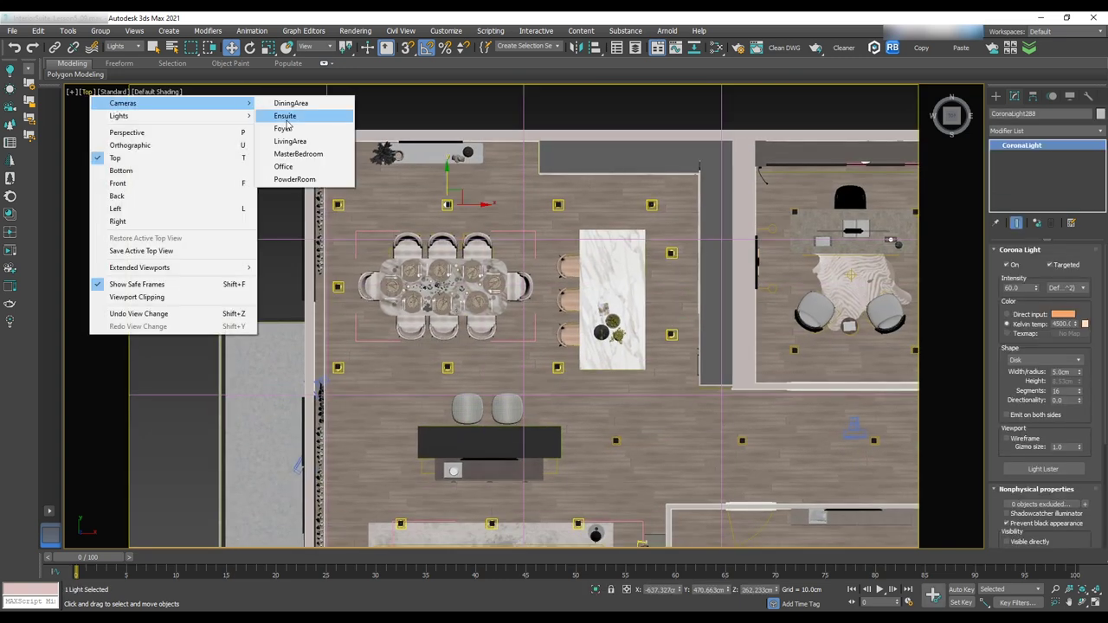
{"action": "left_click", "coordinate": [285, 112]}
{"action": "left_click", "coordinate": [736, 48]}
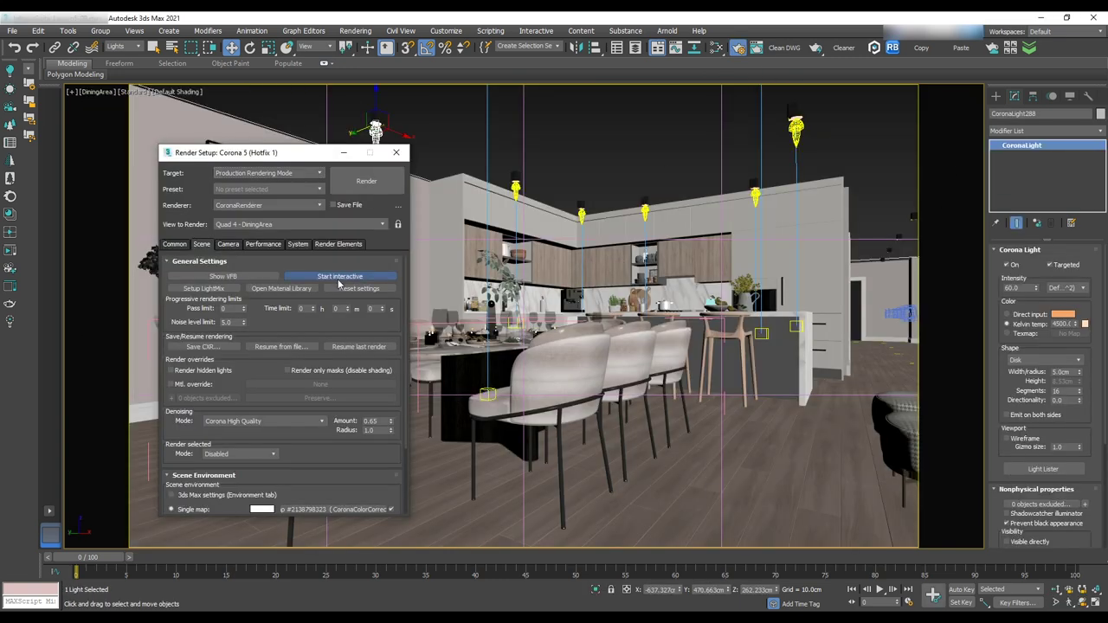
{"action": "left_click", "coordinate": [338, 277]}
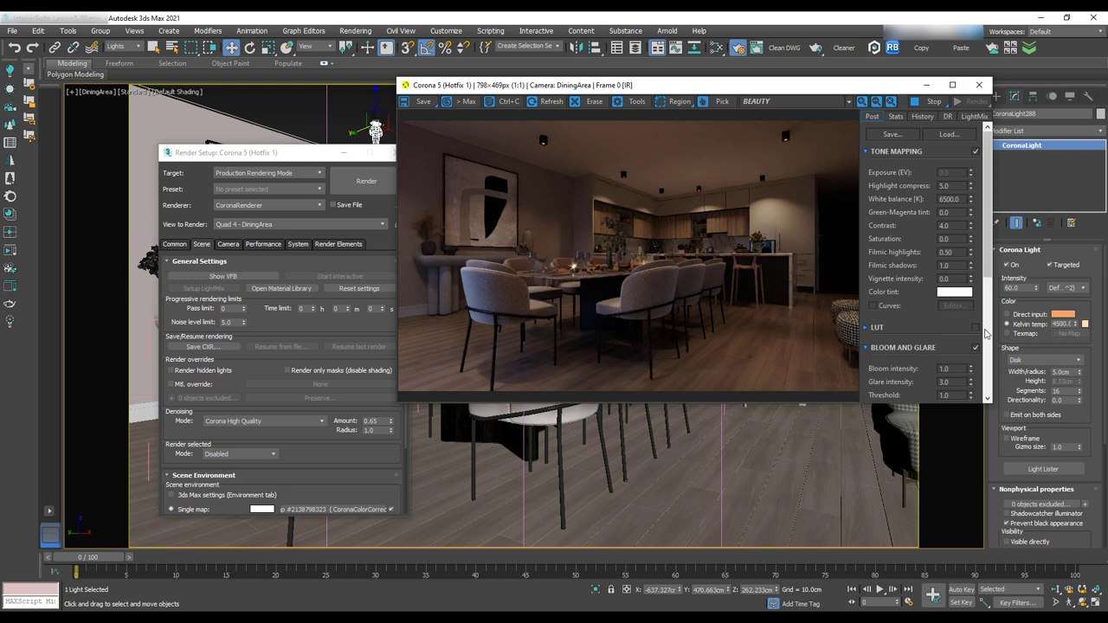
{"action": "left_click", "coordinate": [978, 84]}
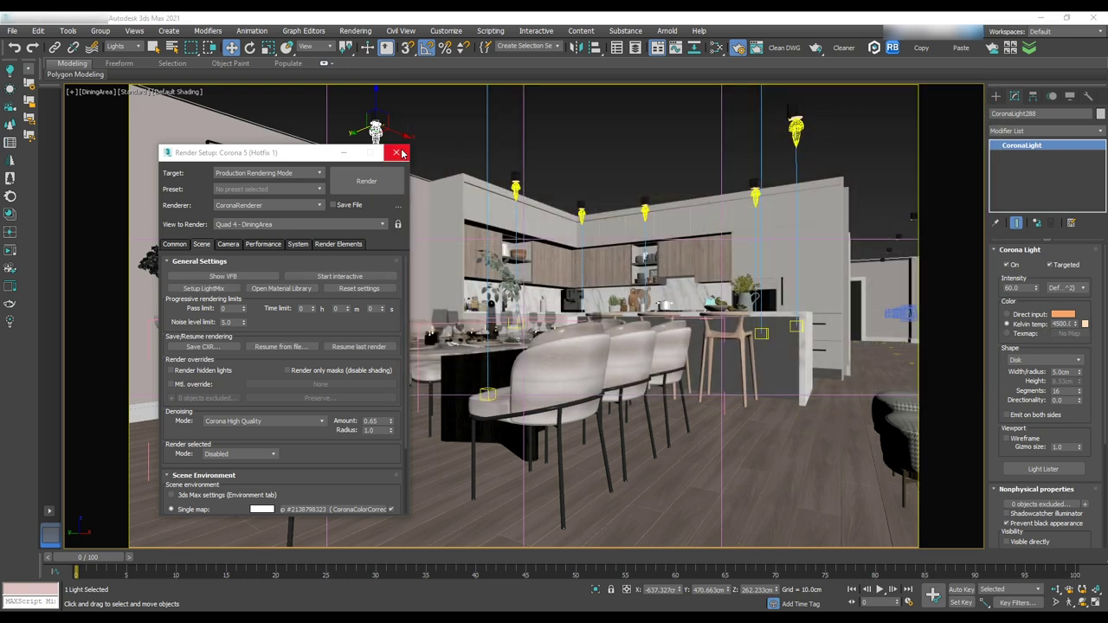
{"action": "left_click", "coordinate": [396, 152]}
- Merge the pendant lamps from a 3ds Max file on the New Volume (E:) drive into the scene
{"action": "left_click", "coordinate": [12, 30]}
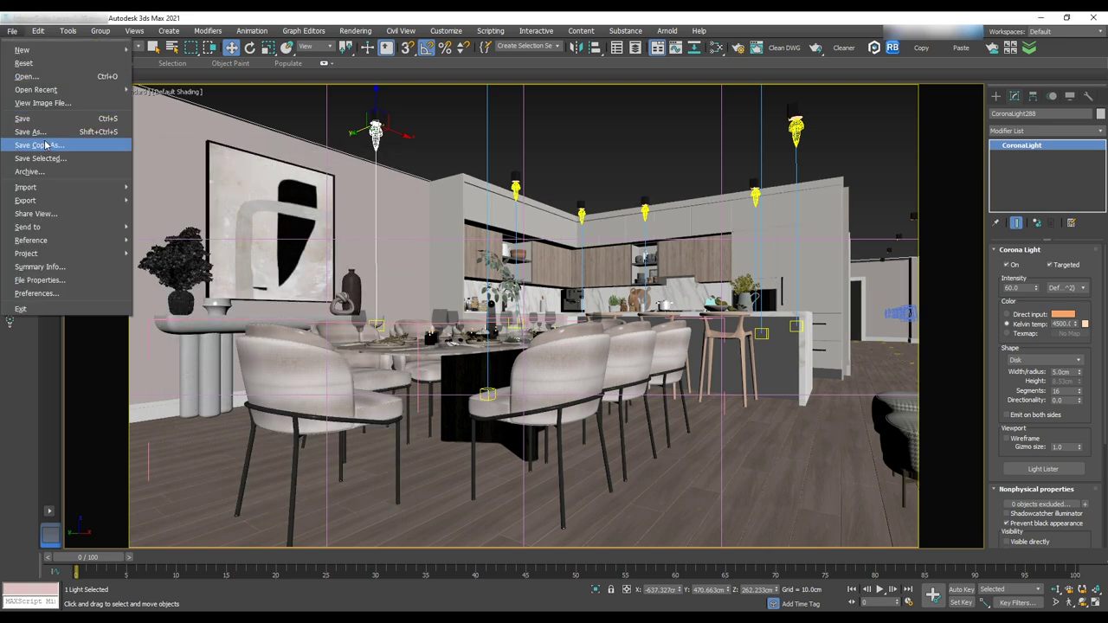
{"action": "mouse_move", "coordinate": [108, 186]}
{"action": "left_click", "coordinate": [164, 200]}
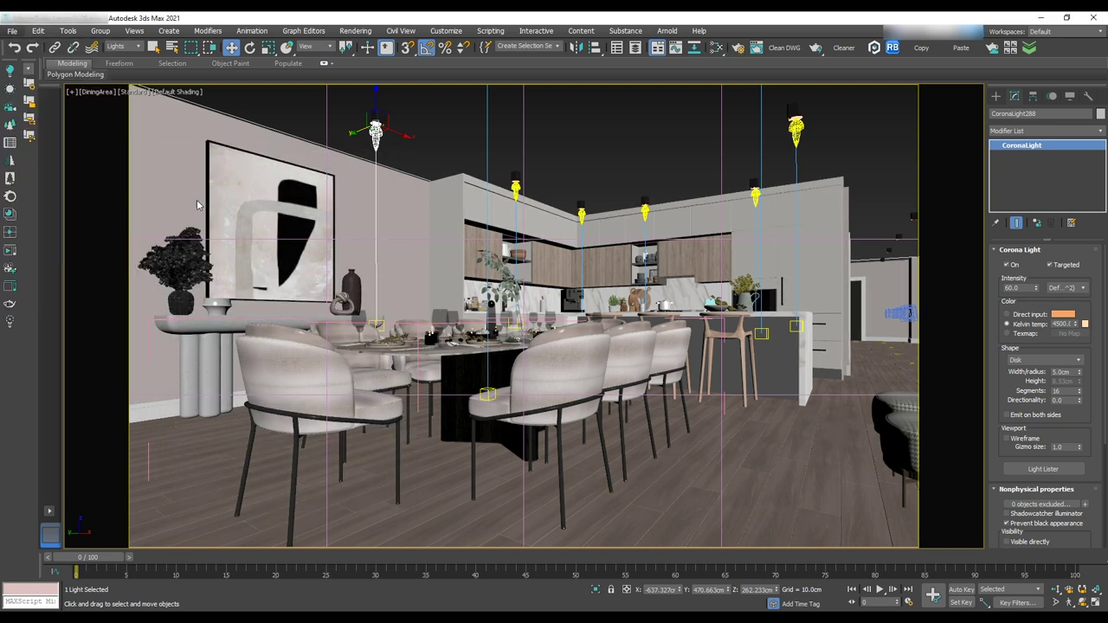
{"action": "left_click", "coordinate": [206, 73]}
{"action": "left_click", "coordinate": [121, 148]}
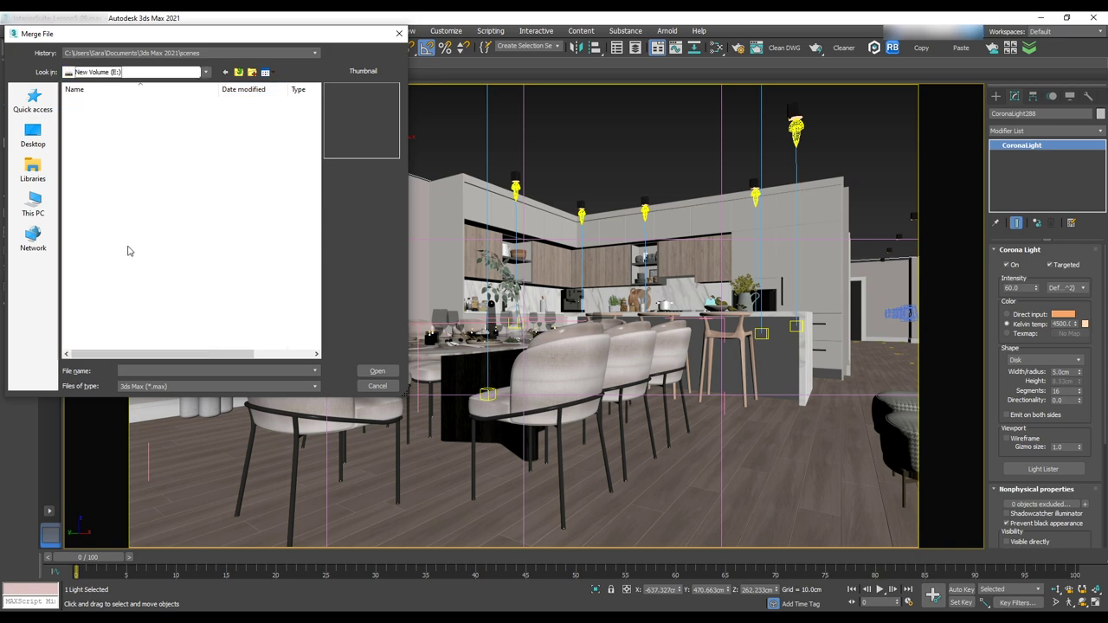
{"action": "double_click", "coordinate": [129, 250]}
{"action": "scroll", "coordinate": [130, 259], "scroll_direction": "down", "scroll_amount": 10}
{"action": "left_click", "coordinate": [130, 265]}
{"action": "left_click", "coordinate": [377, 371]}
{"action": "left_click", "coordinate": [598, 444]}
{"action": "left_click", "coordinate": [554, 353]}
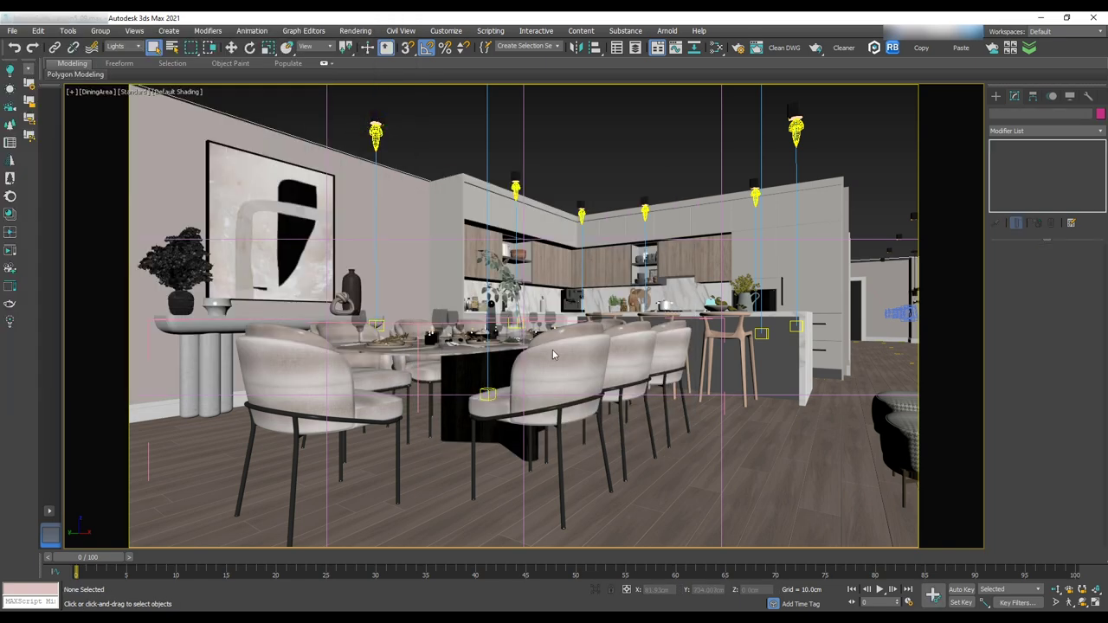
- Position the merged pendant lamps in plan, with the long multi-arm pendant centred over the dining table
{"action": "key", "text": "t"}
{"action": "key", "text": "w"}
{"action": "left_click", "coordinate": [507, 247]}
{"action": "left_click", "coordinate": [645, 245], "text": "ctrl"}
{"action": "scroll", "coordinate": [645, 246], "scroll_direction": "down", "scroll_amount": 4}
{"action": "left_click_drag", "start_coordinate": [734, 372], "coordinate": [375, 215]}
{"action": "scroll", "coordinate": [374, 214], "scroll_direction": "up", "scroll_amount": 4}
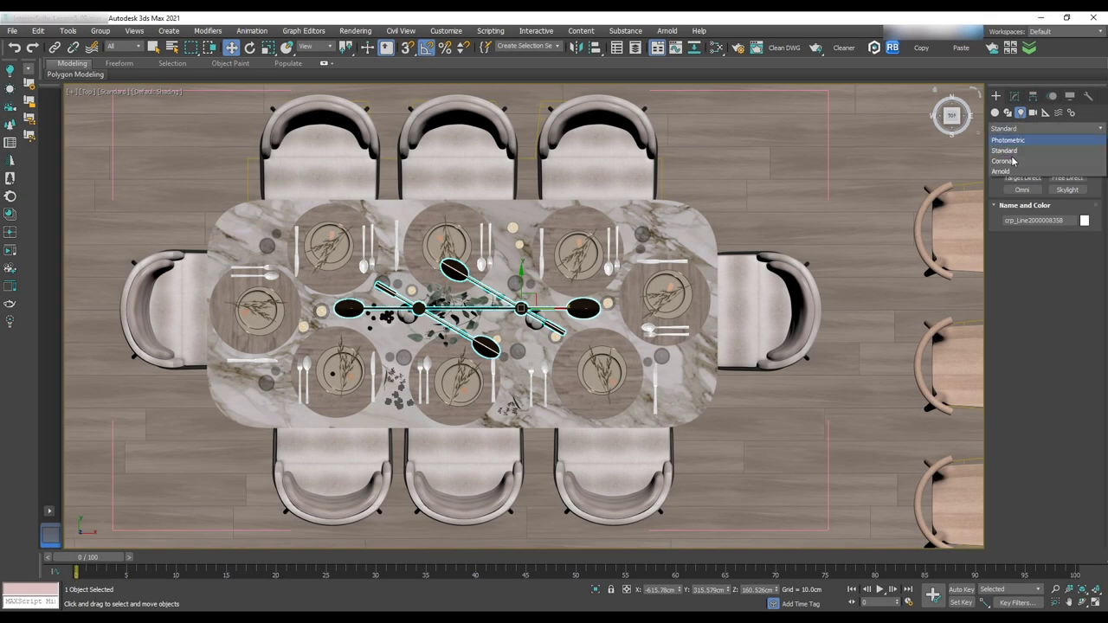
- Isolate the dining pendant and draw a Corona disk light about 6 cm in radius over its easternmost shade
{"action": "left_click", "coordinate": [1002, 161]}
{"action": "left_click", "coordinate": [1022, 165]}
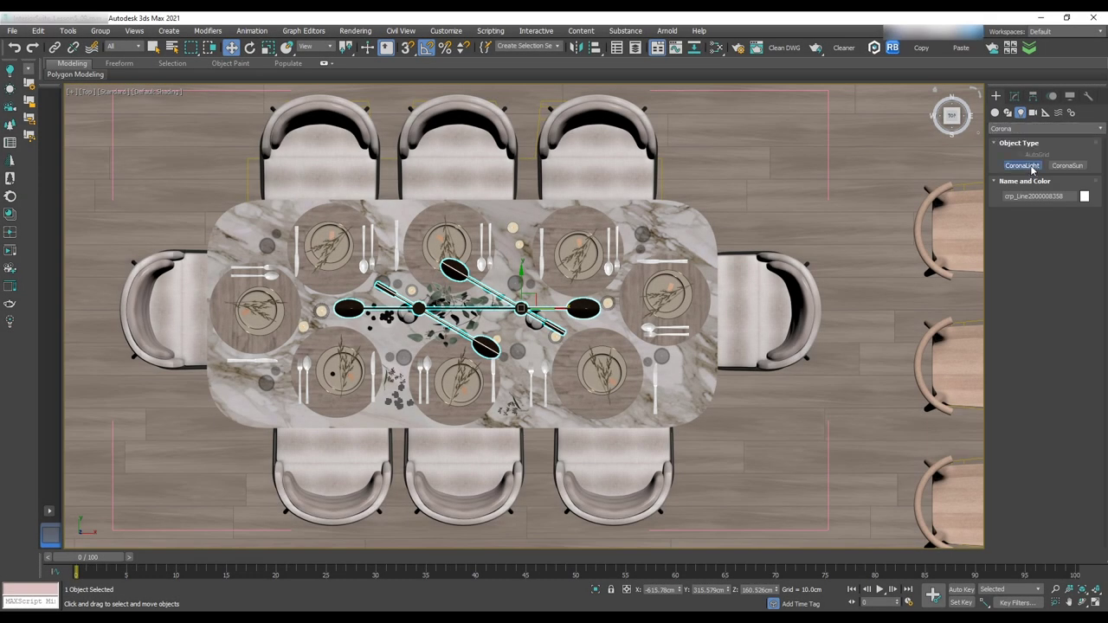
{"action": "left_click", "coordinate": [594, 590]}
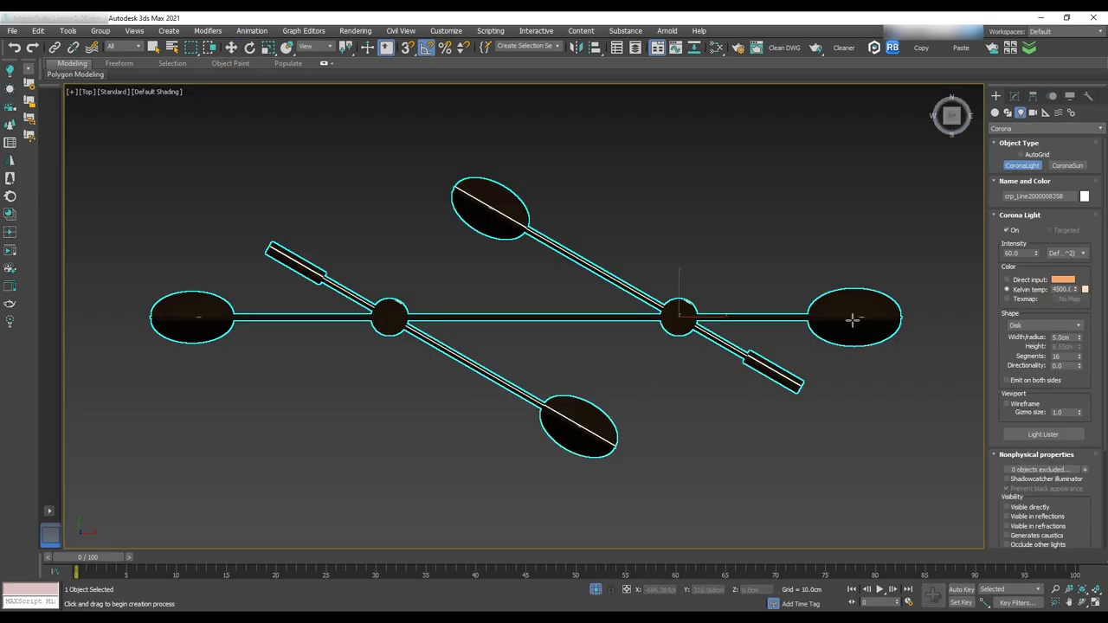
{"action": "left_click_drag", "start_coordinate": [853, 320], "coordinate": [871, 350]}
{"action": "left_click", "coordinate": [1015, 95]}
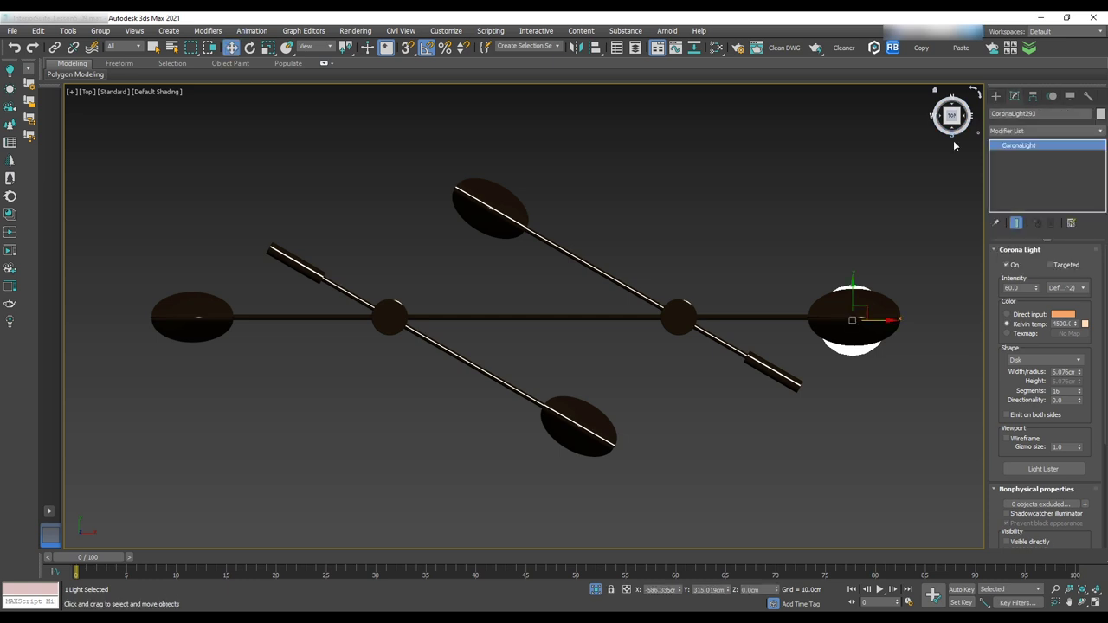
- Raise the disk light in the front view to just below the pendant shade, at a height of about 181 cm
{"action": "key", "text": "f"}
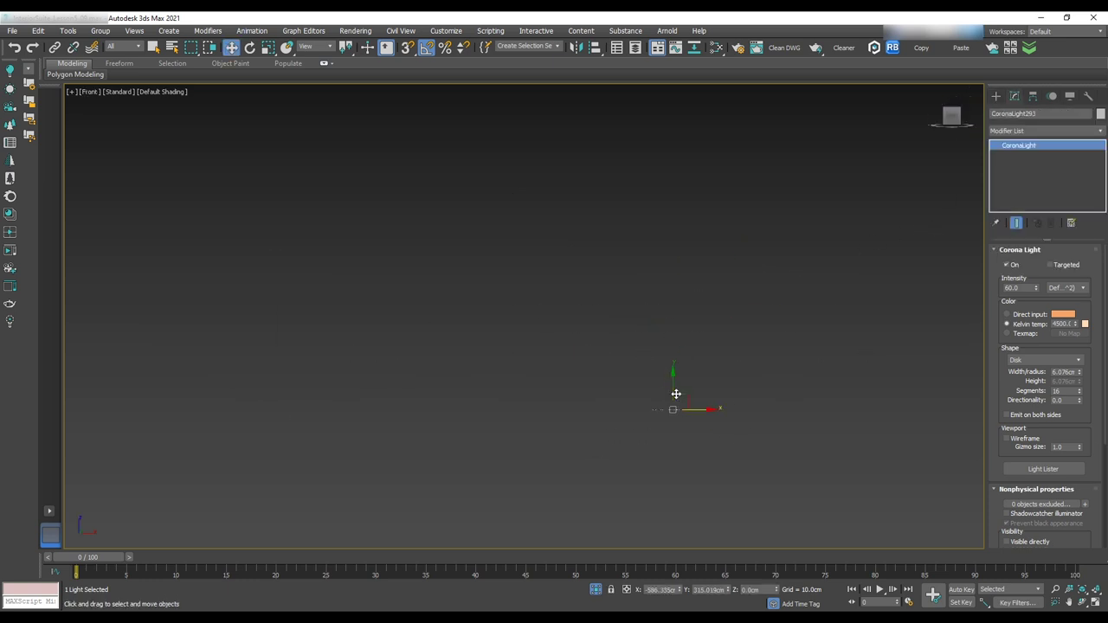
{"action": "scroll", "coordinate": [676, 393], "scroll_direction": "down", "scroll_amount": 3}
{"action": "left_click_drag", "start_coordinate": [672, 378], "coordinate": [698, 121]}
{"action": "scroll", "coordinate": [679, 132], "scroll_direction": "up", "scroll_amount": 7}
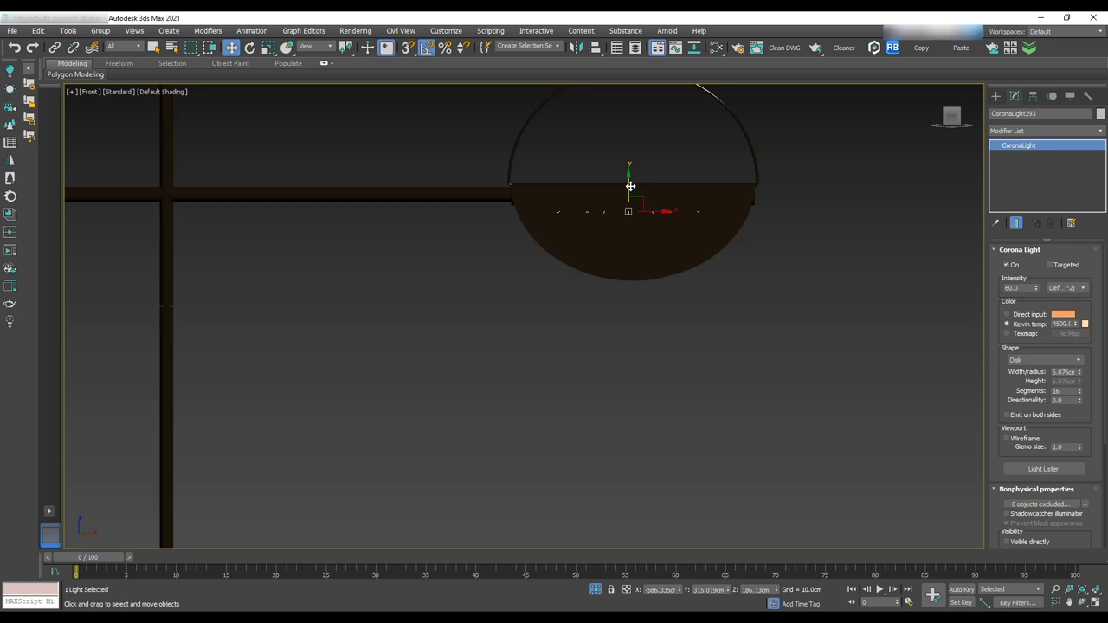
{"action": "left_click_drag", "start_coordinate": [630, 186], "coordinate": [629, 274]}
- Change the pendant light's shape to Sphere and reduce its radius to about 2.86 cm
{"action": "left_click", "coordinate": [1043, 360]}
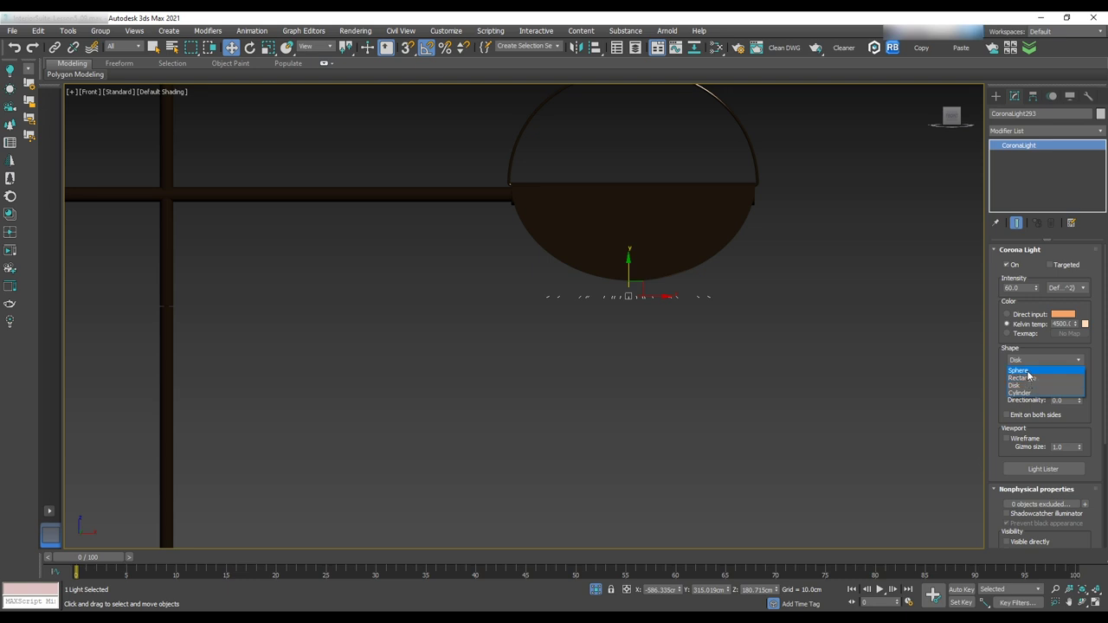
{"action": "left_click", "coordinate": [1026, 371]}
{"action": "middle_click_drag", "start_coordinate": [624, 290], "coordinate": [639, 305]}
{"action": "left_click_drag", "start_coordinate": [1079, 372], "coordinate": [1079, 400]}
{"action": "scroll", "coordinate": [710, 223], "scroll_direction": "down", "scroll_amount": 3}
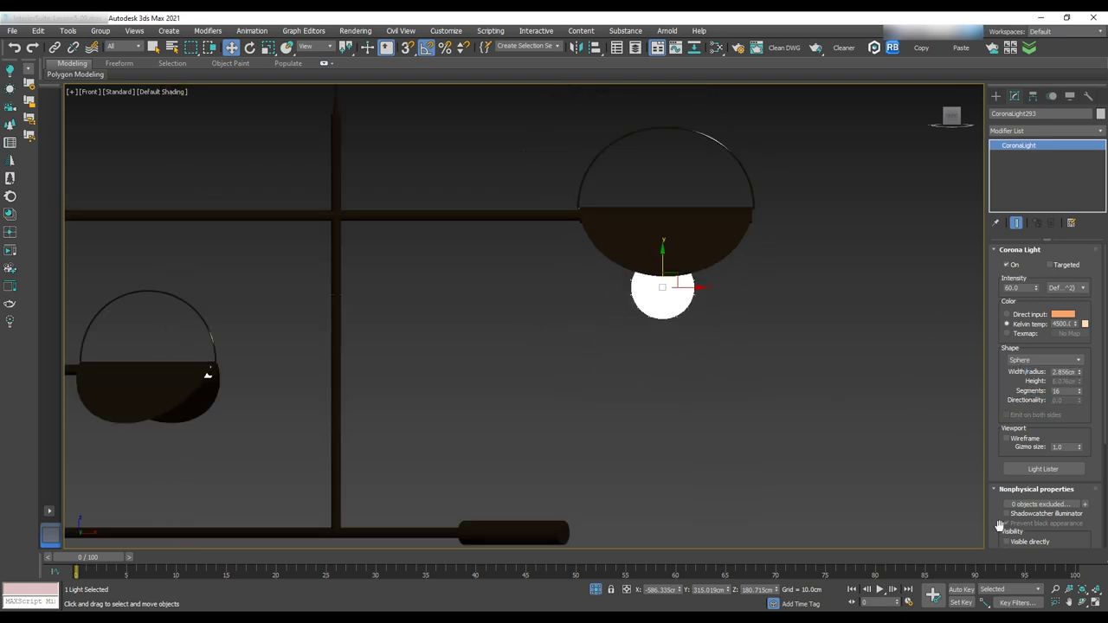
- Raise the sphere light to a height of about 182 cm and clone it as an instance onto the pendant's other shades
{"action": "left_click_drag", "start_coordinate": [999, 526], "coordinate": [999, 427]}
{"action": "middle_click_drag", "start_coordinate": [679, 296], "coordinate": [792, 270], "text": "alt"}
{"action": "left_click_drag", "start_coordinate": [663, 251], "coordinate": [663, 239]}
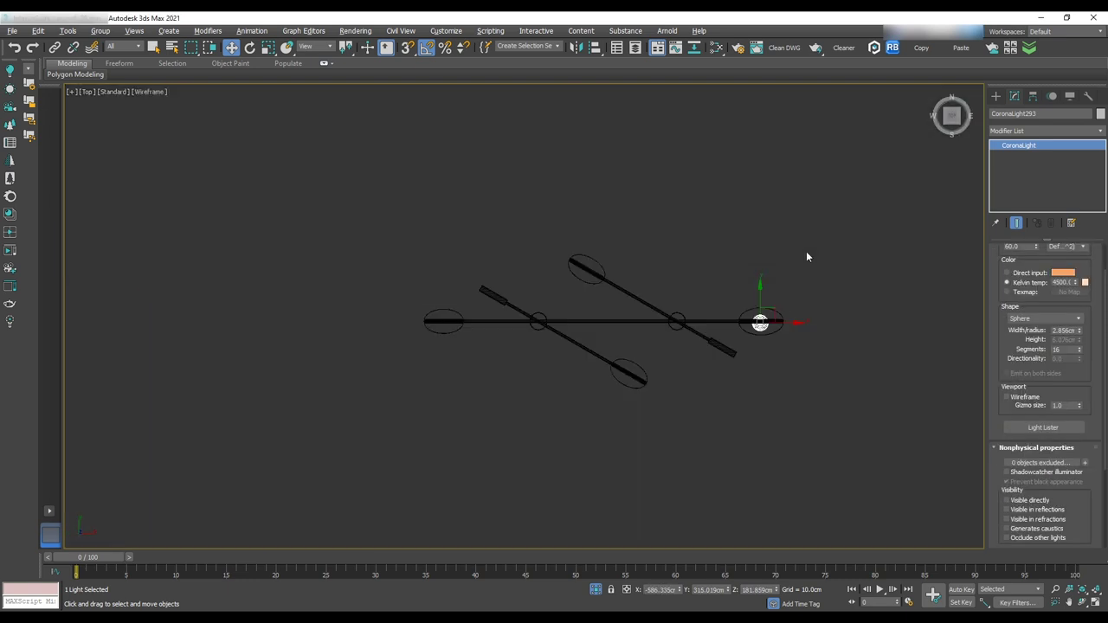
{"action": "left_click_drag", "start_coordinate": [759, 321], "coordinate": [631, 371], "text": "shift"}
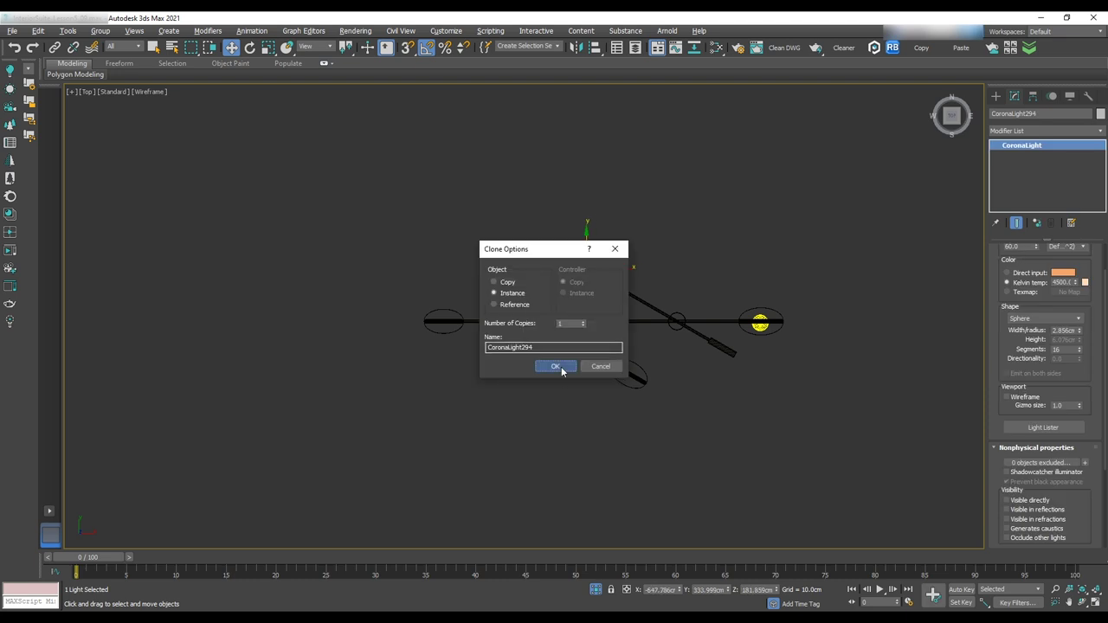
{"action": "left_click", "coordinate": [560, 366]}
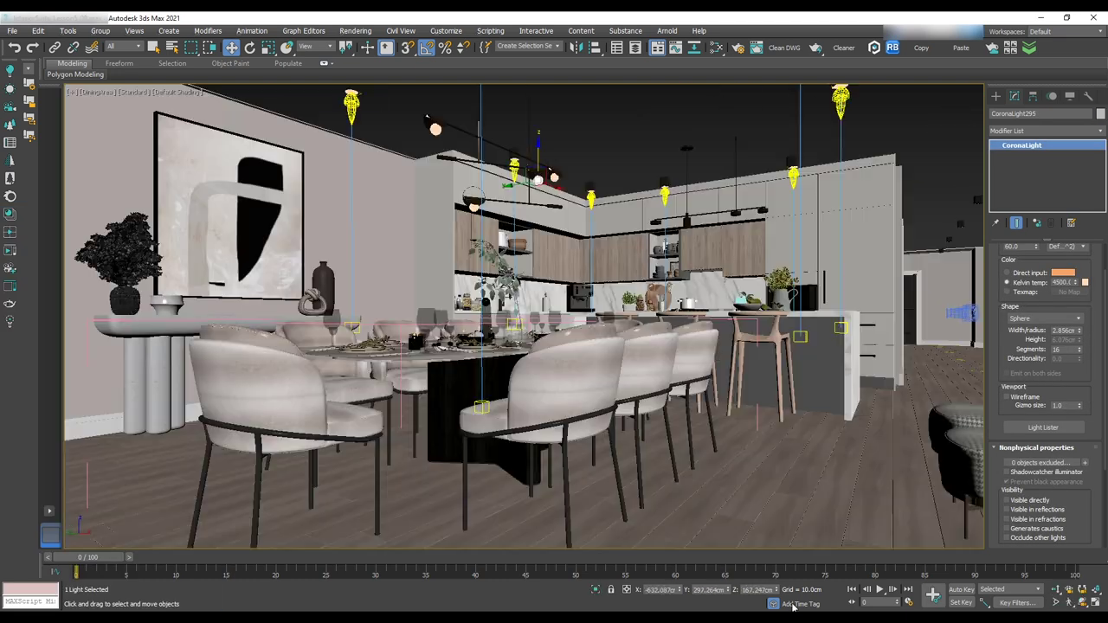
- Render the DiningArea camera interactively, setting the pendant lights to intensity 200 and the ceiling spotlights to 5500 K
{"action": "key", "text": "F10"}
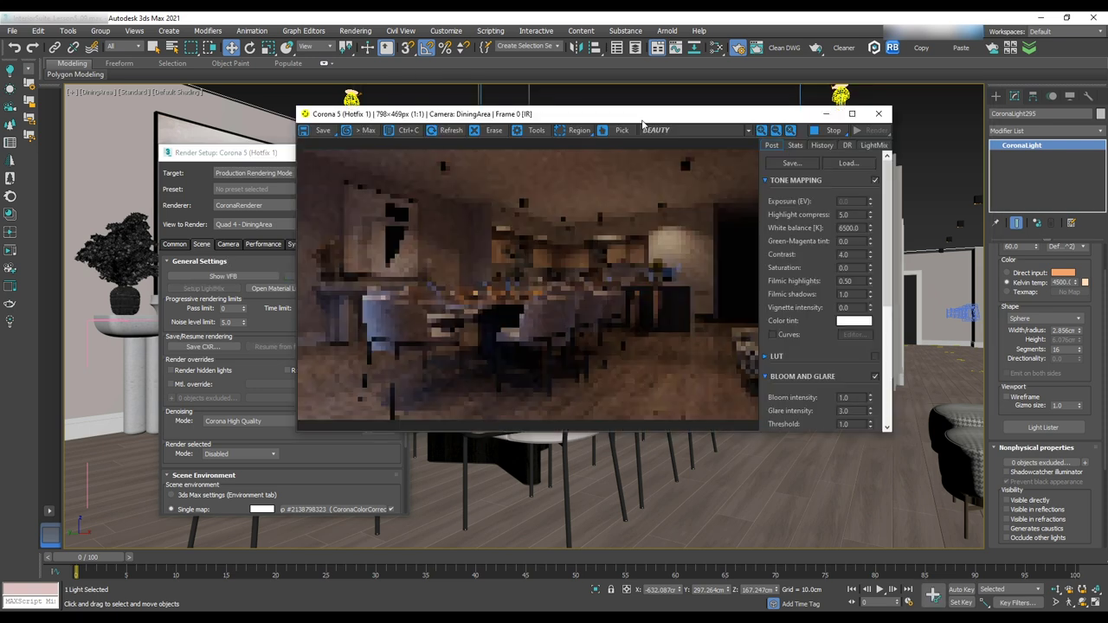
{"action": "left_click", "coordinate": [825, 130]}
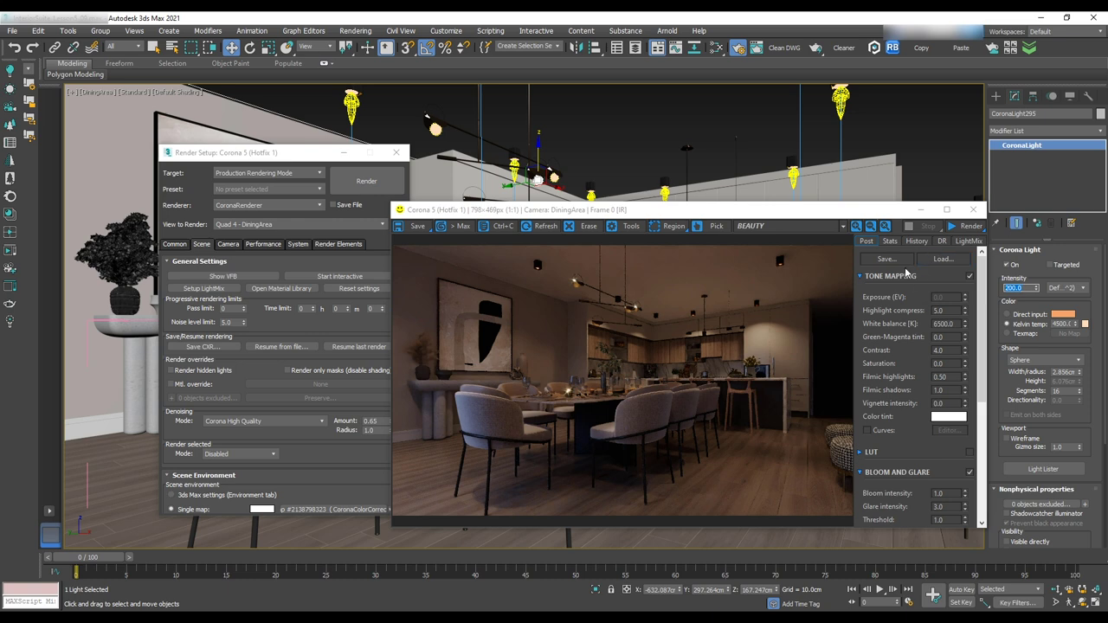
{"action": "left_click", "coordinate": [325, 277]}
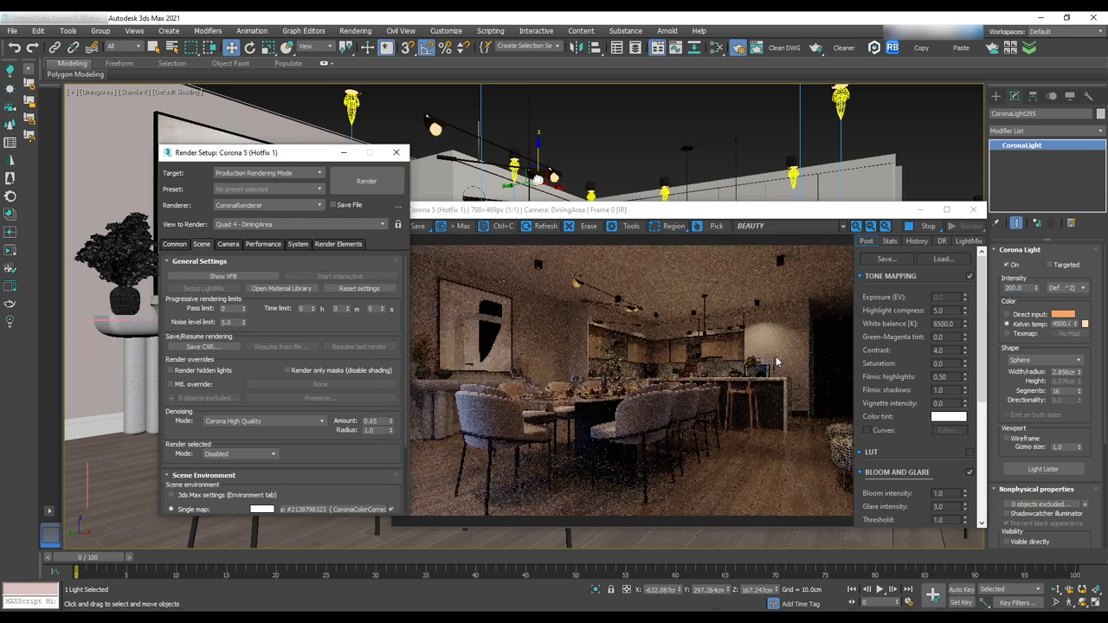
{"action": "left_click", "coordinate": [815, 257]}
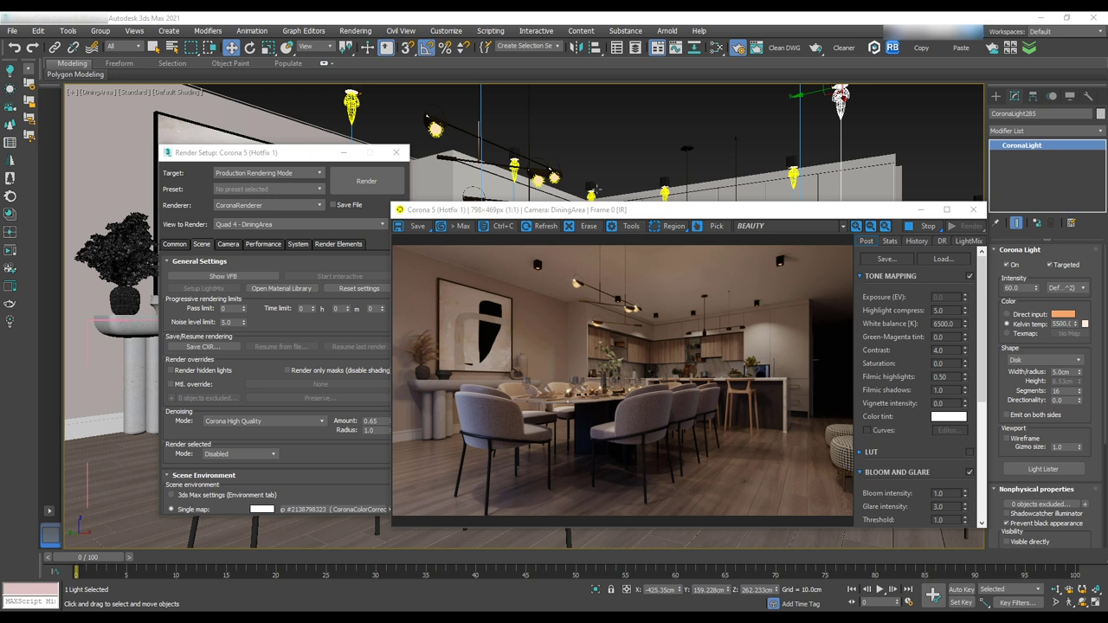
- Set the dining pendant's sphere lights to intensity 500 and a colour temperature of 4000 K
{"action": "left_click", "coordinate": [555, 177]}
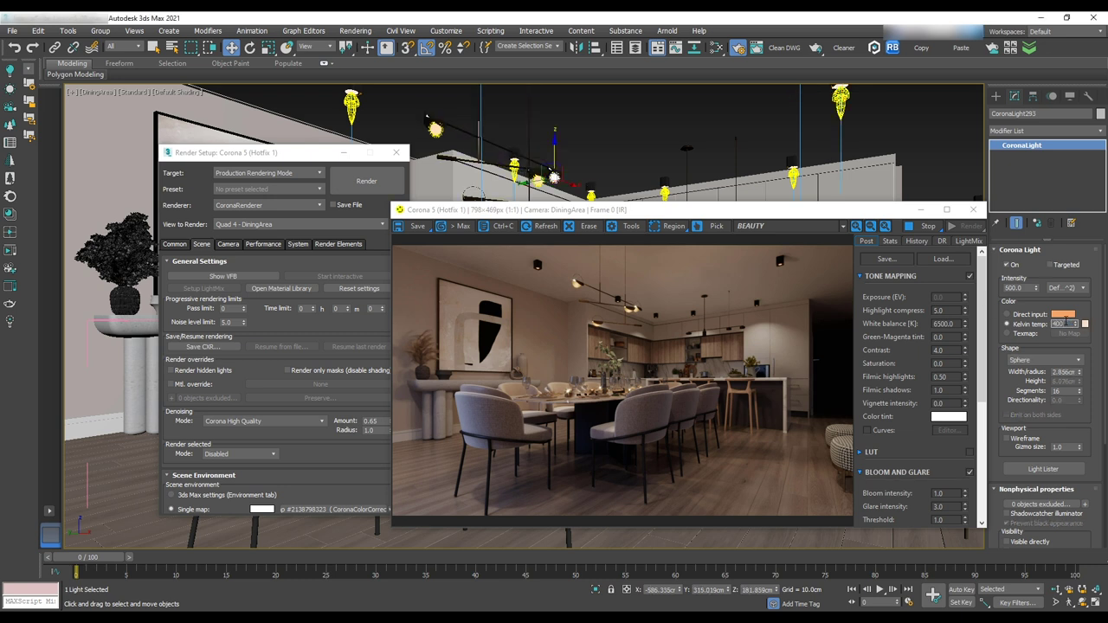
{"action": "key", "text": "Return"}
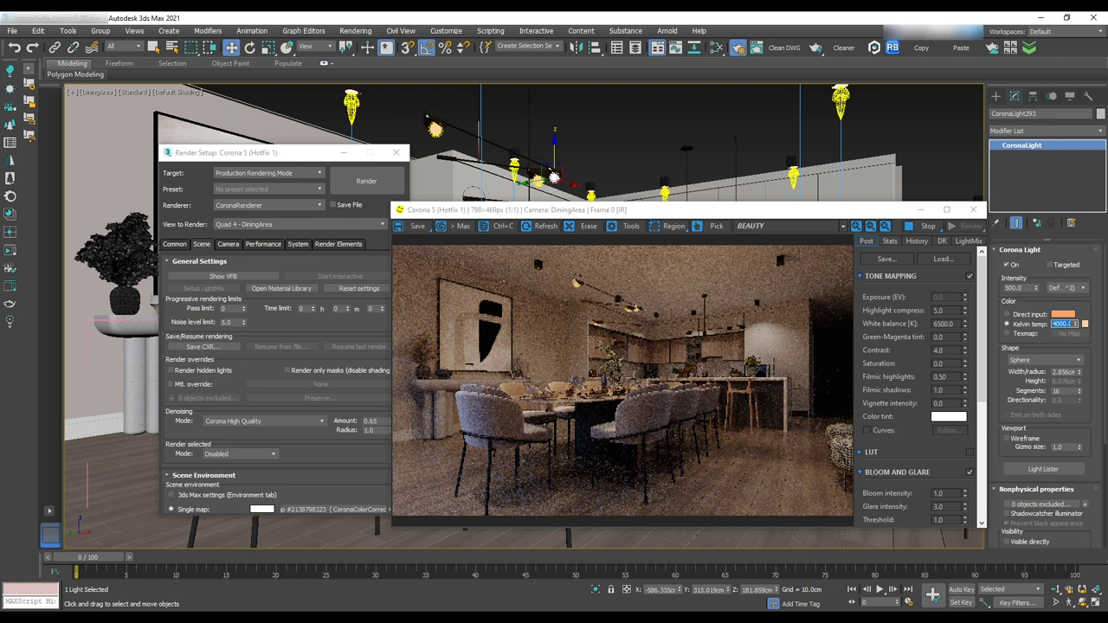
{"action": "left_click", "coordinate": [842, 112]}
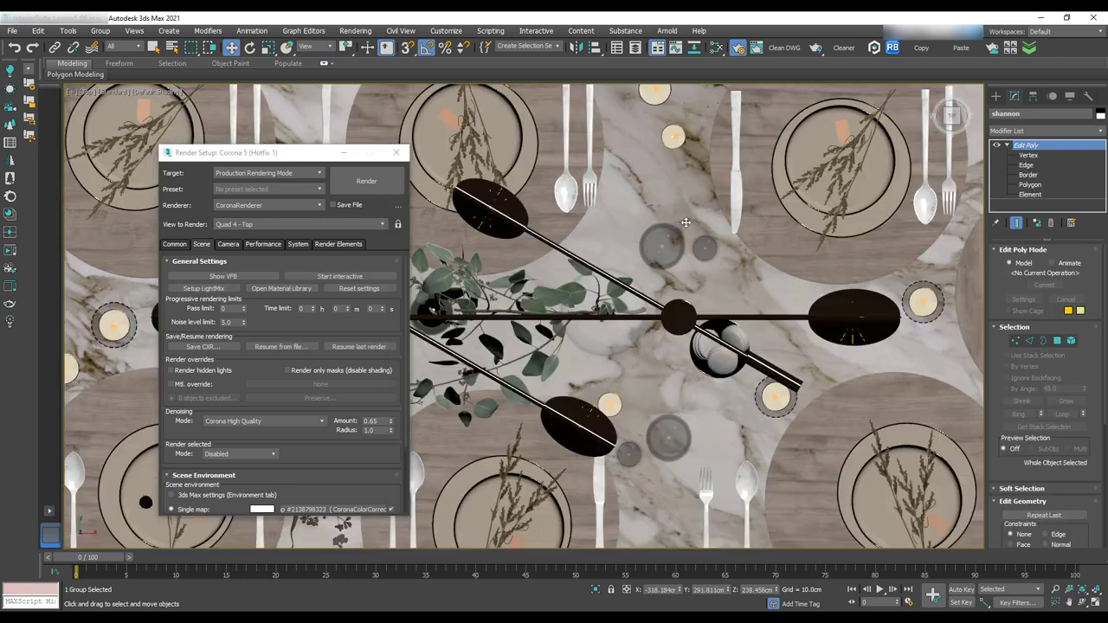
- Fit the new disk light beneath the island pendant's lamp and set its colour temperature to 4500 K
{"action": "scroll", "coordinate": [580, 451], "scroll_direction": "down", "scroll_amount": 5}
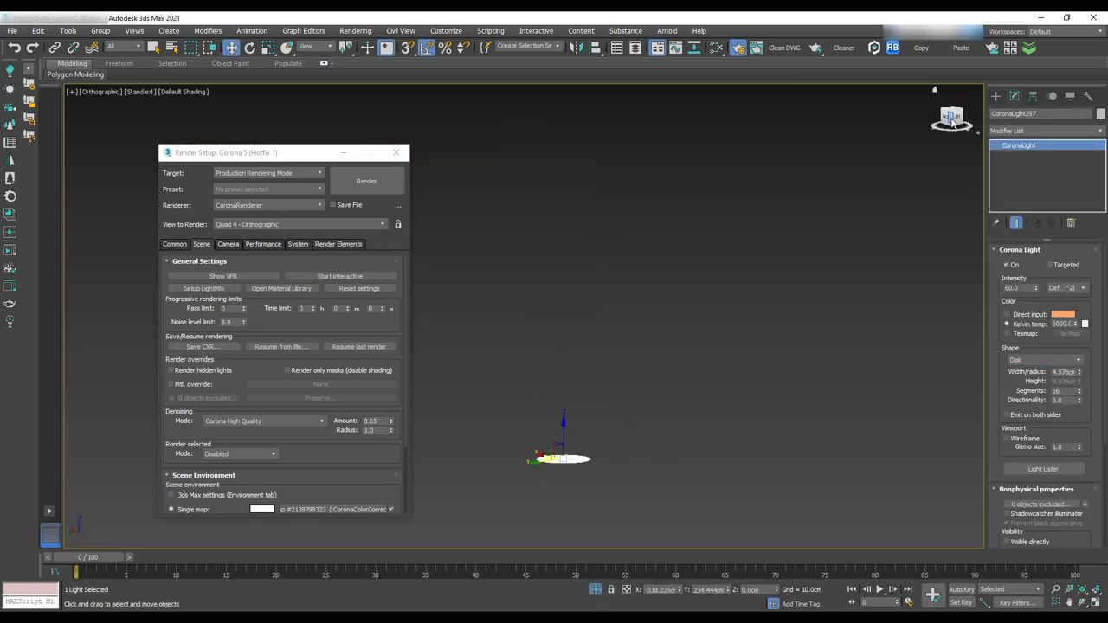
{"action": "key", "text": "l"}
{"action": "scroll", "coordinate": [692, 260], "scroll_direction": "up", "scroll_amount": 5}
{"action": "key", "text": "F3"}
{"action": "mouse_move", "coordinate": [681, 240]}
{"action": "middle_mouse_down", "text": "alt"}
{"action": "mouse_move", "coordinate": [744, 279]}
{"action": "mouse_move", "coordinate": [722, 239]}
{"action": "middle_mouse_up", "text": "alt"}
{"action": "key", "text": "F3"}
{"action": "double_click", "coordinate": [1061, 324]}
{"action": "type", "text": "4500"}
{"action": "middle_click_drag", "start_coordinate": [746, 376], "coordinate": [706, 460], "text": "alt"}
{"action": "scroll", "coordinate": [706, 461], "scroll_direction": "down", "scroll_amount": 6}
{"action": "key", "text": "t"}
- Clone the disk light as instances along the island pendant onto its other round lamps and the cylindrical shade
{"action": "left_click_drag", "start_coordinate": [702, 447], "coordinate": [702, 311], "text": "shift"}
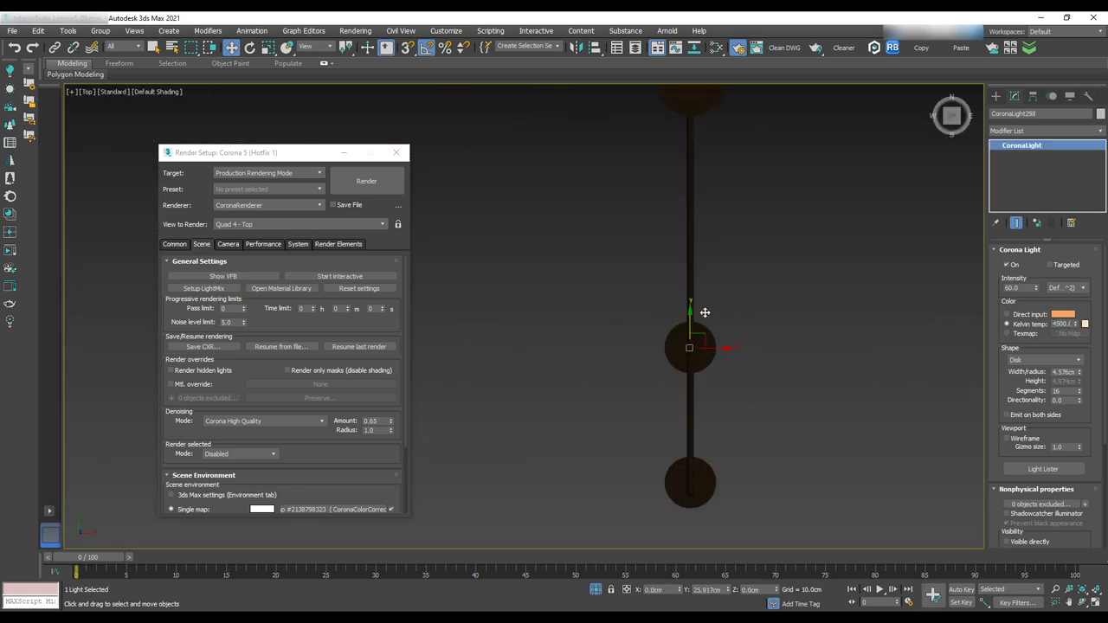
{"action": "middle_click_drag", "start_coordinate": [702, 311], "coordinate": [735, 199], "text": "alt"}
{"action": "left_click_drag", "start_coordinate": [807, 254], "coordinate": [519, 186], "text": "shift"}
{"action": "middle_click_drag", "start_coordinate": [770, 320], "coordinate": [779, 430]}
{"action": "scroll", "coordinate": [554, 303], "scroll_direction": "up", "scroll_amount": 5}
{"action": "middle_click_drag", "start_coordinate": [580, 302], "coordinate": [578, 268], "text": "alt"}
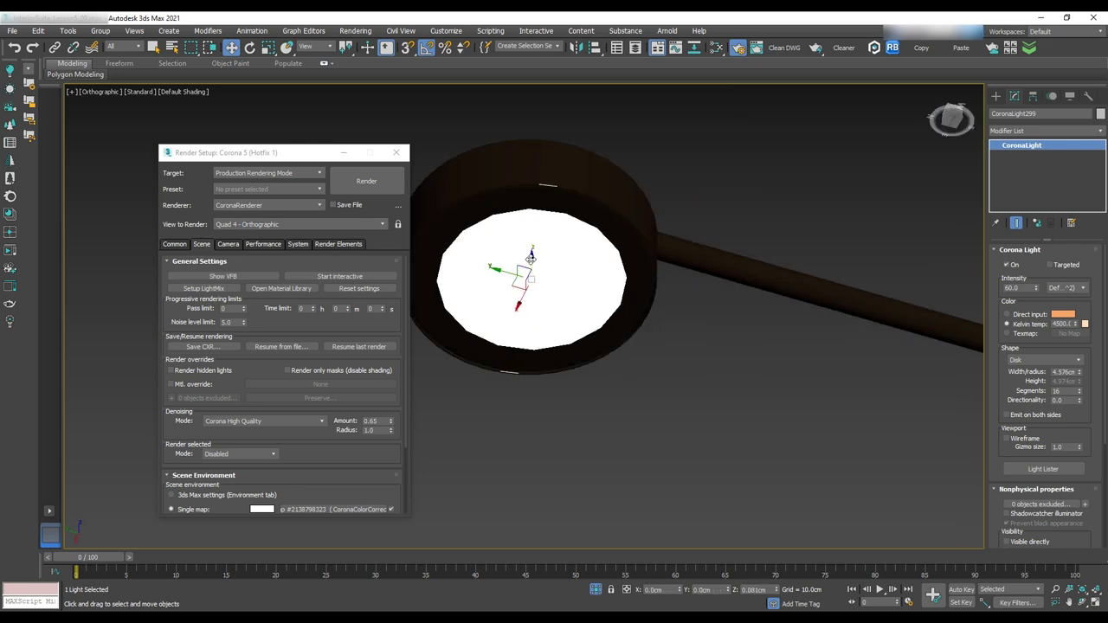
{"action": "scroll", "coordinate": [545, 269], "scroll_direction": "down", "scroll_amount": 5}
{"action": "left_click_drag", "start_coordinate": [528, 262], "coordinate": [865, 374], "text": "shift"}
- Centre the cloned disk light under the cylindrical shade in the top view and lower it to the shade's lower rim
{"action": "key", "text": "t"}
{"action": "left_click_drag", "start_coordinate": [786, 407], "coordinate": [787, 384]}
{"action": "key", "text": "F3"}
{"action": "scroll", "coordinate": [784, 384], "scroll_direction": "up", "scroll_amount": 6}
{"action": "left_click_drag", "start_coordinate": [749, 422], "coordinate": [750, 389]}
{"action": "middle_click_drag", "start_coordinate": [750, 390], "coordinate": [755, 338], "text": "alt"}
{"action": "scroll", "coordinate": [752, 425], "scroll_direction": "down", "scroll_amount": 6}
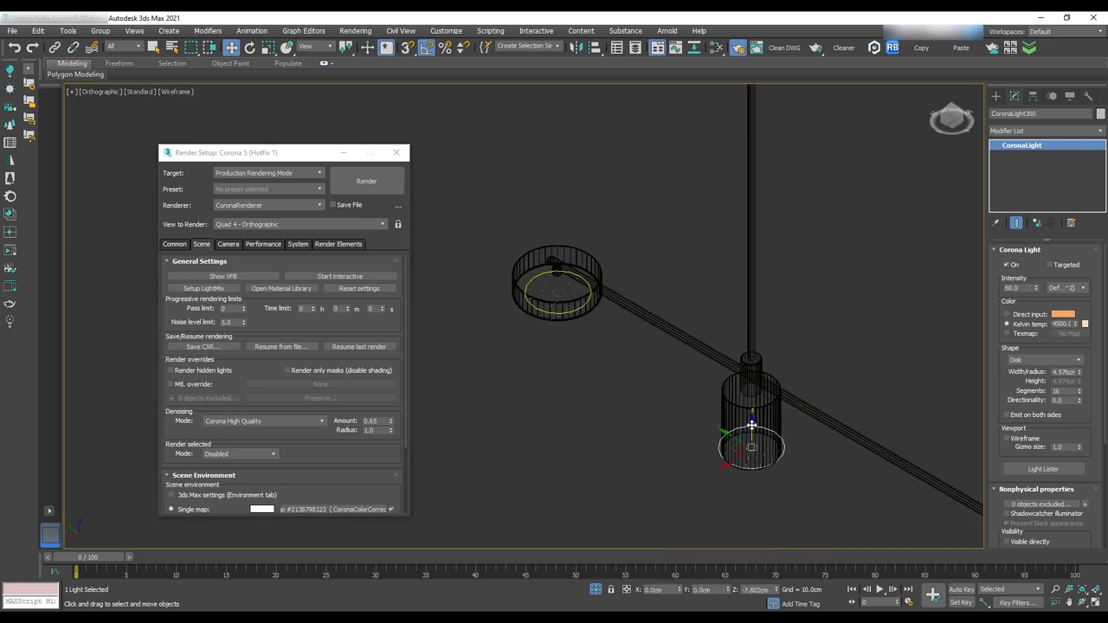
- Make the cylindrical shade's light unique, reduce its radius to about 3.7 cm, and restore the DiningArea camera view
{"action": "scroll", "coordinate": [752, 433], "scroll_direction": "up", "scroll_amount": 6}
{"action": "left_click", "coordinate": [1037, 223]}
{"action": "left_click_drag", "start_coordinate": [1079, 373], "coordinate": [1079, 398]}
{"action": "key", "text": "F3"}
{"action": "scroll", "coordinate": [794, 421], "scroll_direction": "up", "scroll_amount": 3}
{"action": "left_click_drag", "start_coordinate": [726, 462], "coordinate": [743, 451]}
{"action": "scroll", "coordinate": [741, 450], "scroll_direction": "down", "scroll_amount": 3}
{"action": "left_click", "coordinate": [100, 91]}
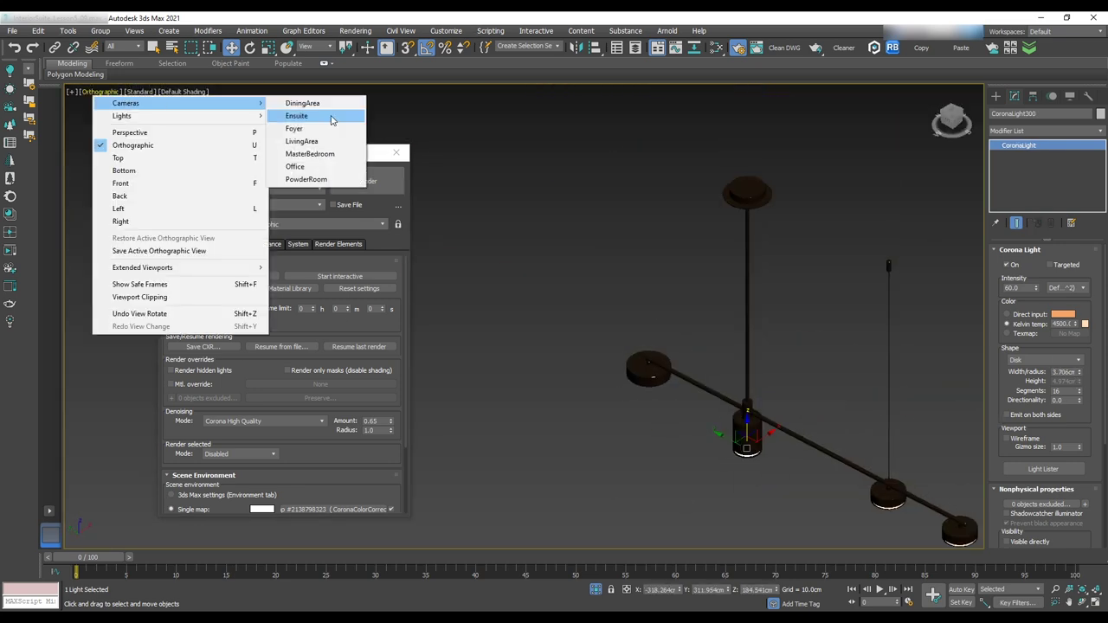
{"action": "left_click", "coordinate": [297, 116]}
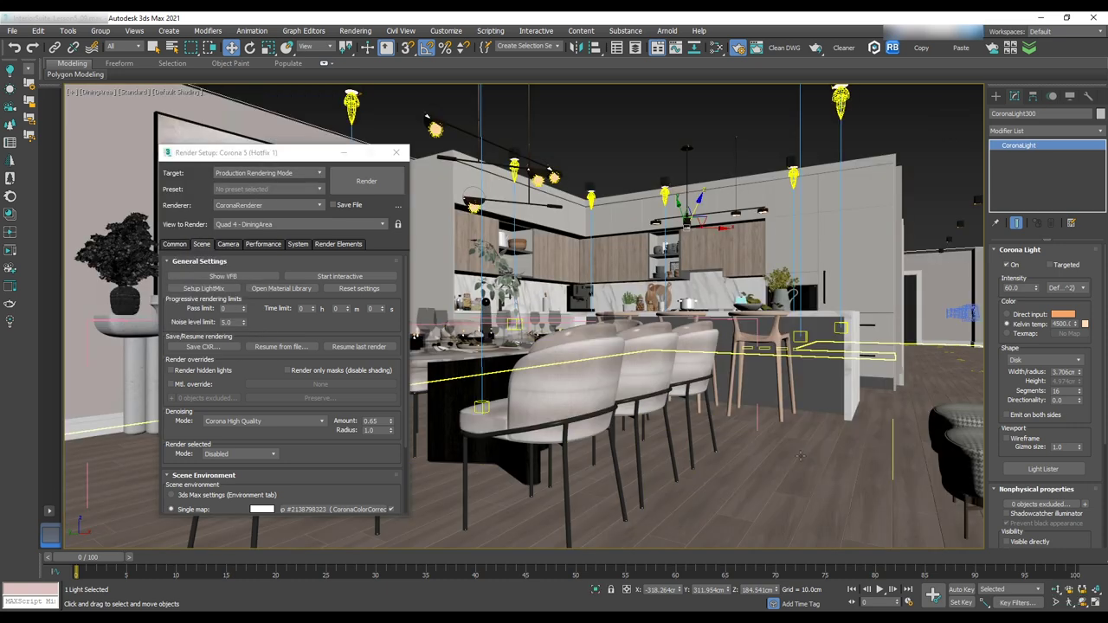
- Rotate the rectangular under-cabinet light -90° about Z and adjust its width to fit the kitchen cabinet
{"action": "key", "text": "p"}
{"action": "key", "text": "e"}
{"action": "left_click_drag", "start_coordinate": [729, 204], "coordinate": [761, 196]}
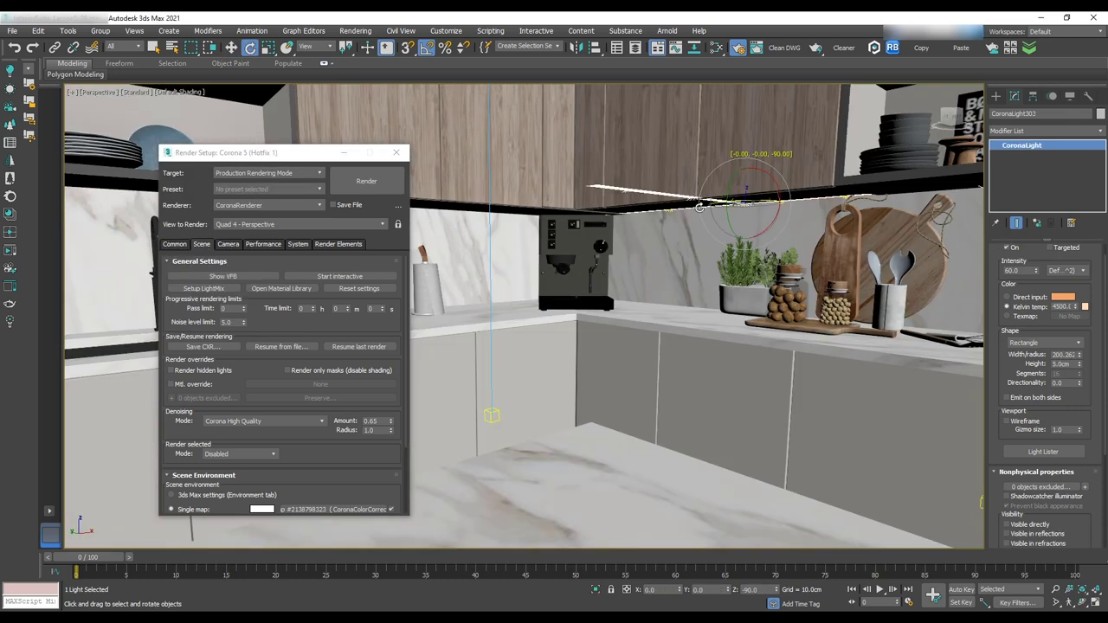
{"action": "key", "text": "w"}
{"action": "middle_click_drag", "start_coordinate": [811, 512], "coordinate": [745, 484], "text": "alt"}
{"action": "left_click", "coordinate": [397, 153]}
{"action": "left_click_drag", "start_coordinate": [1079, 355], "coordinate": [1077, 322]}
- Limit selection to lights and raise the 57.6 cm wide strip light closer to the wall cabinet's underside
{"action": "middle_click_drag", "start_coordinate": [606, 347], "coordinate": [537, 380], "text": "alt"}
{"action": "left_click", "coordinate": [125, 46]}
{"action": "left_click", "coordinate": [121, 85]}
{"action": "left_click", "coordinate": [780, 237]}
{"action": "scroll", "coordinate": [762, 247], "scroll_direction": "up", "scroll_amount": 4}
{"action": "middle_click_drag", "start_coordinate": [762, 247], "coordinate": [649, 186], "text": "alt"}
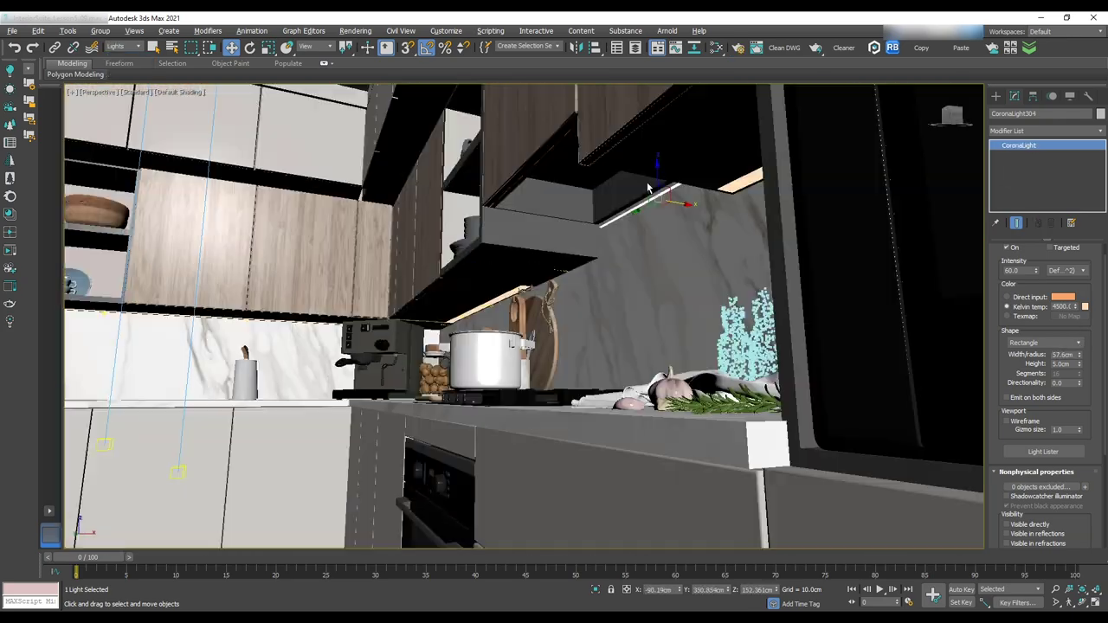
{"action": "left_click_drag", "start_coordinate": [651, 173], "coordinate": [651, 159]}
{"action": "scroll", "coordinate": [641, 178], "scroll_direction": "up", "scroll_amount": 3}
- Toggle the Visible directly option for the kitchen's under-cabinet strip lights
{"action": "middle_click_drag", "start_coordinate": [652, 159], "coordinate": [846, 373], "text": "alt"}
{"action": "scroll", "coordinate": [641, 177], "scroll_direction": "down", "scroll_amount": 6}
{"action": "left_click_drag", "start_coordinate": [1082, 412], "coordinate": [1083, 306]}
{"action": "left_click", "coordinate": [1006, 417]}
{"action": "left_click", "coordinate": [708, 214]}
{"action": "left_click", "coordinate": [1006, 418]}
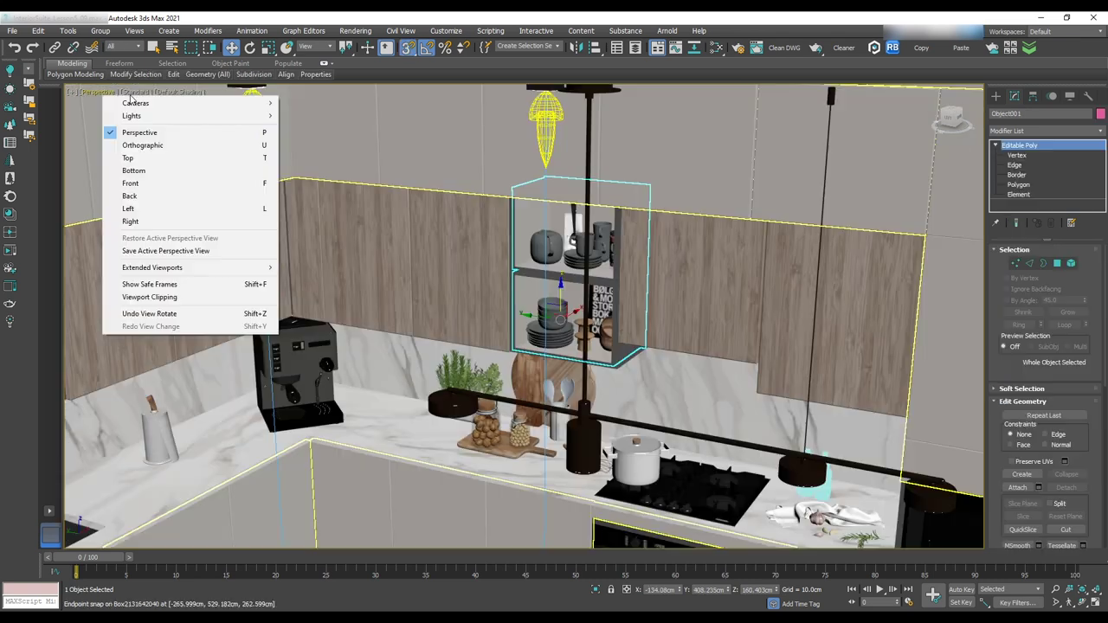
- Start an interactive render of the DiningArea camera and move the frame buffer clear of the kitchen
{"action": "mouse_move", "coordinate": [116, 96]}
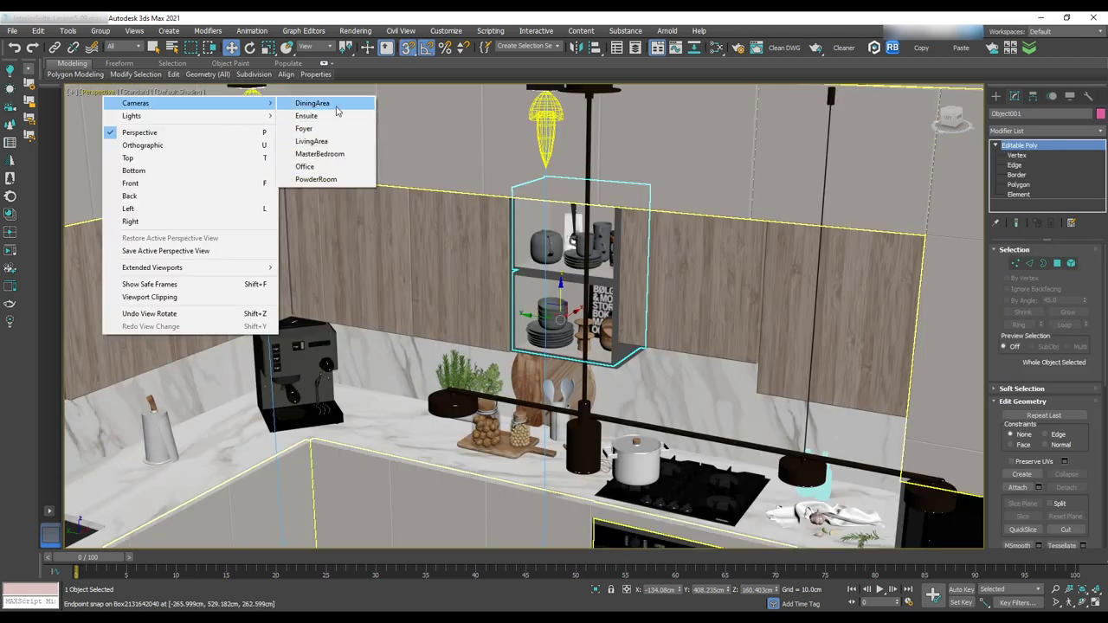
{"action": "left_click", "coordinate": [320, 138]}
{"action": "key", "text": "F10"}
{"action": "left_click", "coordinate": [320, 275]}
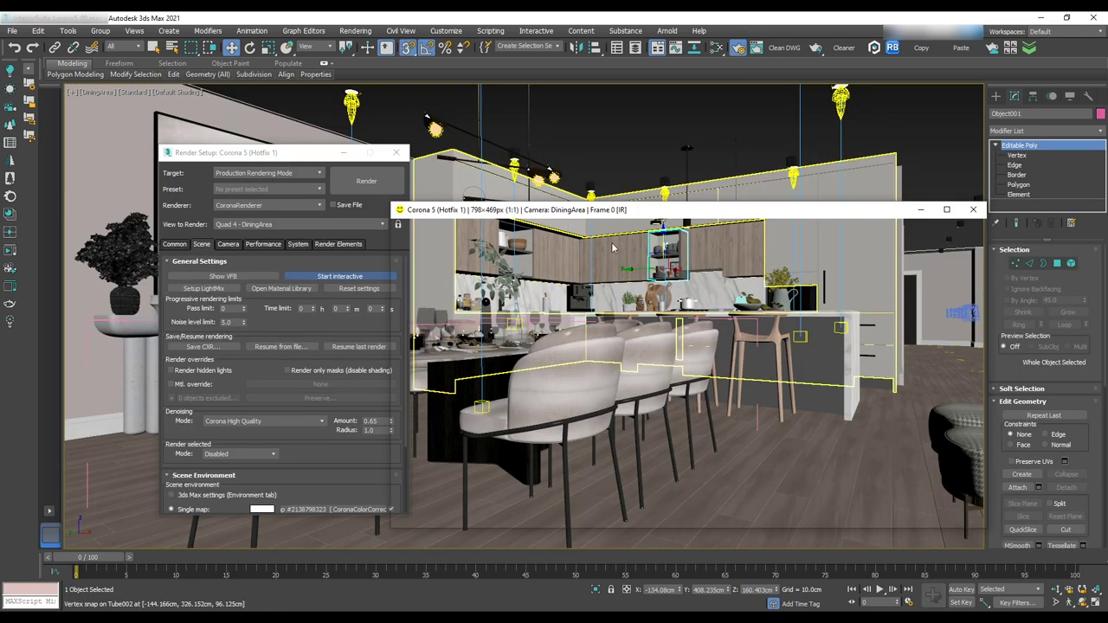
{"action": "left_click_drag", "start_coordinate": [607, 209], "coordinate": [284, 147]}
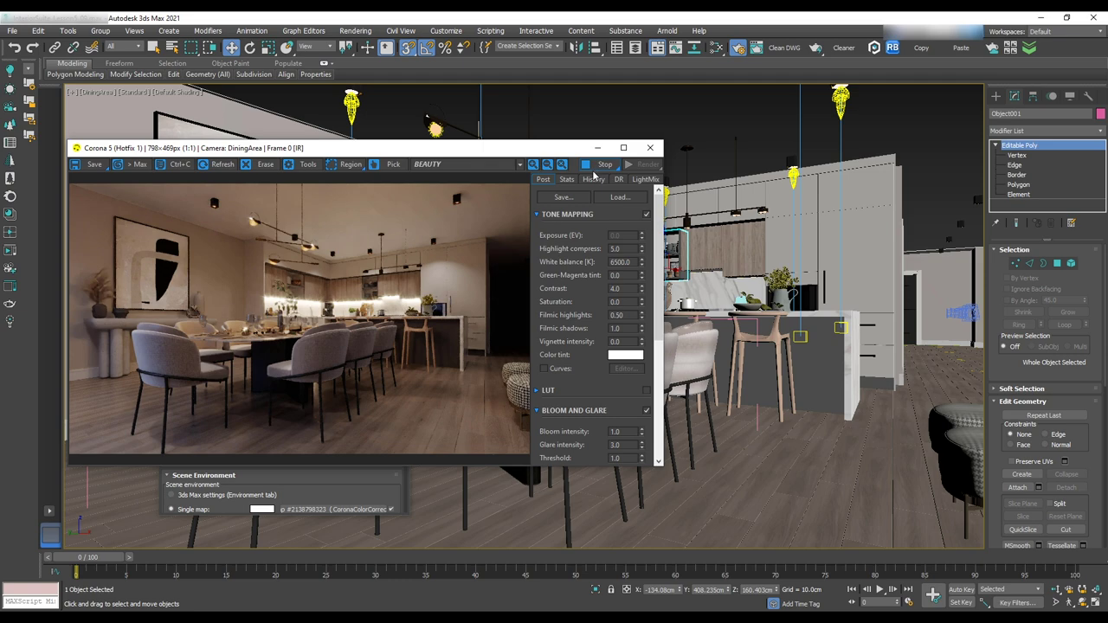
- Limit selection to lights, set the island pendant's disk lights to intensity 12, and close the render preview
{"action": "left_click_drag", "start_coordinate": [567, 149], "coordinate": [342, 147]}
{"action": "left_click", "coordinate": [128, 47]}
{"action": "left_click", "coordinate": [126, 79]}
{"action": "left_click", "coordinate": [711, 254]}
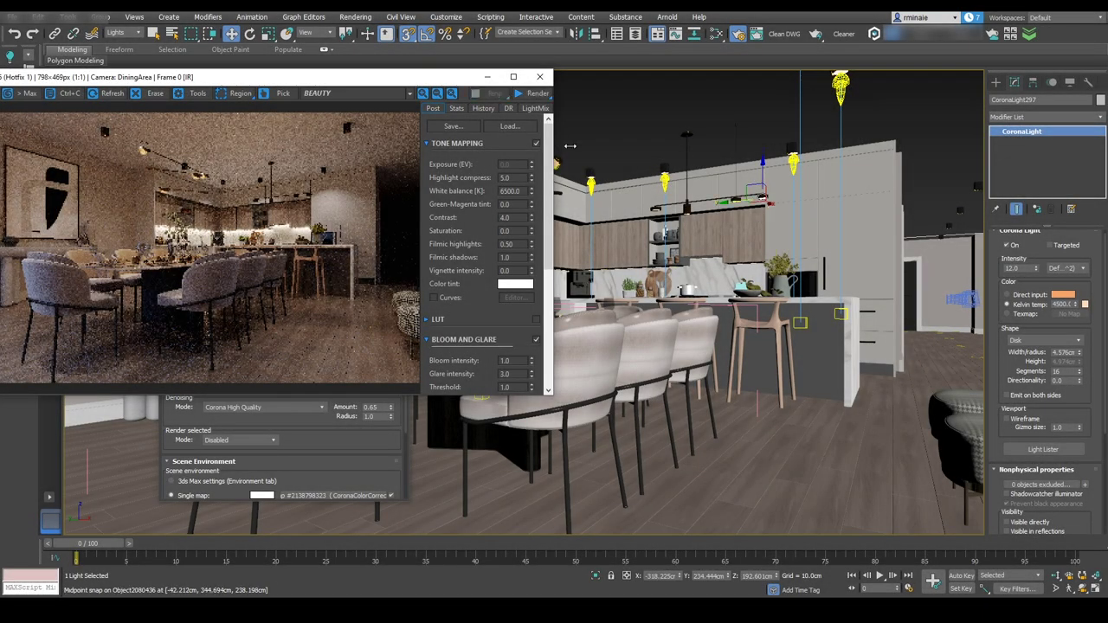
{"action": "left_click", "coordinate": [540, 77]}
- Clone the ceiling spotlight nearest the kitchen island onto the first hallway fixture in the top view
{"action": "left_click", "coordinate": [839, 90]}
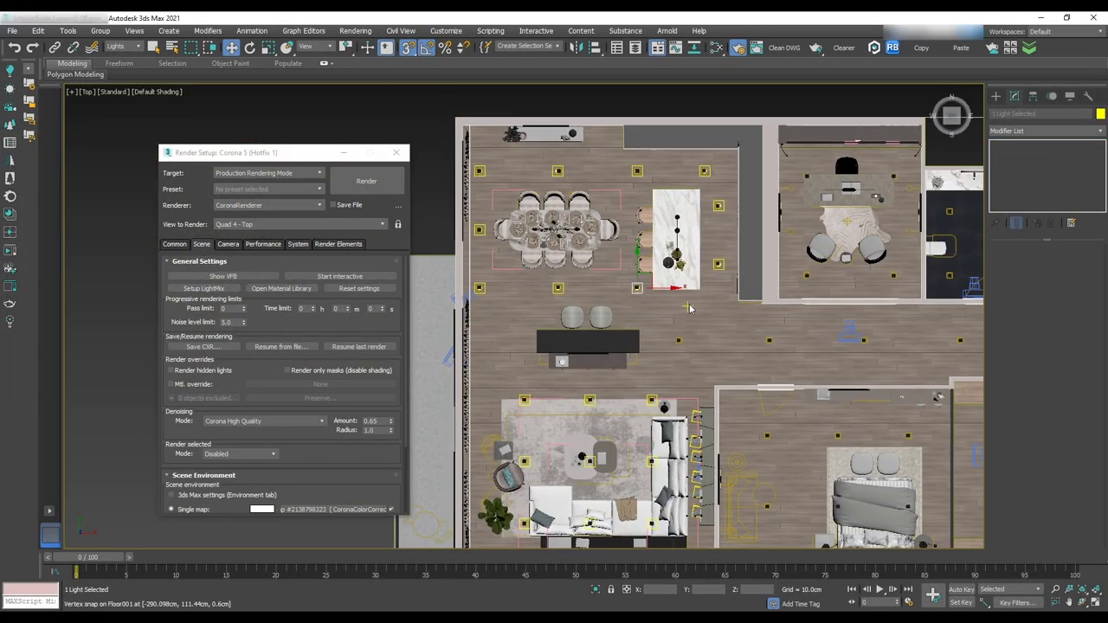
{"action": "scroll", "coordinate": [689, 308], "scroll_direction": "up", "scroll_amount": 4}
{"action": "left_click", "coordinate": [671, 375]}
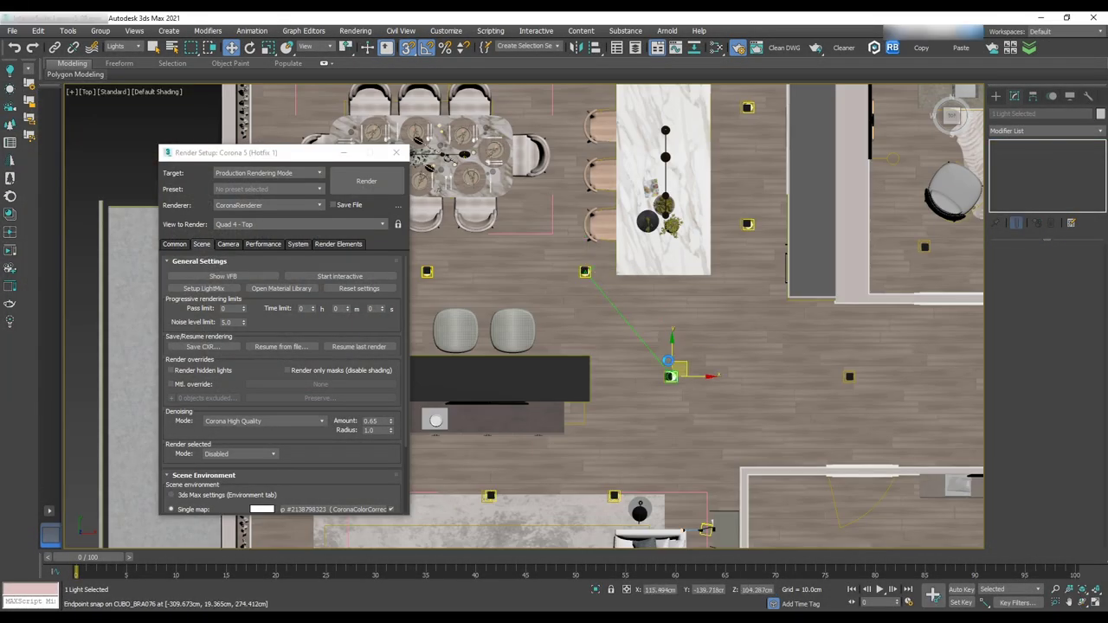
{"action": "left_click", "coordinate": [411, 50]}
- Clone the hallway spotlight as instances onto the next ceiling fixtures along the corridor
{"action": "middle_click_drag", "start_coordinate": [712, 378], "coordinate": [607, 358]}
{"action": "scroll", "coordinate": [608, 357], "scroll_direction": "down", "scroll_amount": 2}
{"action": "left_click_drag", "start_coordinate": [612, 356], "coordinate": [739, 357]}
{"action": "left_click", "coordinate": [554, 367]}
{"action": "middle_click_drag", "start_coordinate": [779, 359], "coordinate": [531, 345]}
{"action": "left_click_drag", "start_coordinate": [492, 341], "coordinate": [819, 342], "text": "shift"}
{"action": "left_click", "coordinate": [554, 366]}
{"action": "left_click", "coordinate": [554, 367]}
{"action": "left_click", "coordinate": [554, 366]}
- Clone the spotlight as instances onto the last corridor fixture and the fixture in front of the foyer console
{"action": "middle_click_drag", "start_coordinate": [883, 321], "coordinate": [658, 366]}
{"action": "left_click_drag", "start_coordinate": [671, 385], "coordinate": [807, 385], "text": "shift"}
{"action": "left_click", "coordinate": [554, 366]}
{"action": "left_click_drag", "start_coordinate": [773, 353], "coordinate": [773, 268], "text": "shift"}
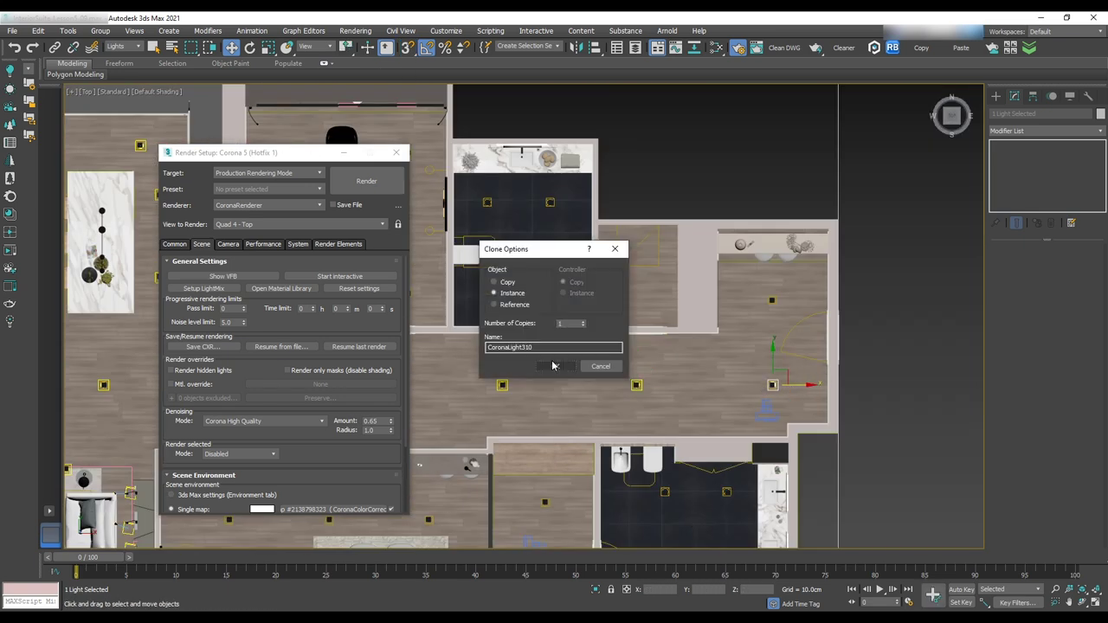
{"action": "left_click", "coordinate": [554, 366]}
- Switch to the DiningArea camera and render it interactively with the hallway spotlights in place
{"action": "left_click", "coordinate": [396, 154]}
{"action": "scroll", "coordinate": [527, 342], "scroll_direction": "down", "scroll_amount": 2}
{"action": "middle_click_drag", "start_coordinate": [527, 342], "coordinate": [817, 336]}
{"action": "left_click", "coordinate": [89, 94]}
{"action": "mouse_move", "coordinate": [139, 104]}
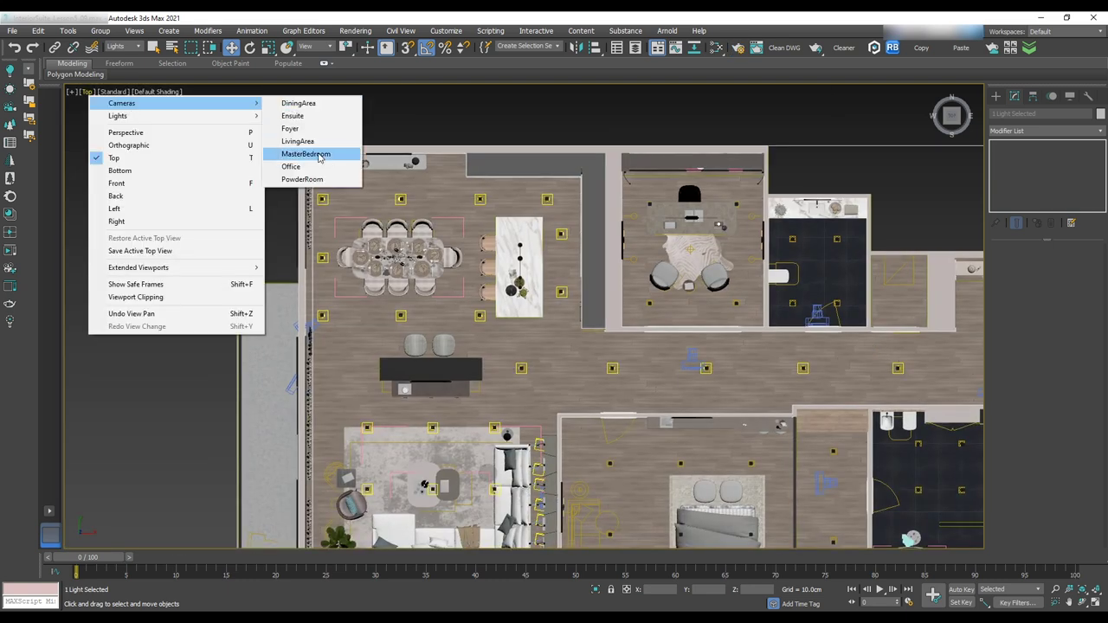
{"action": "left_click", "coordinate": [298, 105]}
{"action": "left_click", "coordinate": [738, 49]}
{"action": "left_click", "coordinate": [316, 277]}
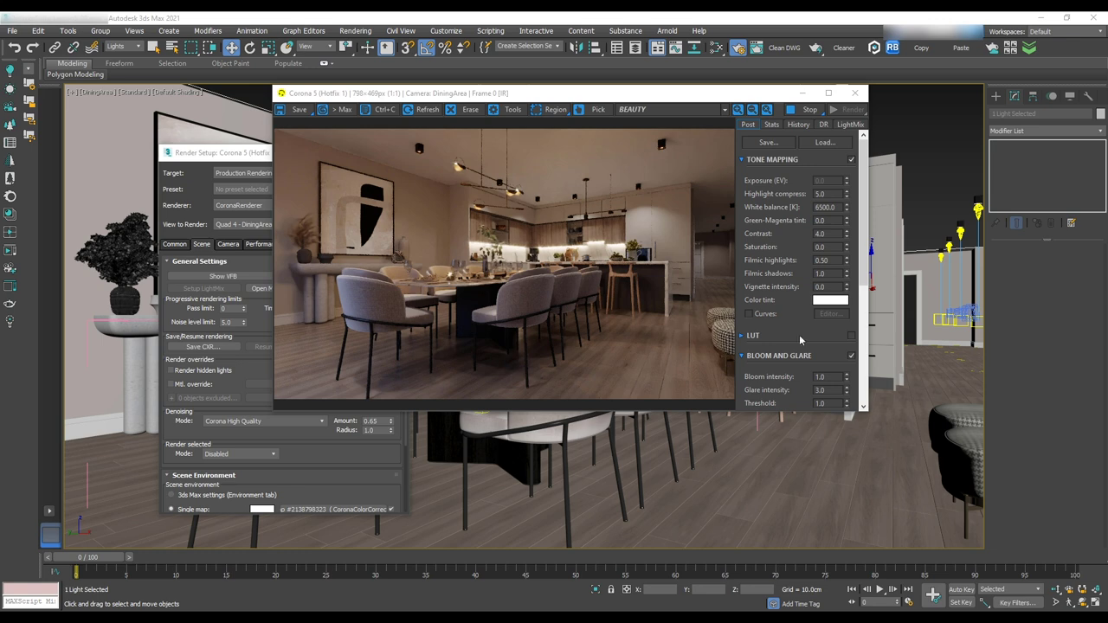
- Close the dining preview, switch to the Foyer camera, and start an interactive render
{"action": "left_click", "coordinate": [855, 94]}
{"action": "left_click", "coordinate": [397, 154]}
{"action": "left_click", "coordinate": [99, 93]}
{"action": "mouse_move", "coordinate": [138, 104]}
{"action": "left_click", "coordinate": [312, 128]}
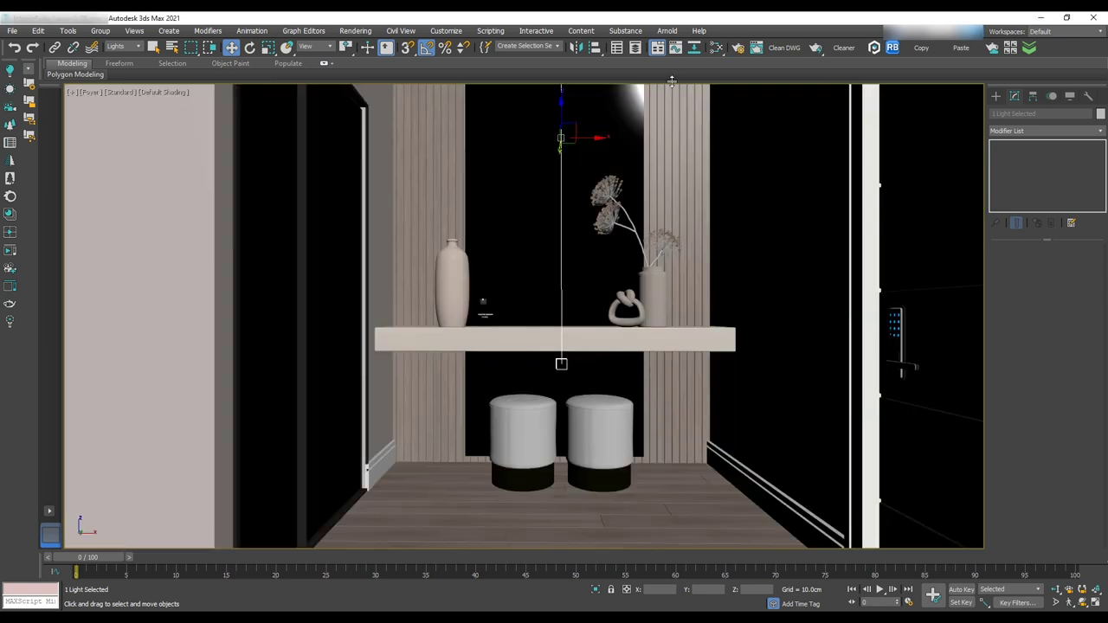
{"action": "key", "text": "F10"}
{"action": "left_click", "coordinate": [321, 275]}
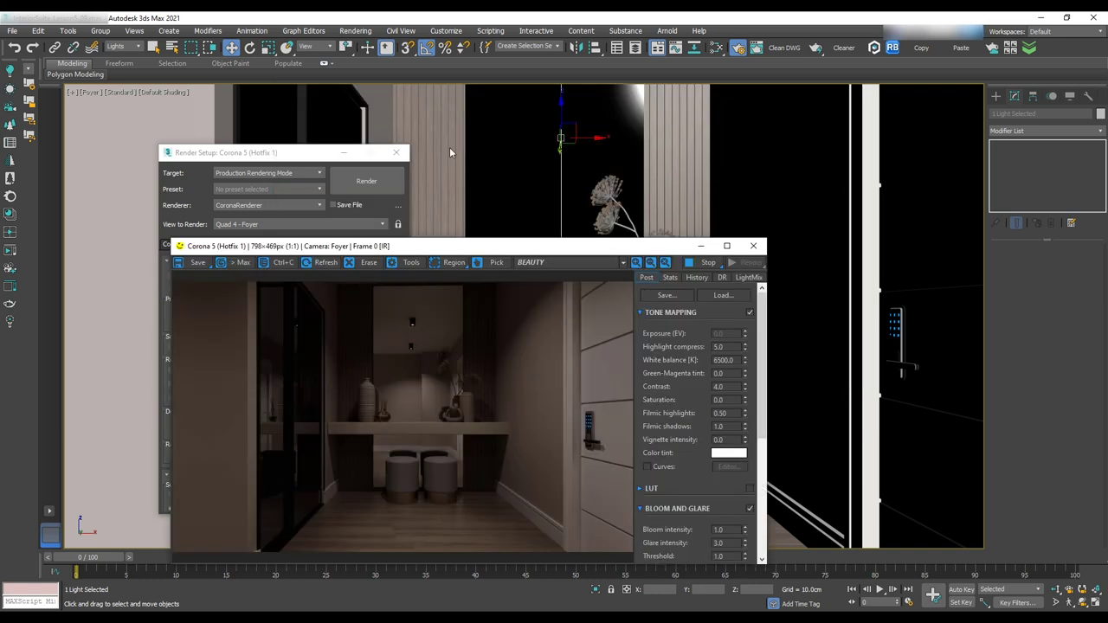
- Select a hallway ceiling spotlight in the top view and set its intensity to 300 while previewing the Foyer camera
{"action": "left_click", "coordinate": [558, 122]}
{"action": "key", "text": "t"}
{"action": "scroll", "coordinate": [746, 184], "scroll_direction": "down", "scroll_amount": 8}
{"action": "middle_click_drag", "start_coordinate": [857, 303], "coordinate": [857, 189]}
{"action": "left_click", "coordinate": [921, 292]}
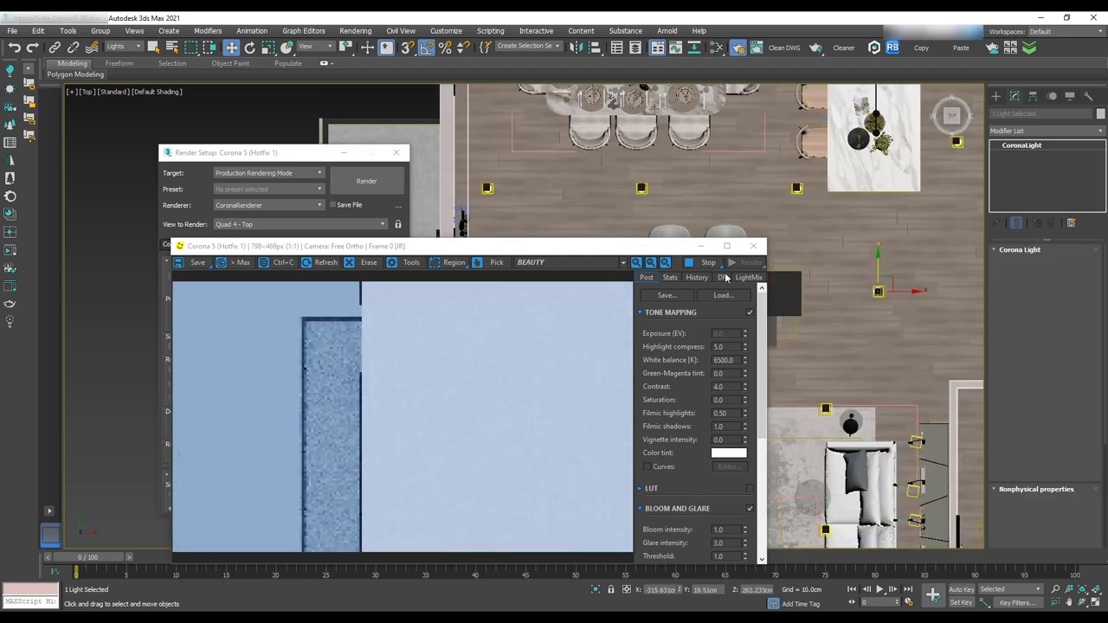
{"action": "left_click", "coordinate": [88, 92]}
{"action": "mouse_move", "coordinate": [130, 105]}
{"action": "left_click", "coordinate": [289, 129]}
{"action": "left_click_drag", "start_coordinate": [579, 249], "coordinate": [519, 143]}
{"action": "left_click_drag", "start_coordinate": [1023, 288], "coordinate": [907, 296]}
{"action": "type", "text": "300"}
{"action": "key", "text": "Return"}
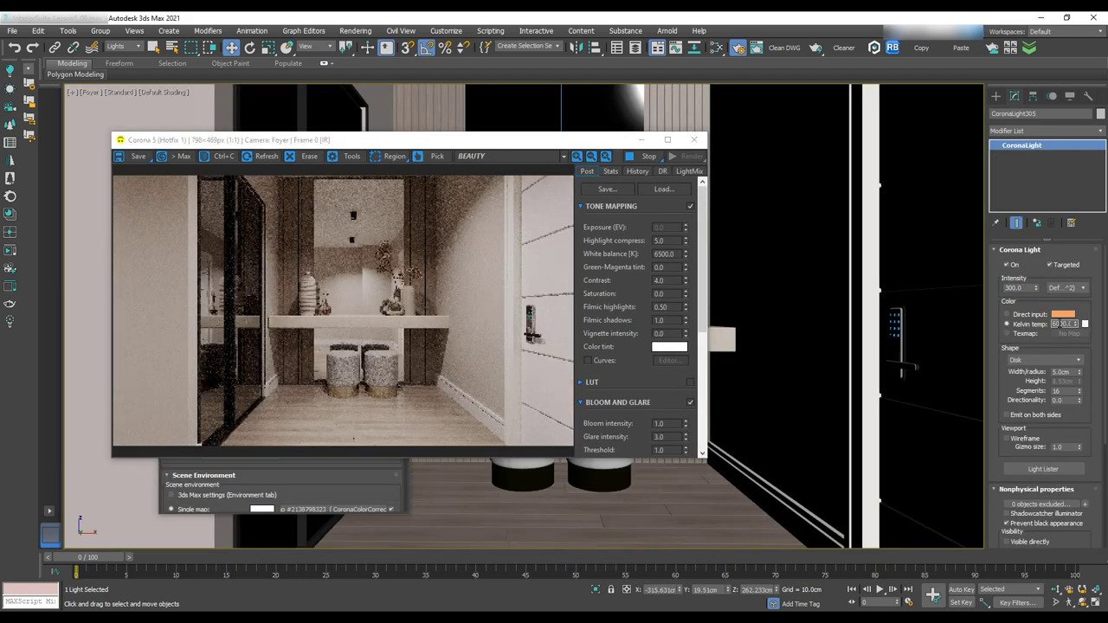
- Try colour temperatures of 4000 K and 5000 K on the hallway spotlights, and settle on 5500 K
{"action": "left_click_drag", "start_coordinate": [1069, 323], "coordinate": [969, 312]}
{"action": "type", "text": "4000"}
{"action": "key", "text": "Return"}
{"action": "type", "text": "5000"}
{"action": "key", "text": "Return"}
{"action": "type", "text": "5500"}
{"action": "key", "text": "Return"}
{"action": "left_click_drag", "start_coordinate": [561, 140], "coordinate": [572, 104]}
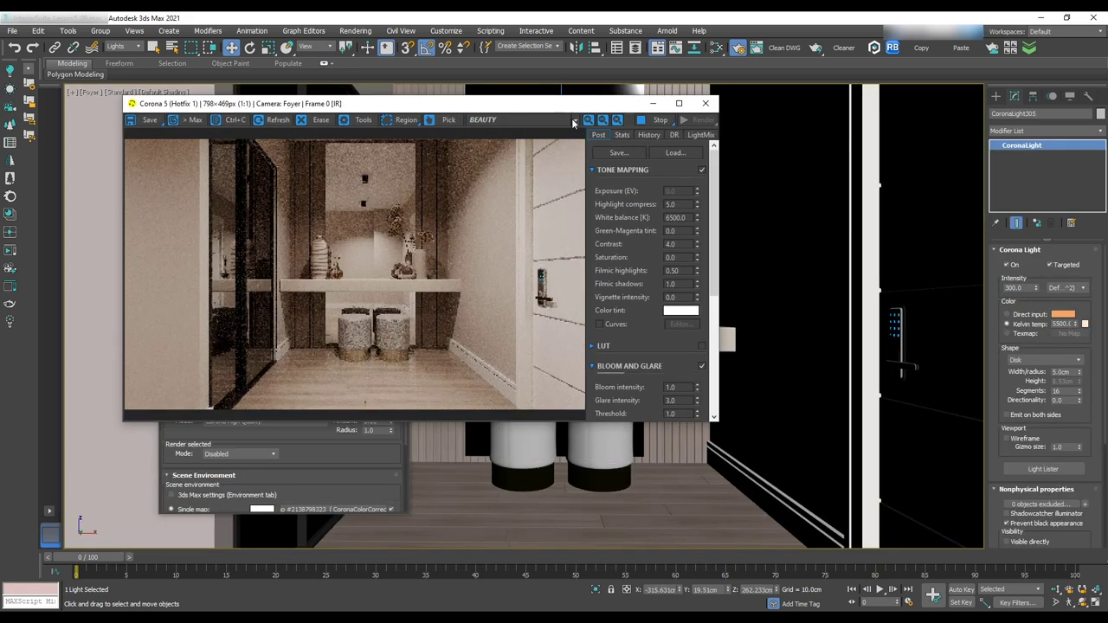
- Select the Foyer camera and set its F-stop to 4
{"action": "left_click", "coordinate": [90, 94]}
{"action": "left_click", "coordinate": [129, 130]}
{"action": "left_click_drag", "start_coordinate": [1071, 390], "coordinate": [1071, 277]}
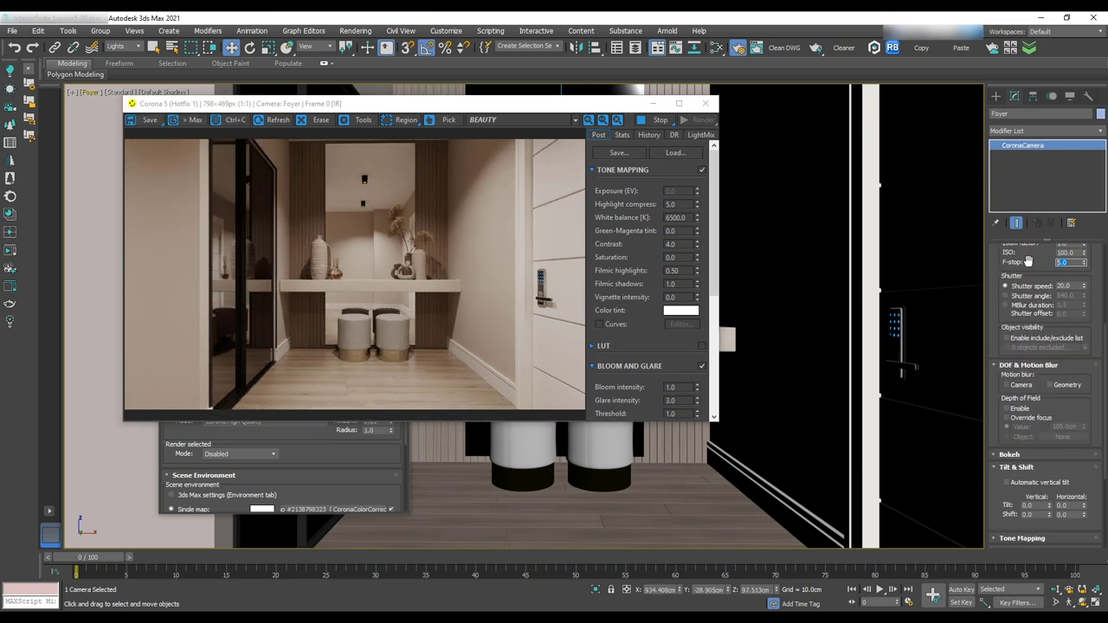
{"action": "type", "text": "4"}
{"action": "key", "text": "Return"}
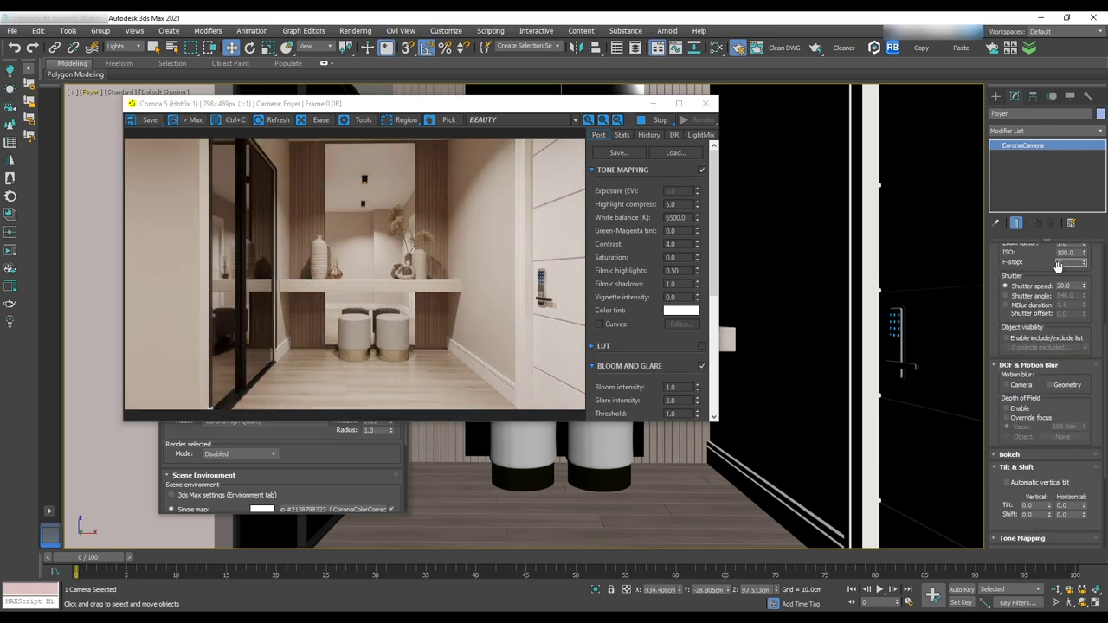